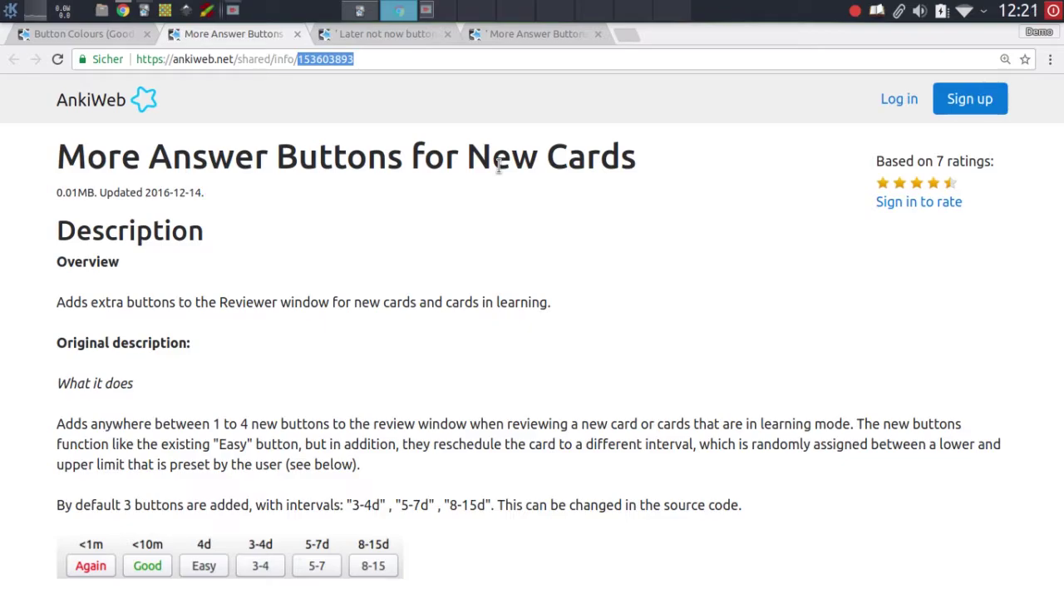
# Switch to Anki, study the 2: Endocrine System deck, reveal the first card's answer to check the answer buttons, and return to the deck list.
pyautogui.scroll(-3, 499, 166)
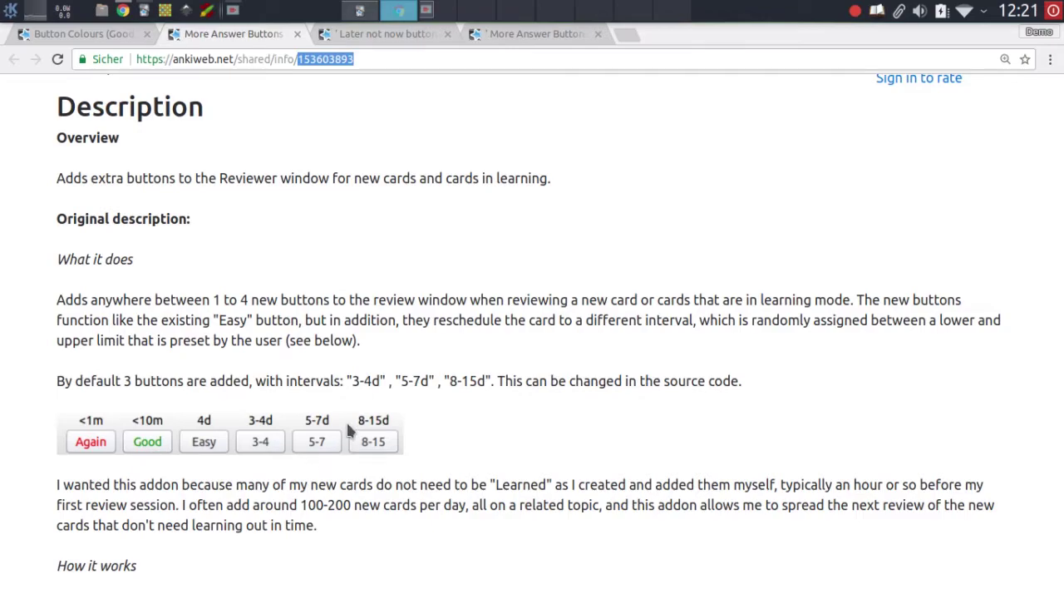
pyautogui.click(359, 10)
pyautogui.click(374, 211)
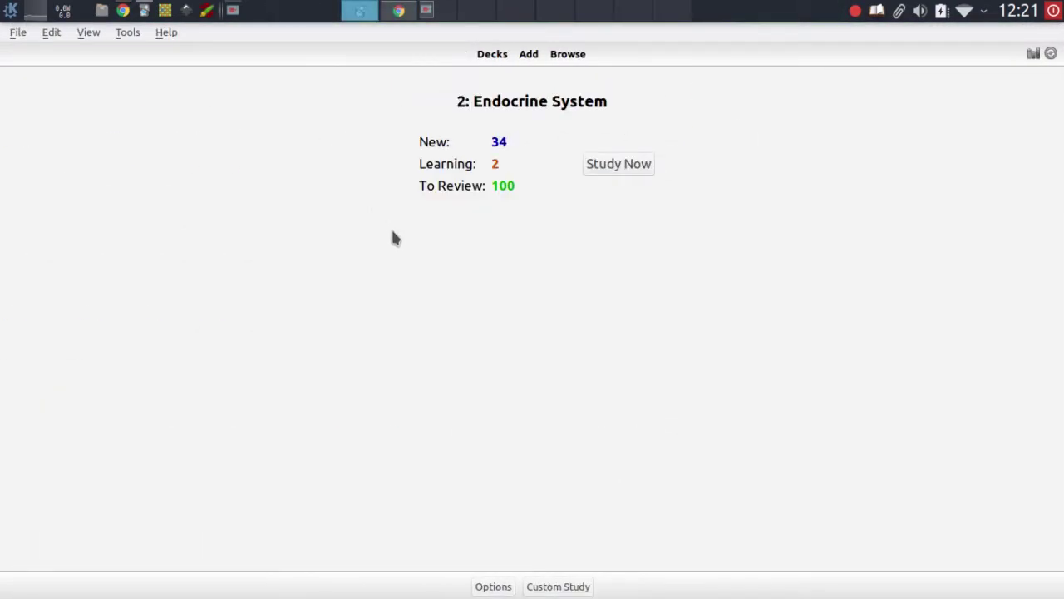
pyautogui.press('s')
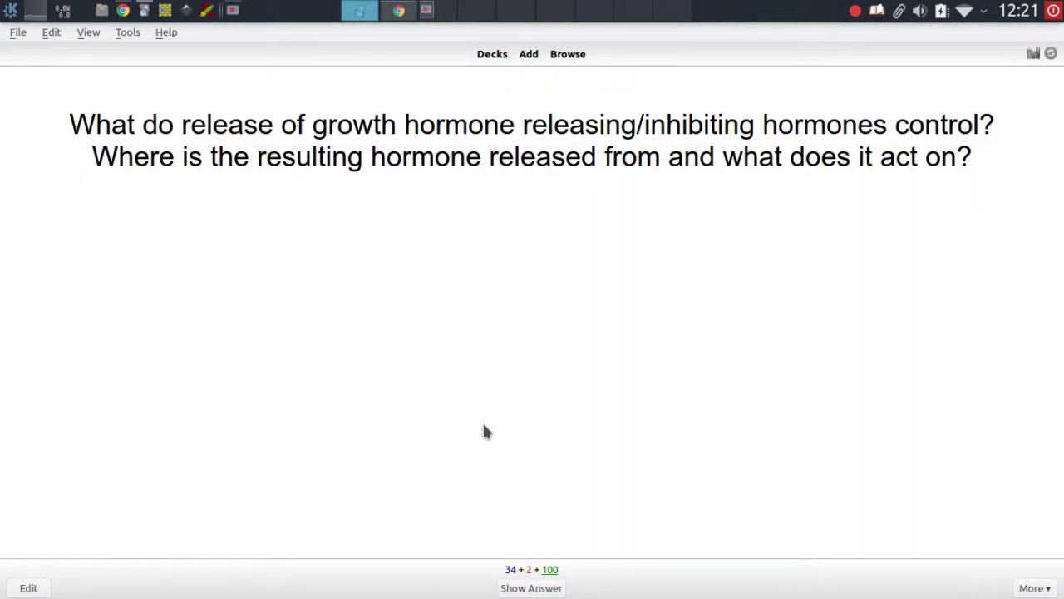
pyautogui.press('space')
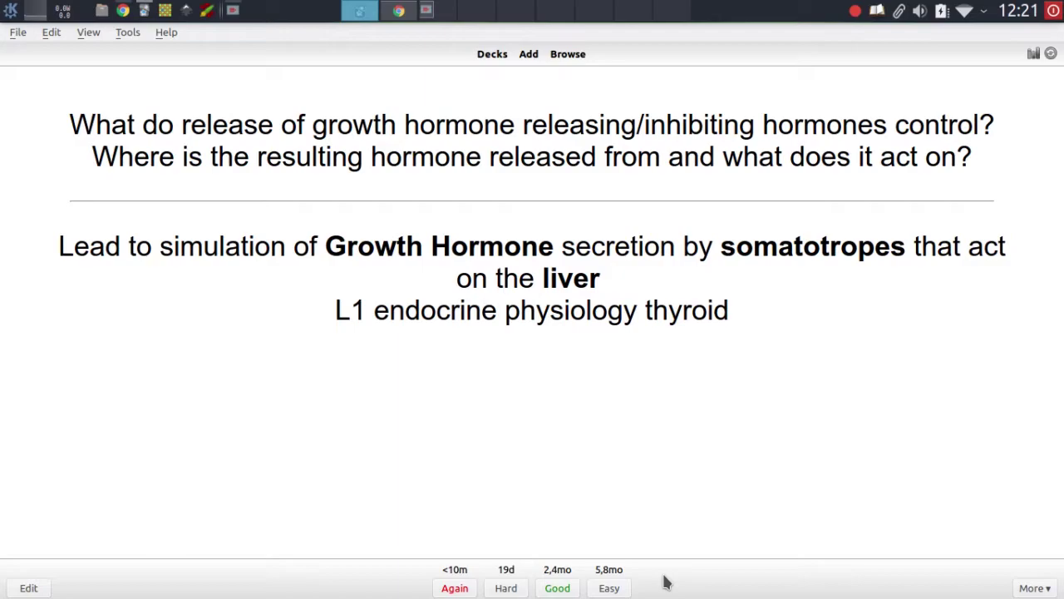
pyautogui.press('d')
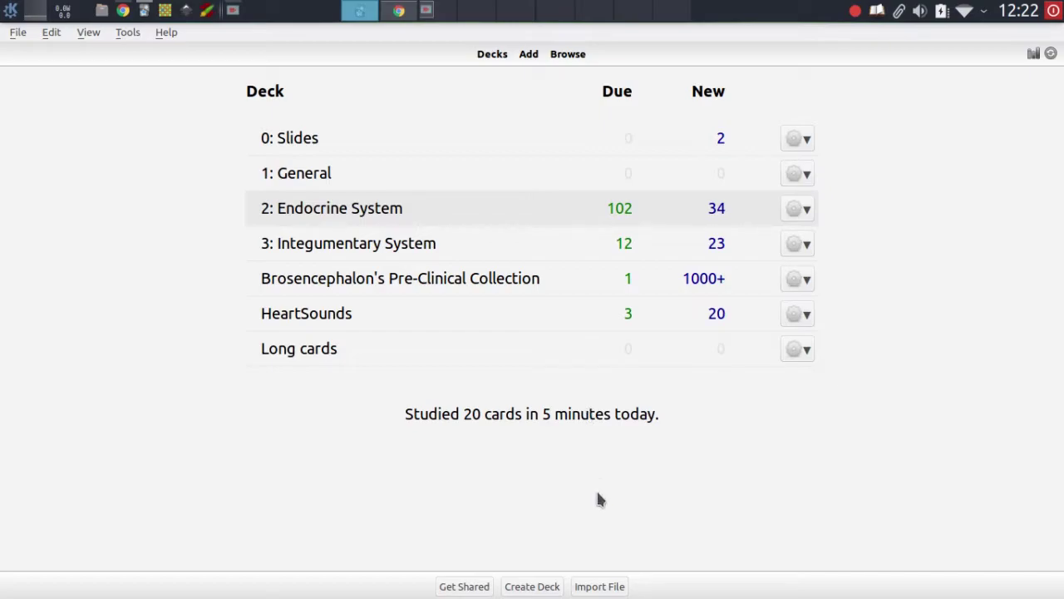
# Switch to the browser, copy the add-on code 777151722 from the ' Later not now button page, and read its description.
pyautogui.click(400, 11)
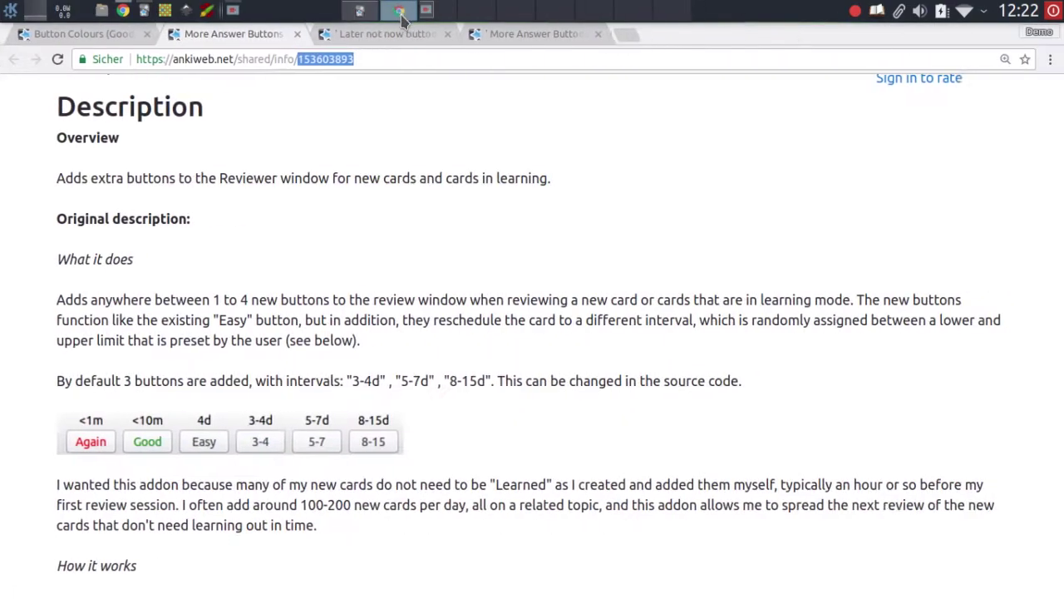
pyautogui.click(403, 34)
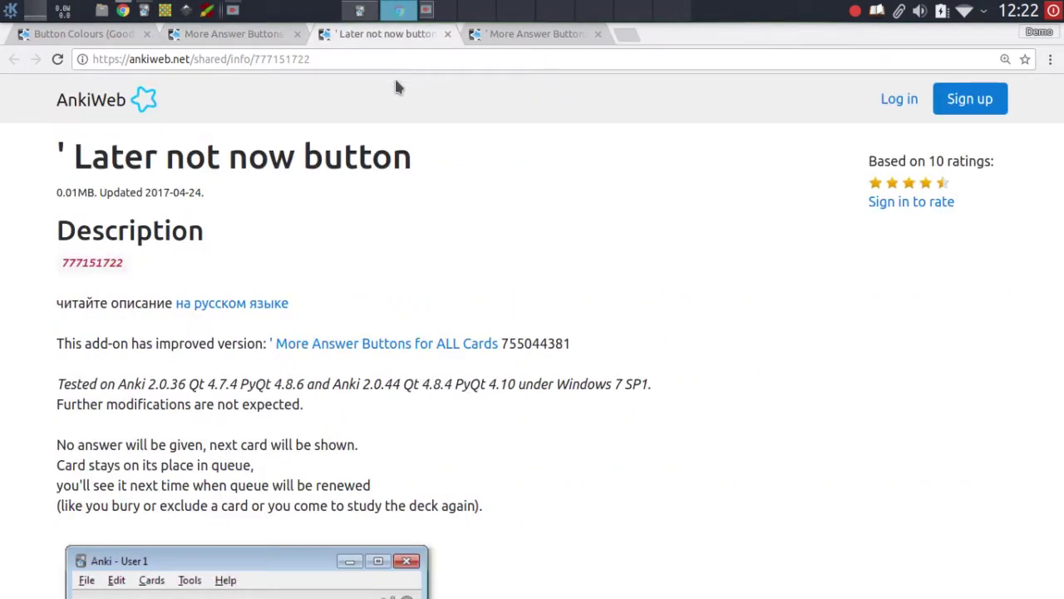
pyautogui.doubleClick(291, 64)
pyautogui.hotkey('ctrl', 'c')
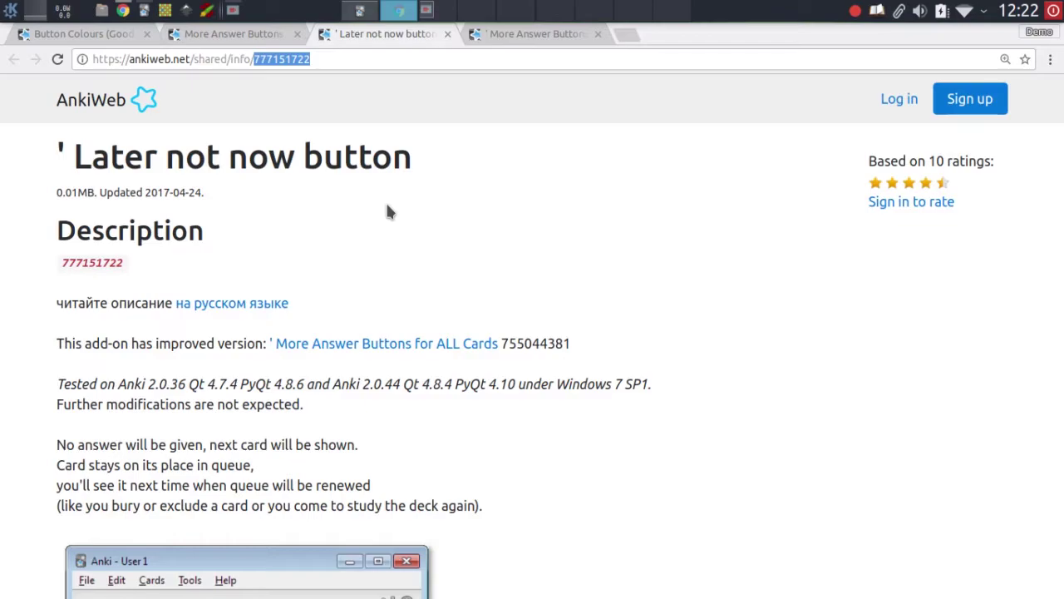
pyautogui.scroll(-2, 441, 210)
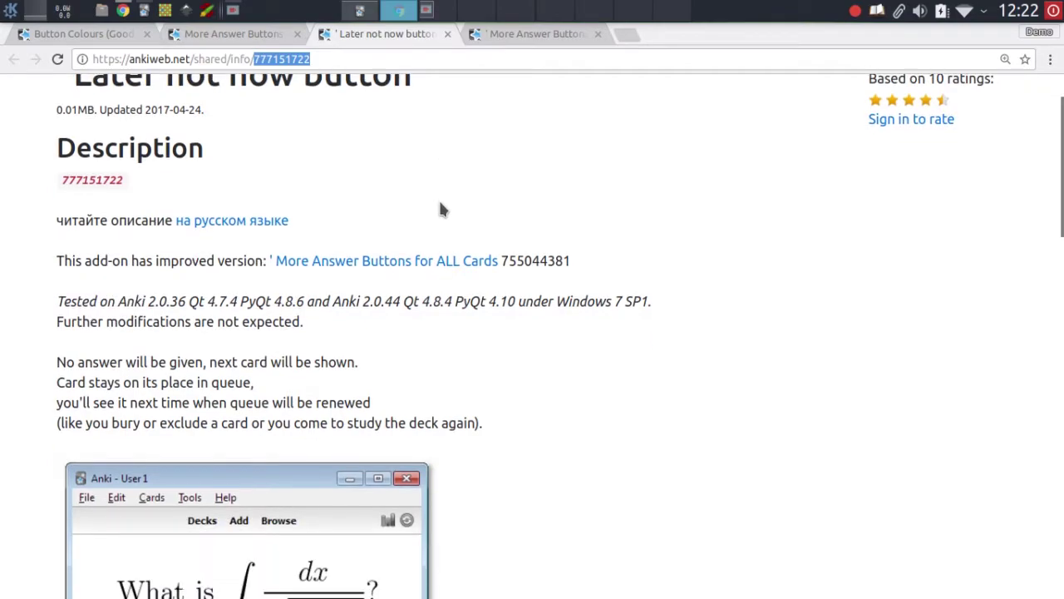
pyautogui.scroll(-4, 440, 208)
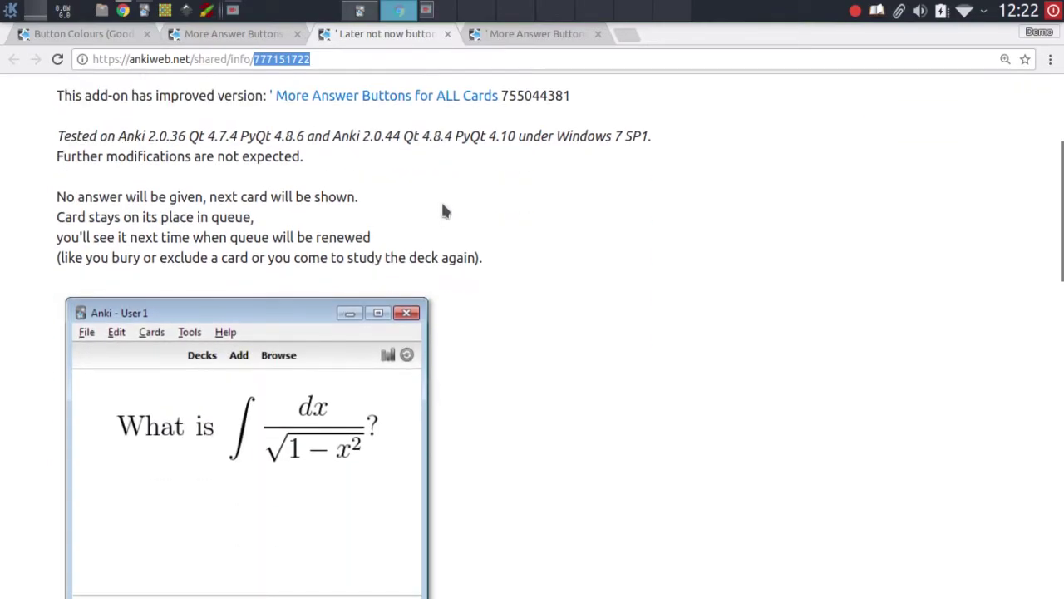
pyautogui.scroll(-2, 445, 206)
pyautogui.scroll(-1, 445, 206)
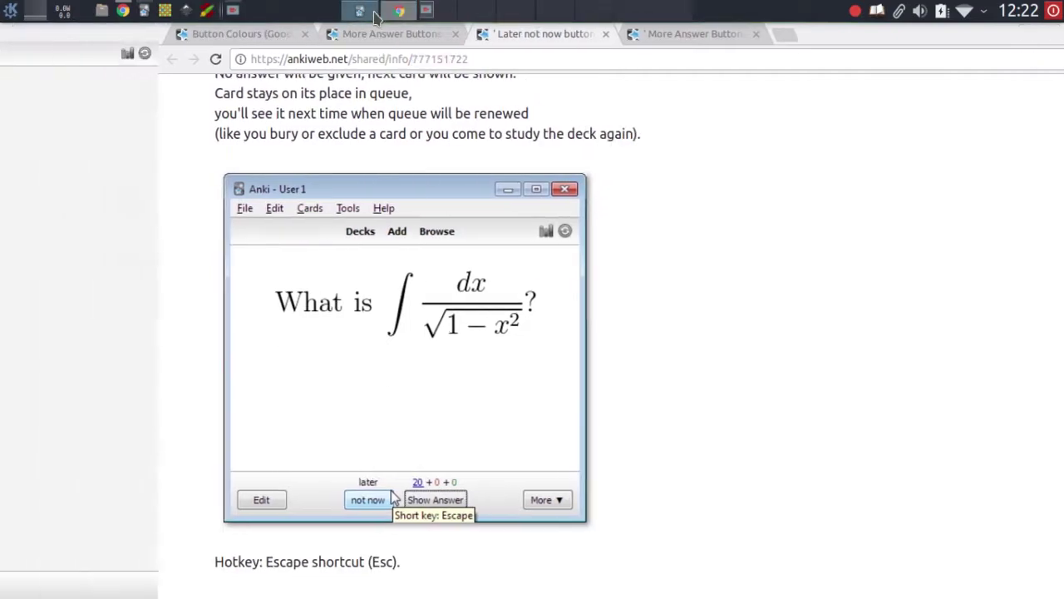
# Install the add-on with the copied code 777151722 in Anki and restart the program.
pyautogui.click(360, 10)
pyautogui.click(138, 33)
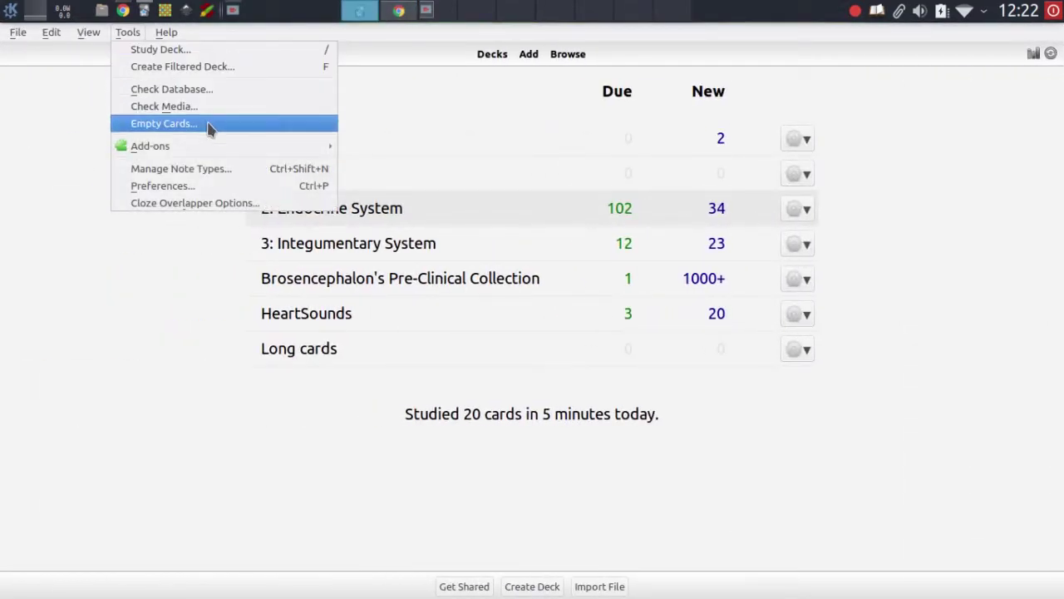
pyautogui.moveTo(225, 147)
pyautogui.click(366, 146)
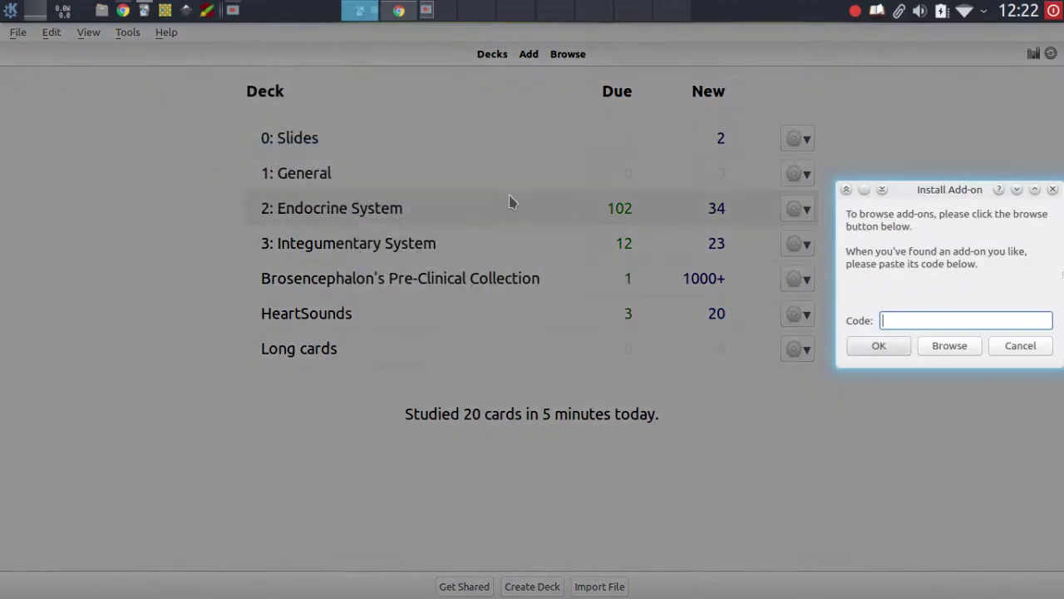
pyautogui.hotkey('ctrl', 'v')
pyautogui.click(877, 348)
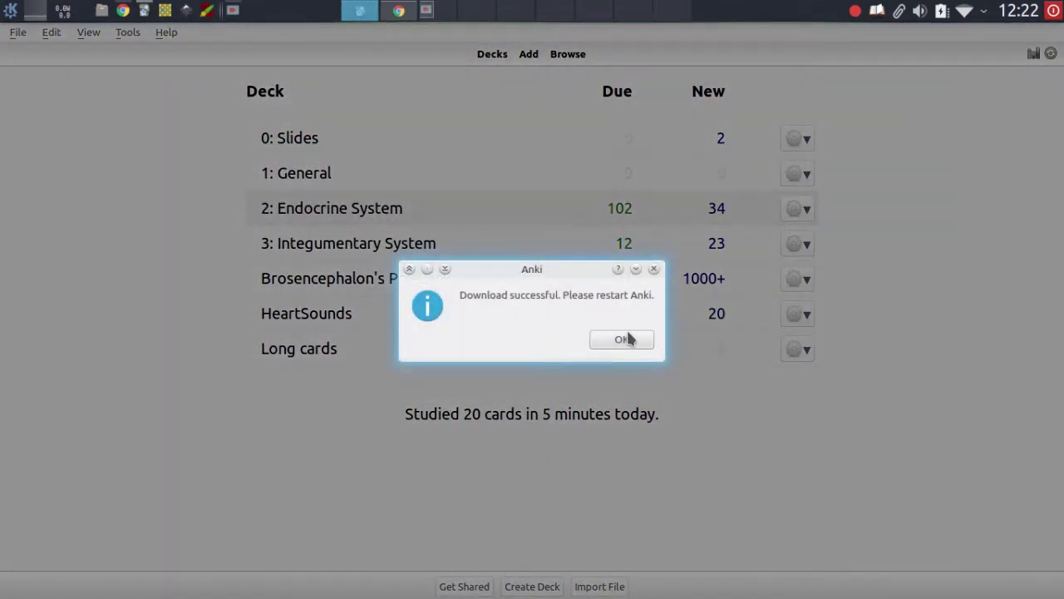
pyautogui.click(626, 337)
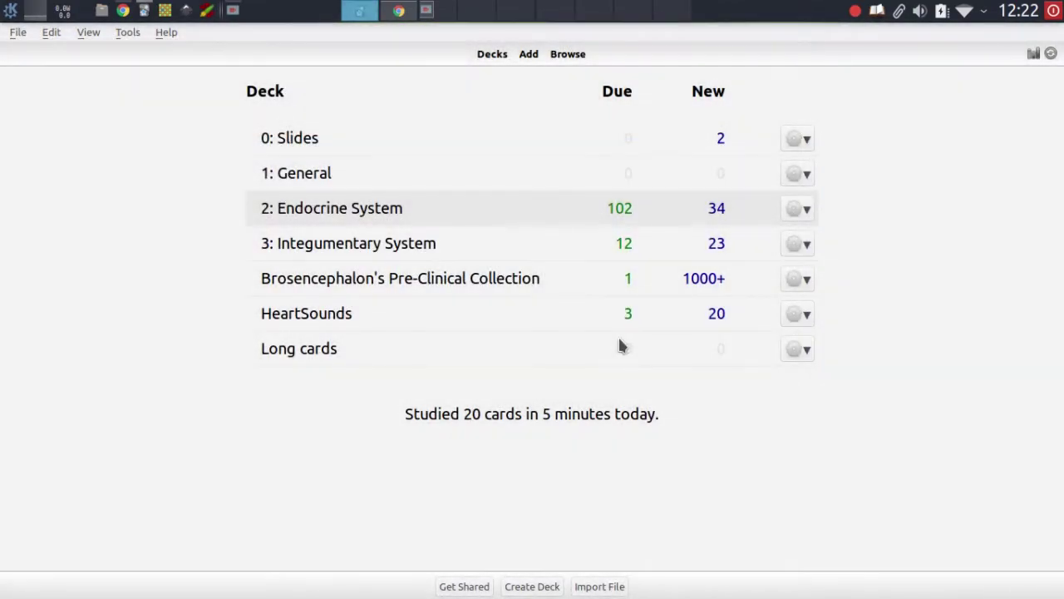
pyautogui.hotkey('ctrl', 'q')
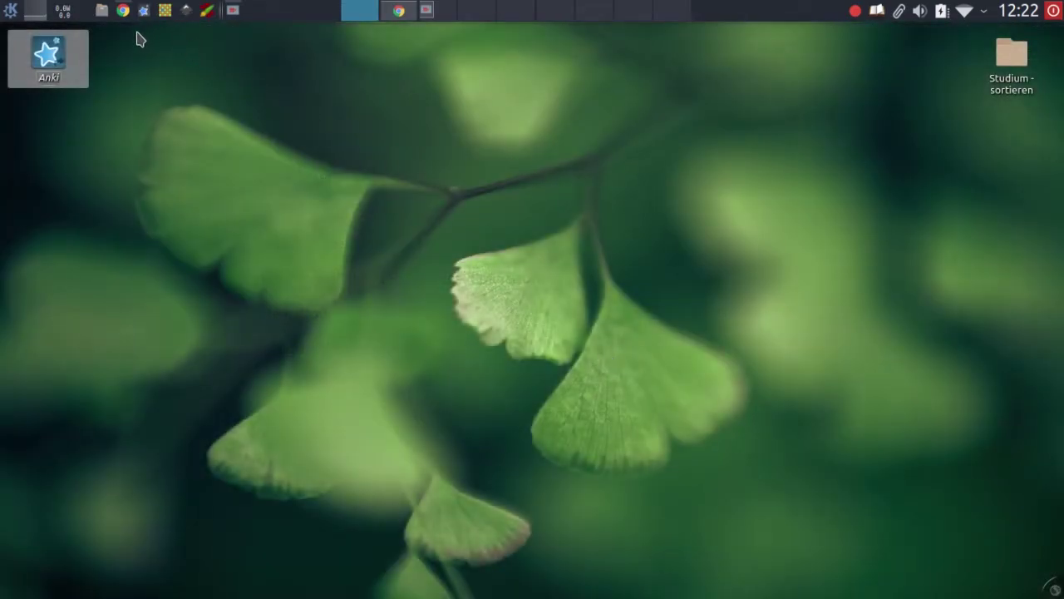
pyautogui.click(57, 55)
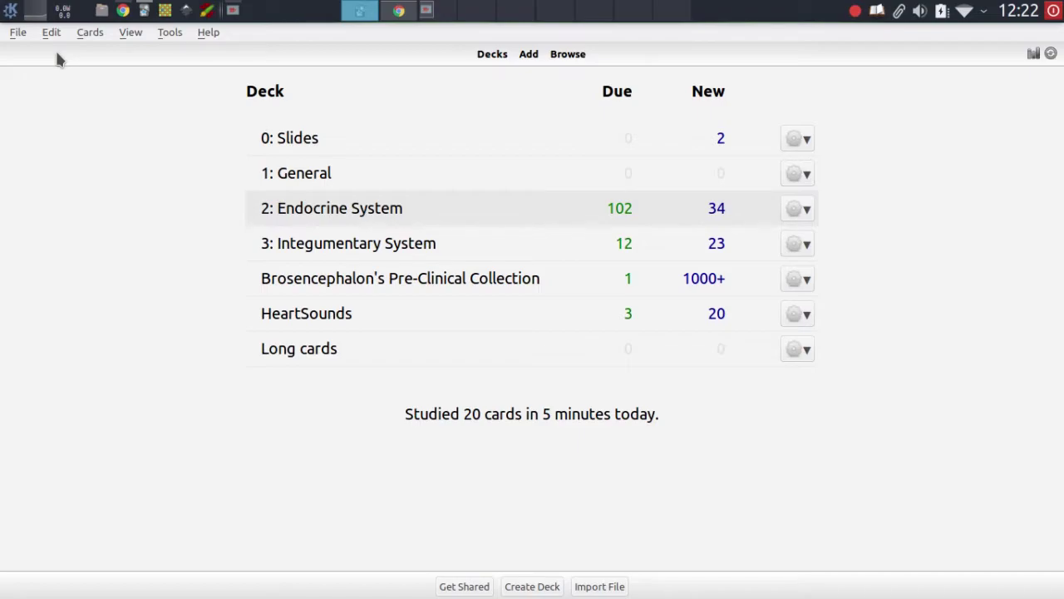
# Start studying the 2: Endocrine System deck, postpone the first three cards with the not now option, and return to the deck list.
pyautogui.click(385, 212)
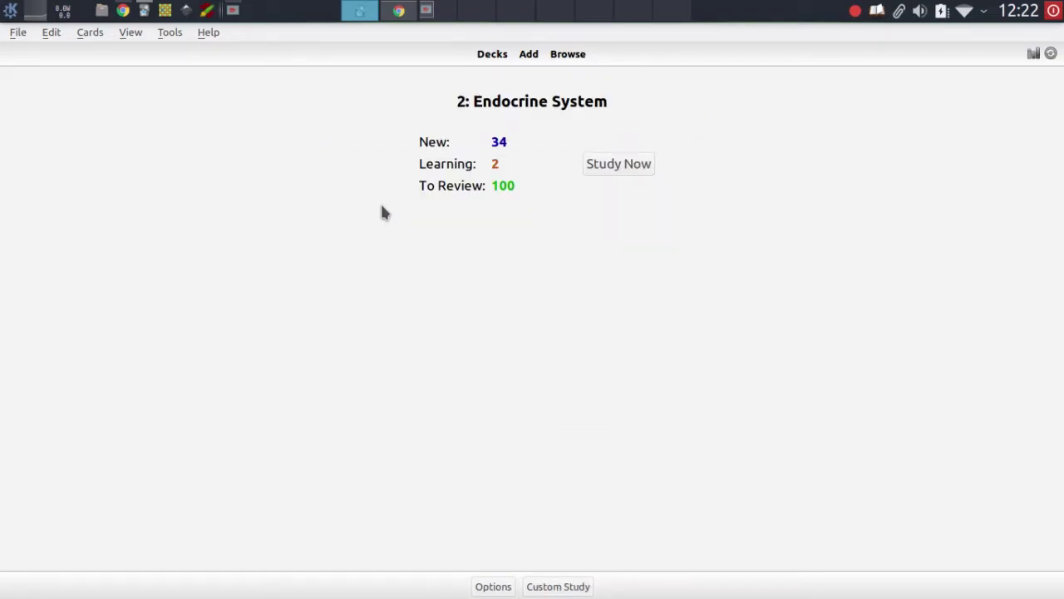
pyautogui.press('s')
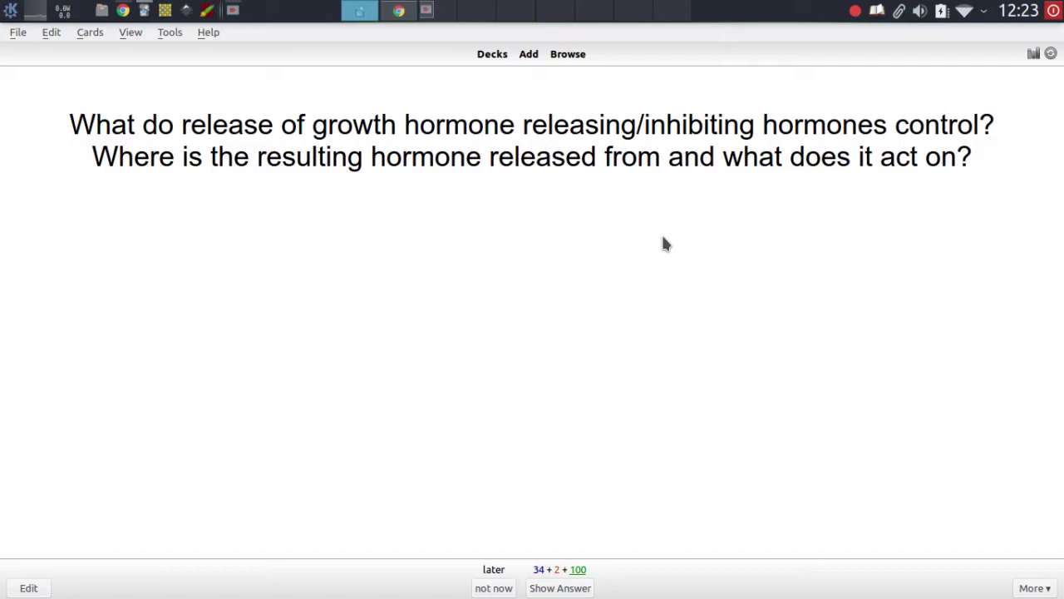
pyautogui.click(494, 589)
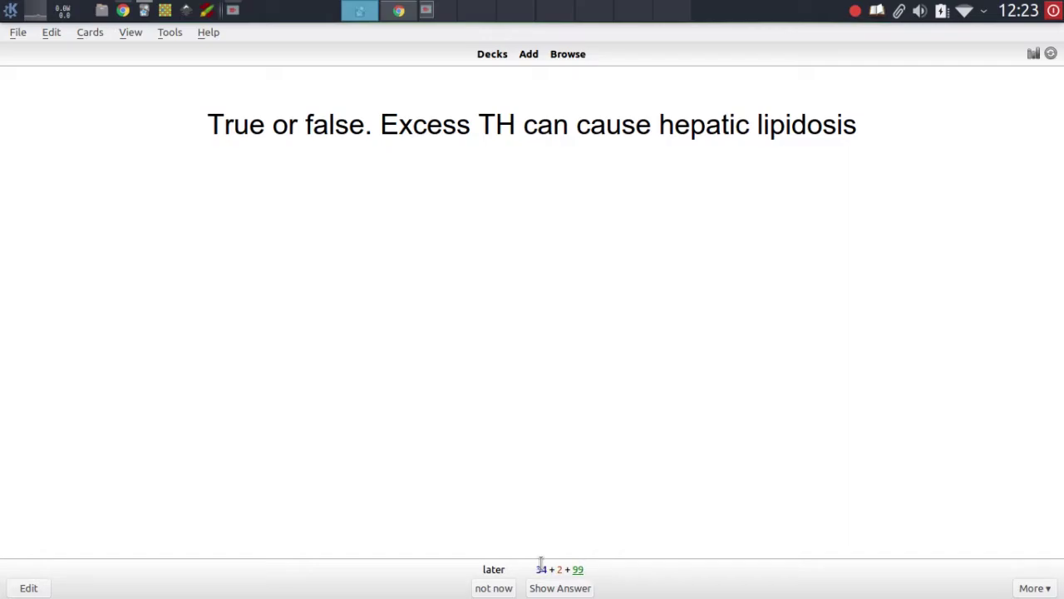
pyautogui.click(502, 588)
pyautogui.click(502, 590)
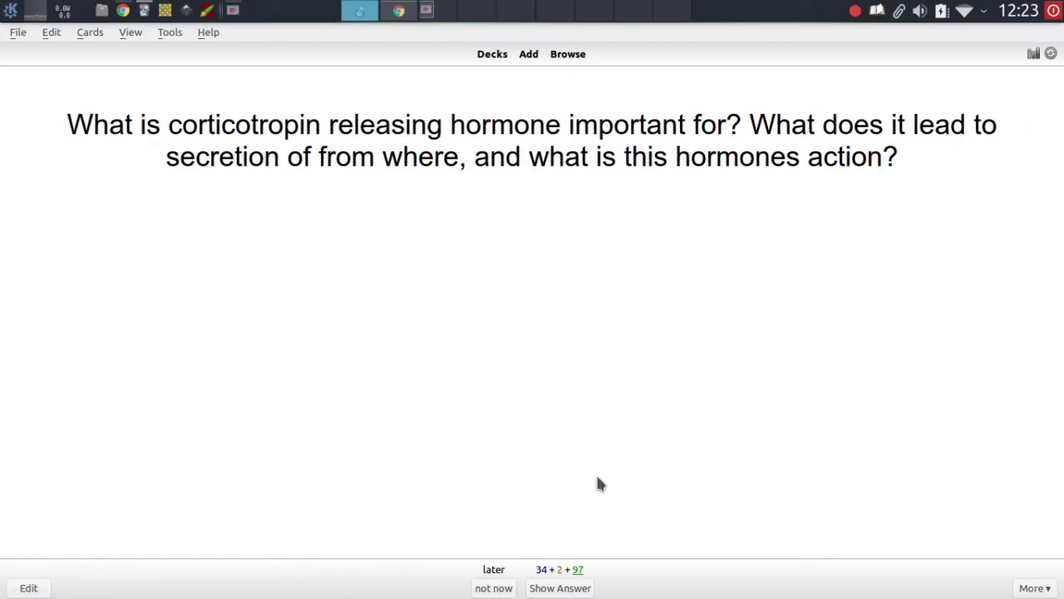
pyautogui.press('d')
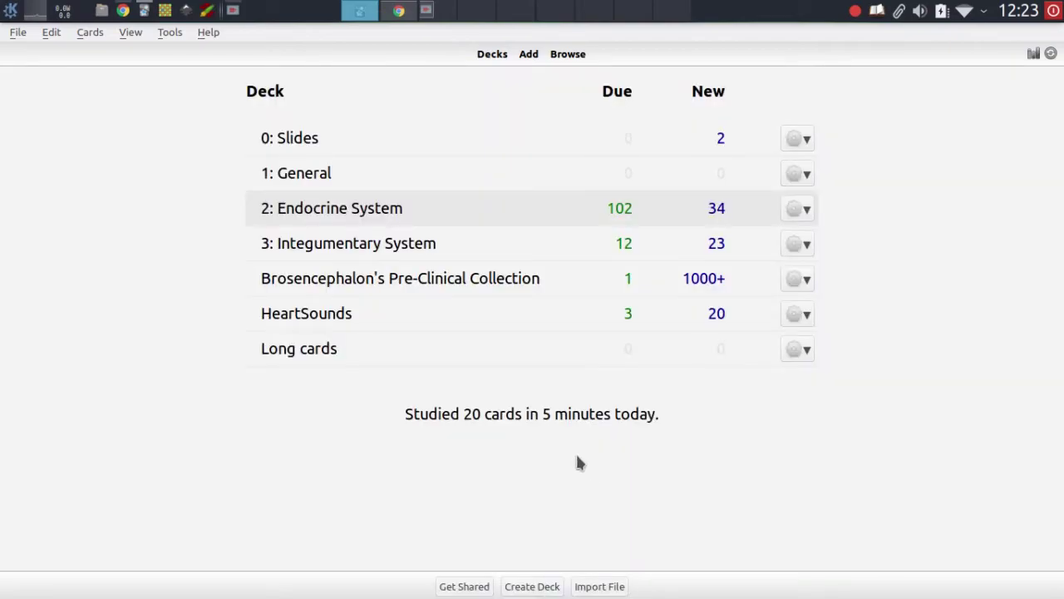
# Study the 2: Endocrine System deck again, skip cards without answering up to the corticotropin question, and return to the deck list.
pyautogui.click(393, 218)
pyautogui.press('s')
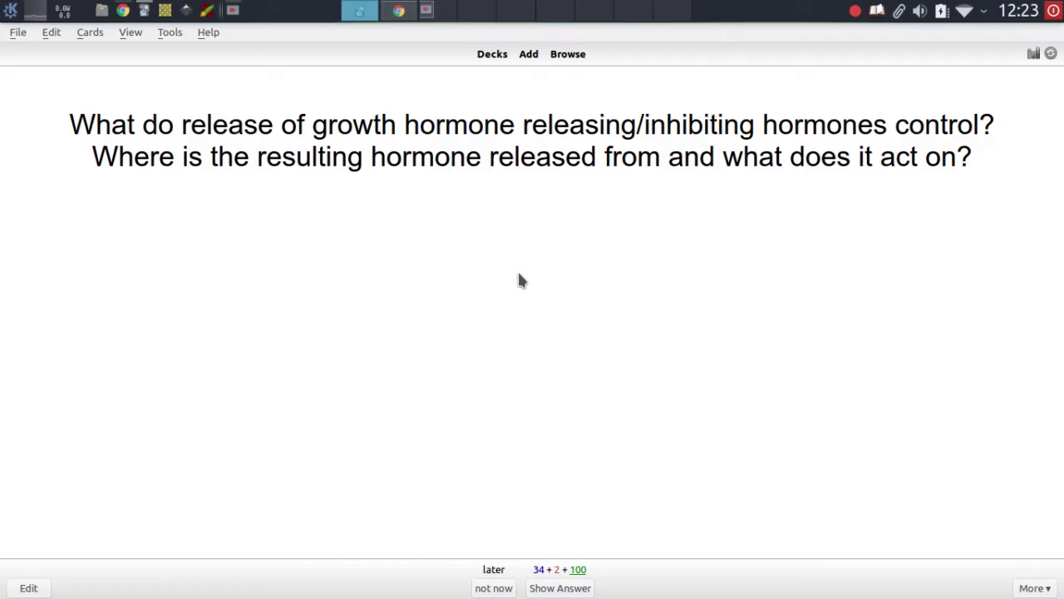
pyautogui.press('space')
pyautogui.press('space')
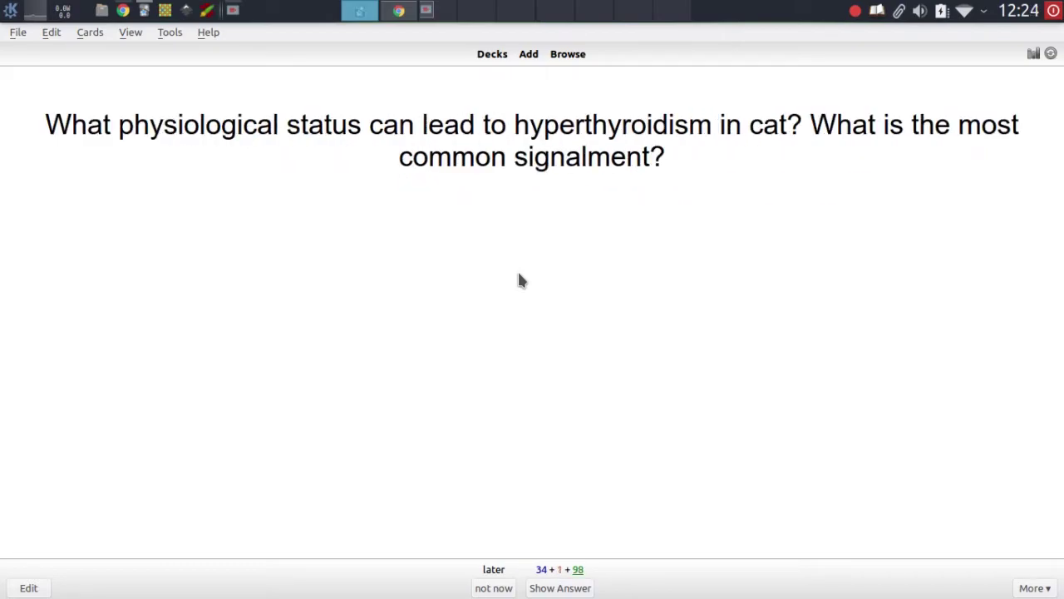
pyautogui.press('space')
pyautogui.press('space')
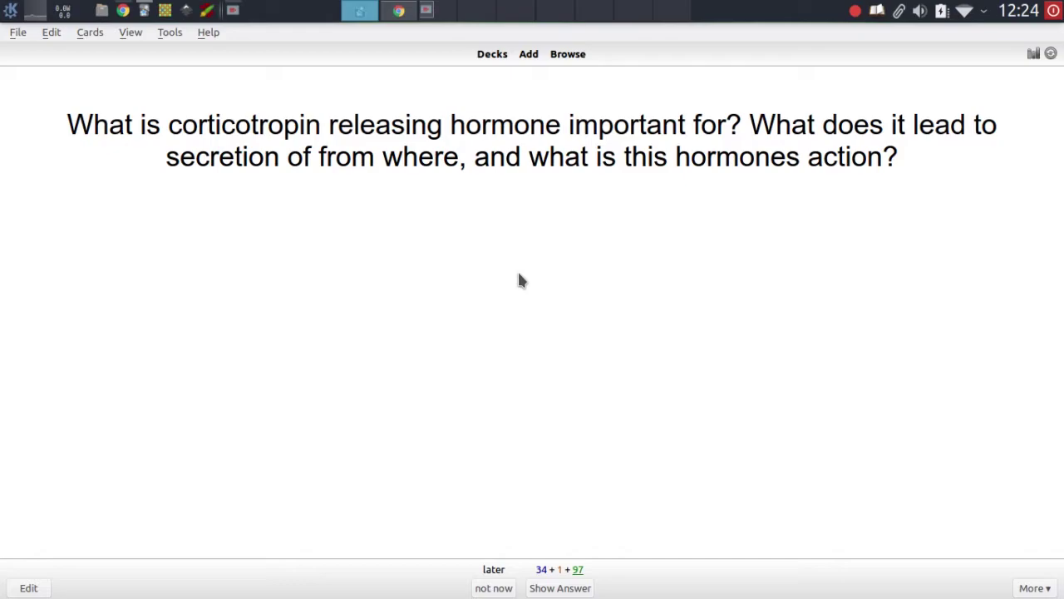
pyautogui.press('d')
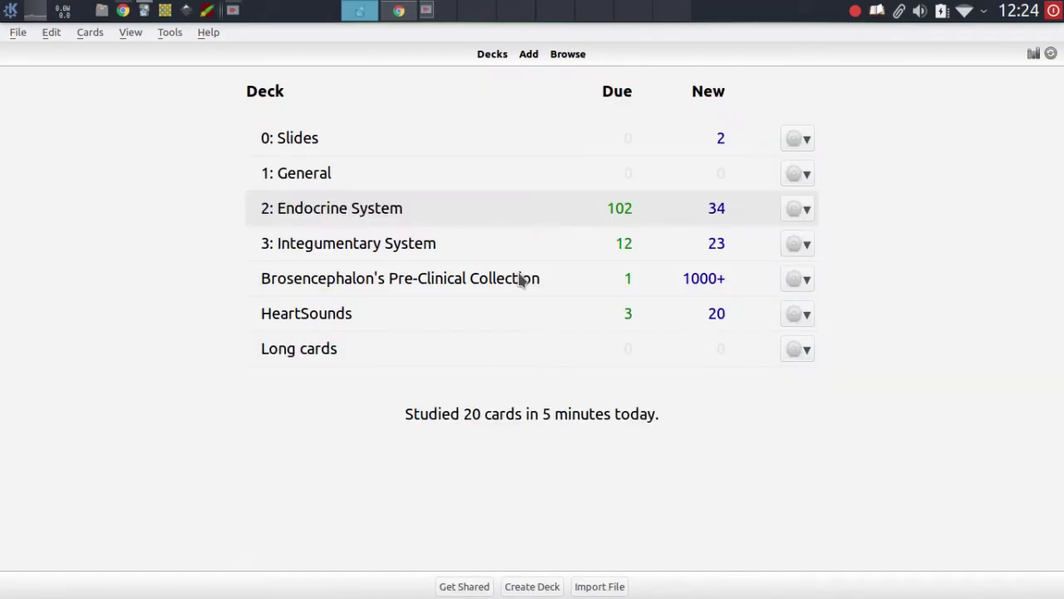
# Switch to the browser and read the description and change history of the ' More Answer Buttons for ALL Cards add-on.
pyautogui.click(408, 15)
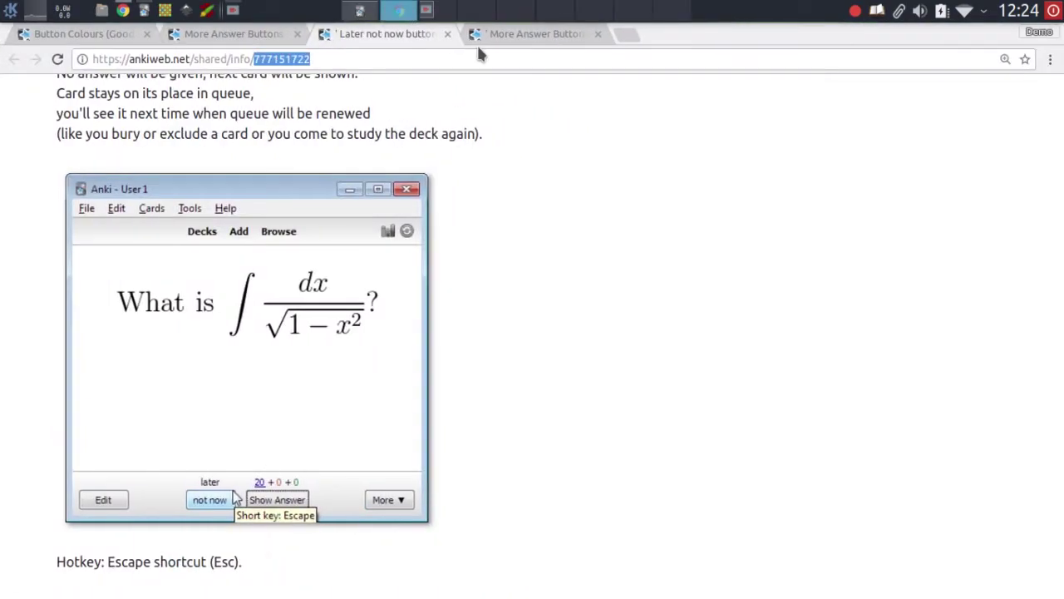
pyautogui.click(503, 33)
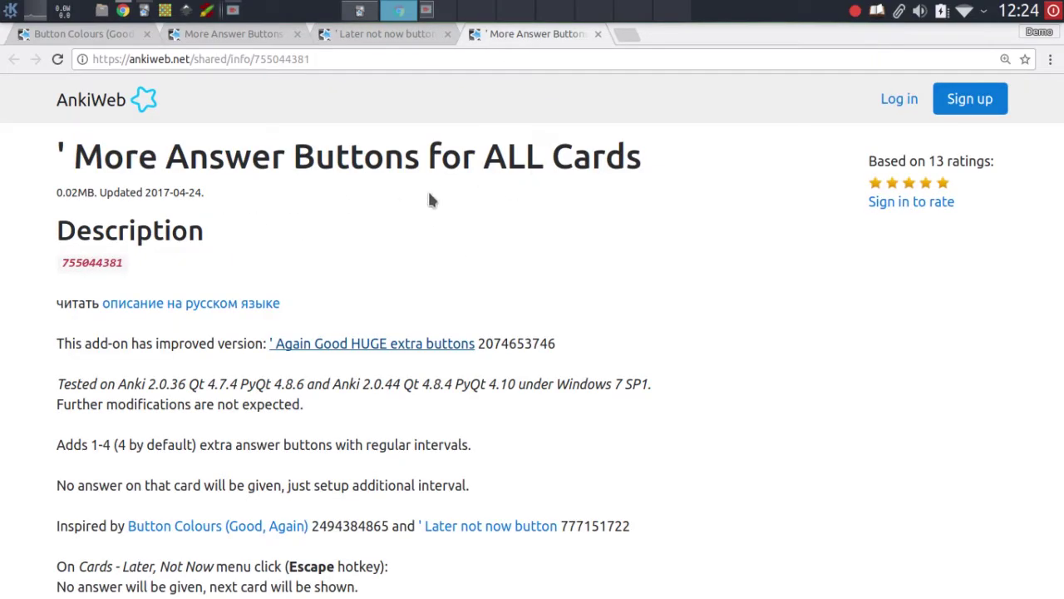
pyautogui.scroll(-5, 435, 202)
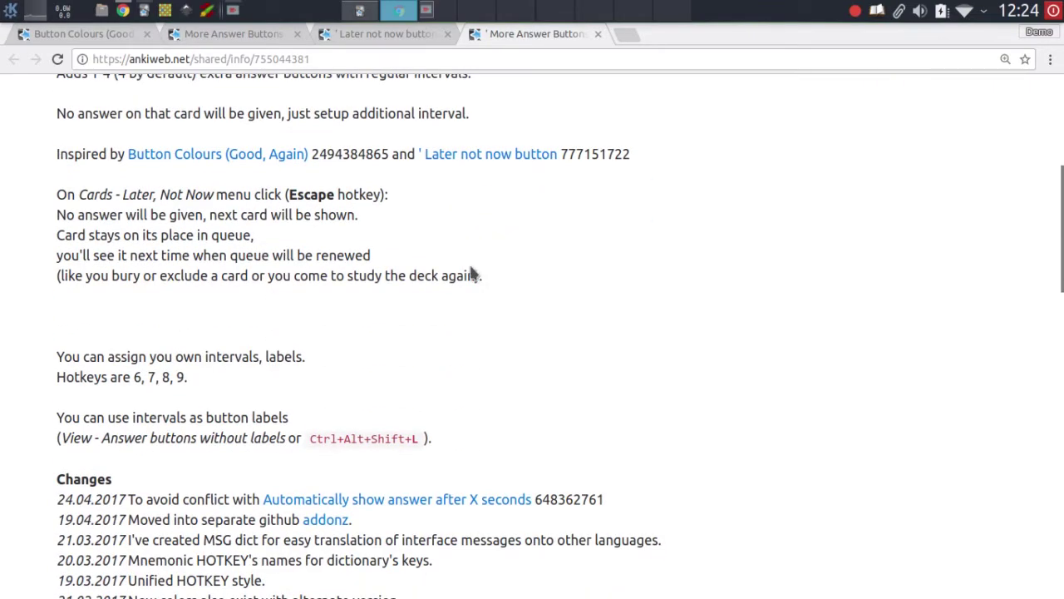
pyautogui.scroll(-3, 459, 266)
pyautogui.scroll(-5, 457, 266)
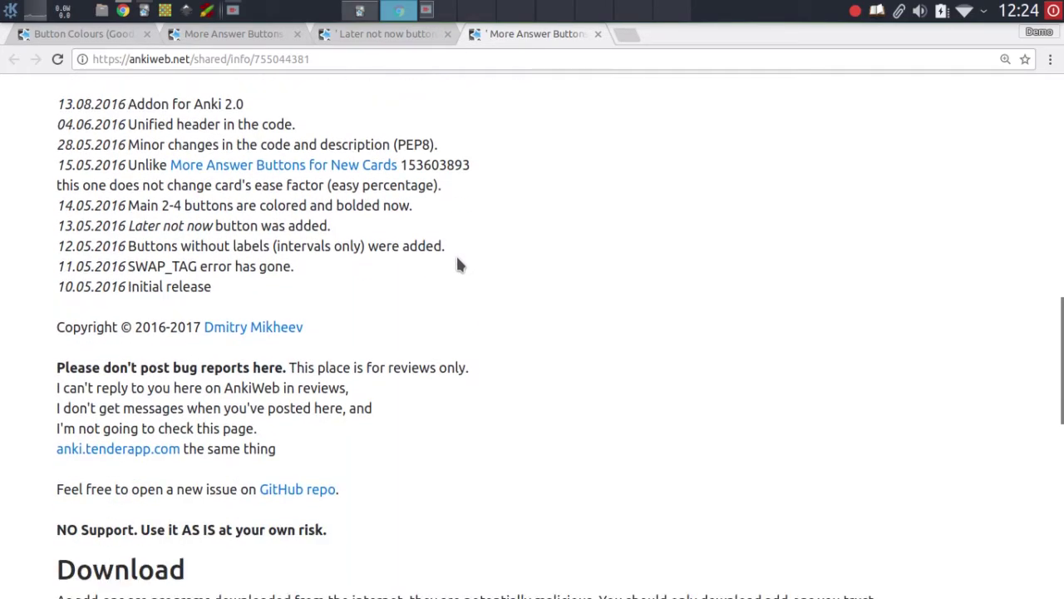
# Switch to Anki and delete the _Later_not_now_button add-on.
pyautogui.click(359, 10)
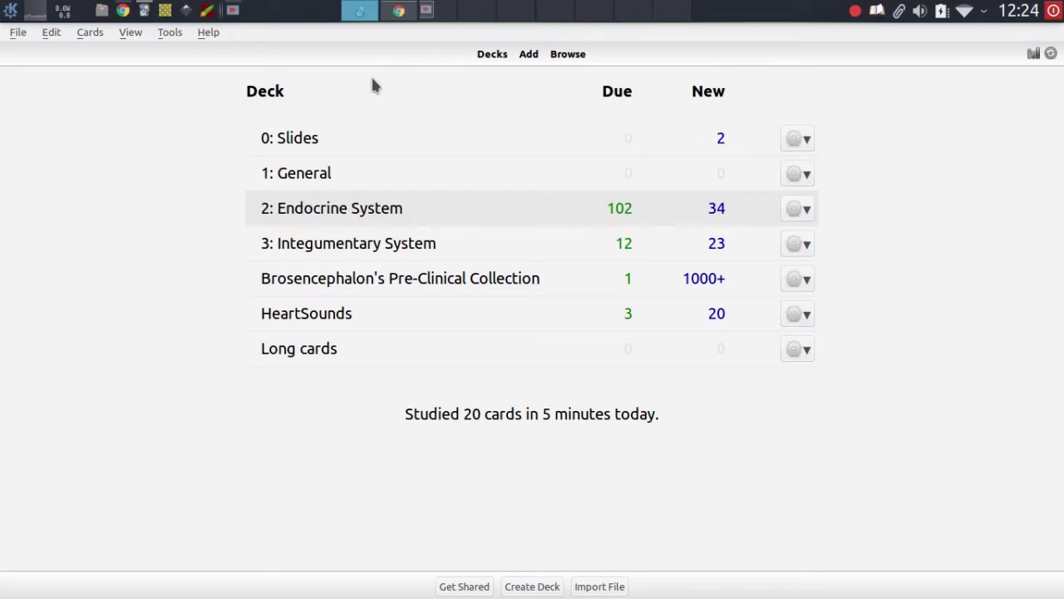
pyautogui.click(166, 32)
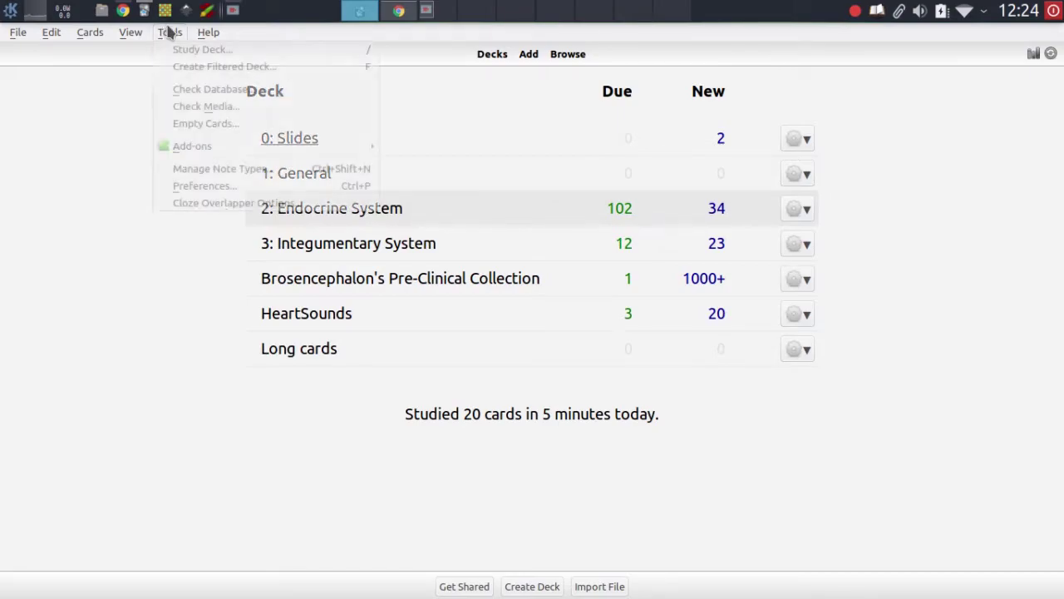
pyautogui.moveTo(287, 148)
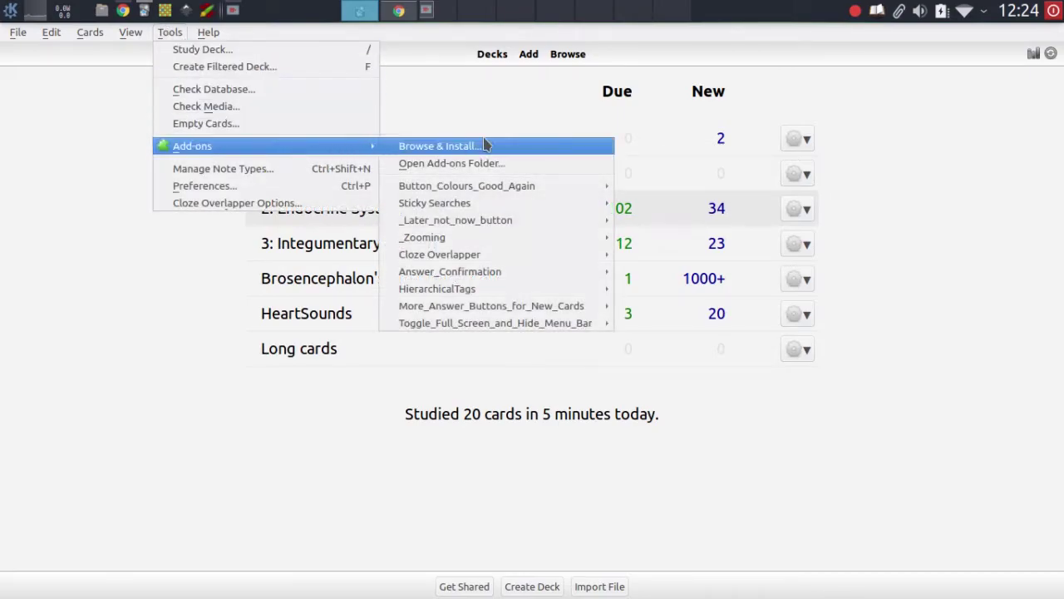
pyautogui.moveTo(553, 223)
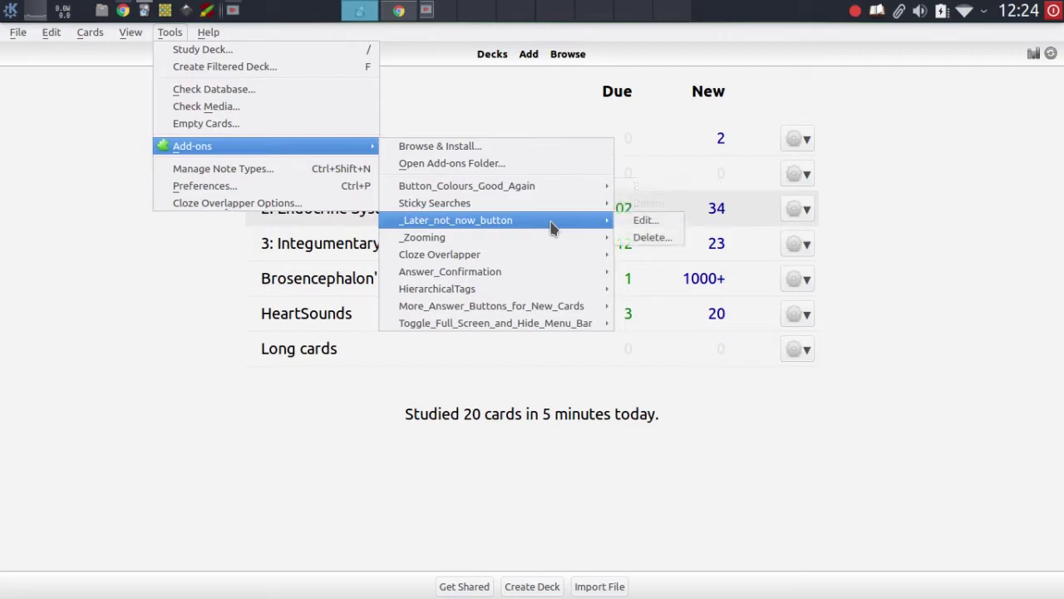
pyautogui.click(636, 238)
pyautogui.click(536, 341)
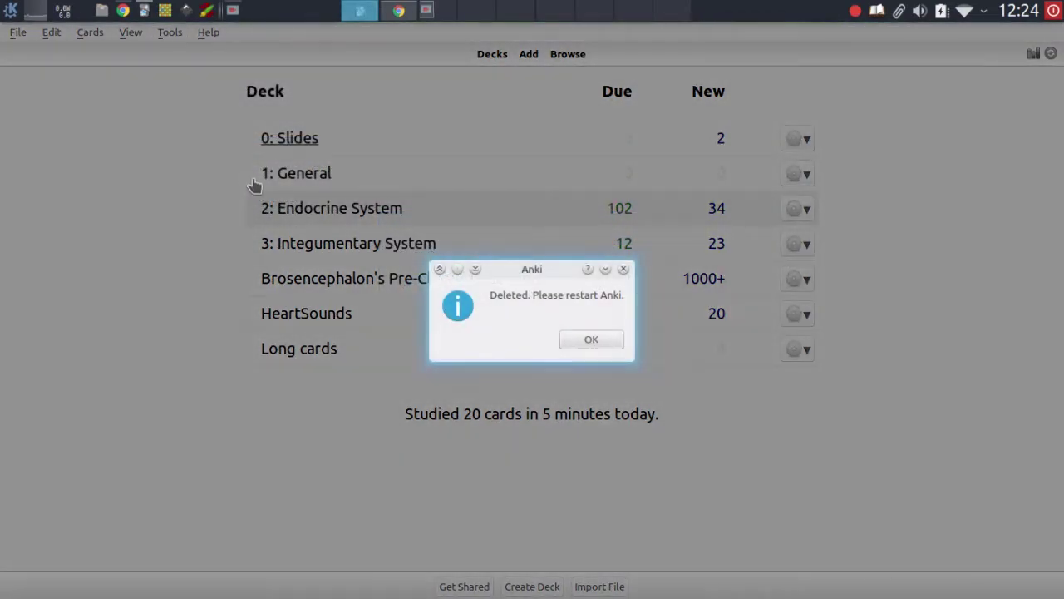
# Delete the Button_Colours_Good_Again add-on, confirming its removal.
pyautogui.click(587, 337)
pyautogui.click(170, 32)
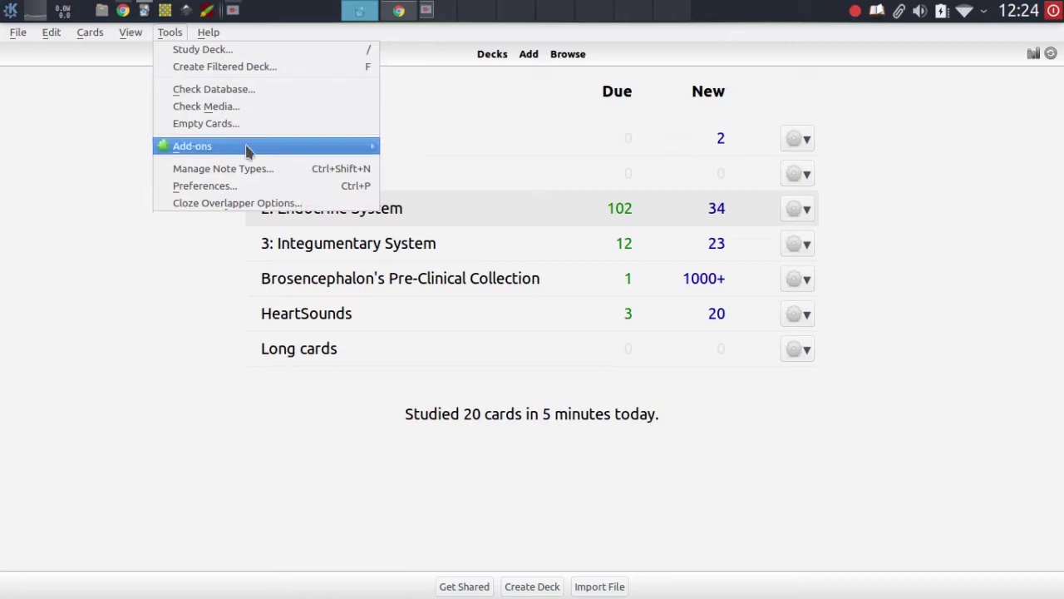
pyautogui.moveTo(330, 150)
pyautogui.moveTo(484, 223)
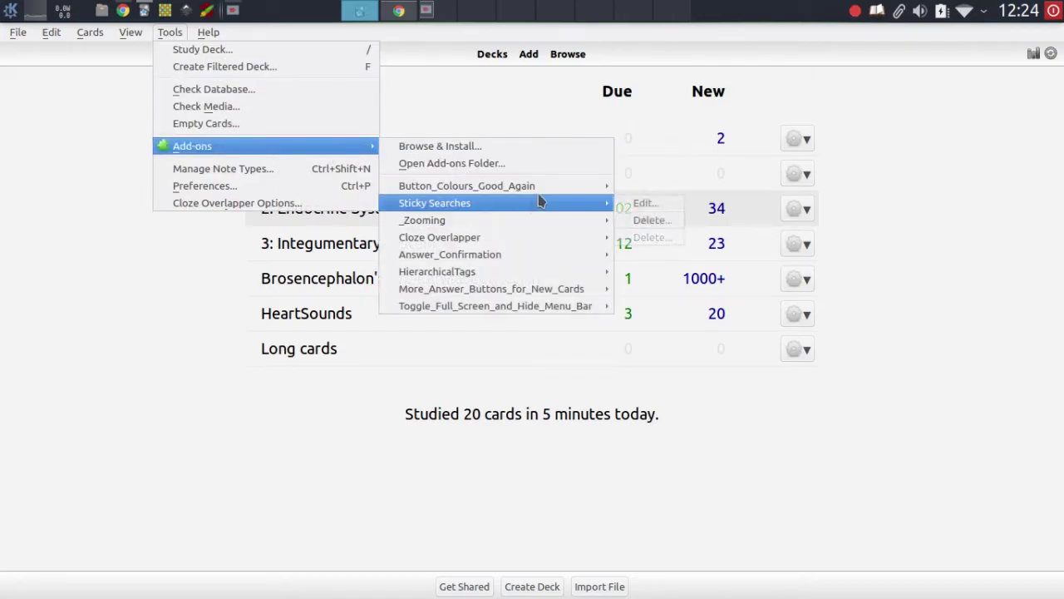
pyautogui.moveTo(558, 185)
pyautogui.click(632, 204)
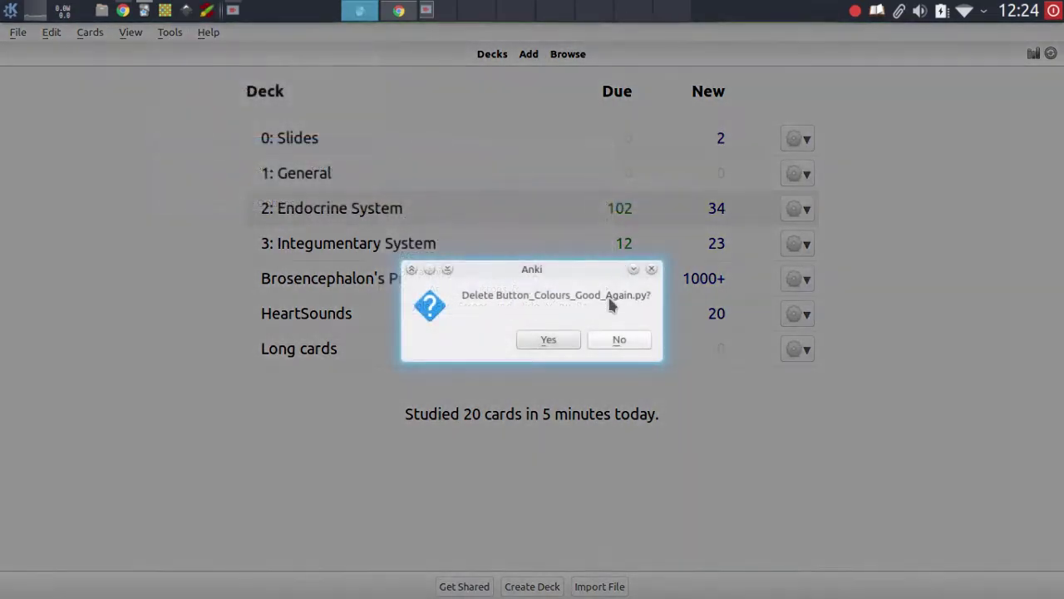
pyautogui.click(547, 338)
pyautogui.click(591, 342)
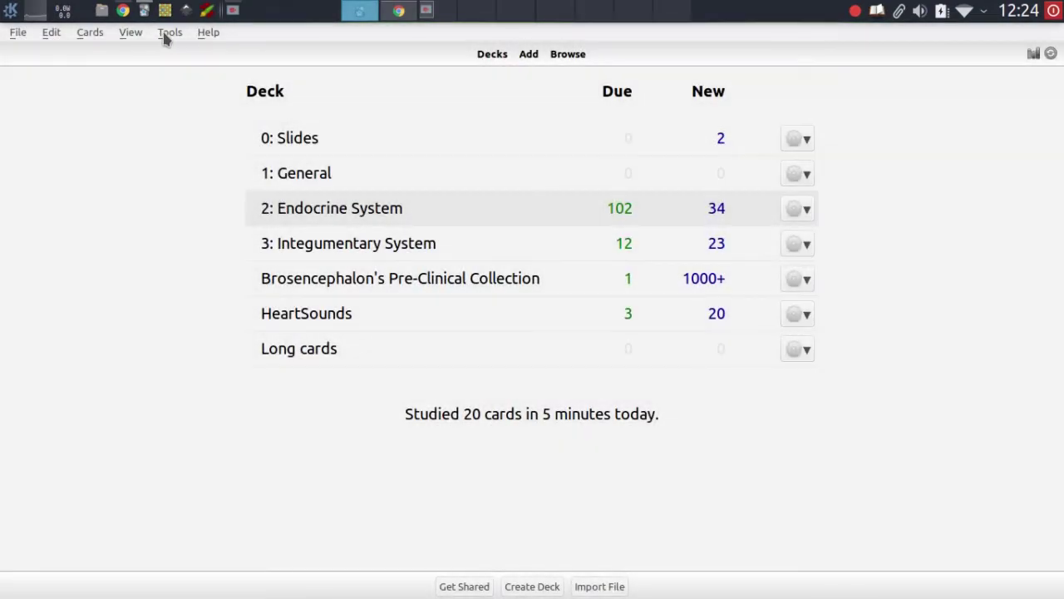
# Delete the More_Answer_Buttons_for_New_Cards add-on, confirming its removal.
pyautogui.click(166, 33)
pyautogui.moveTo(302, 150)
pyautogui.moveTo(511, 241)
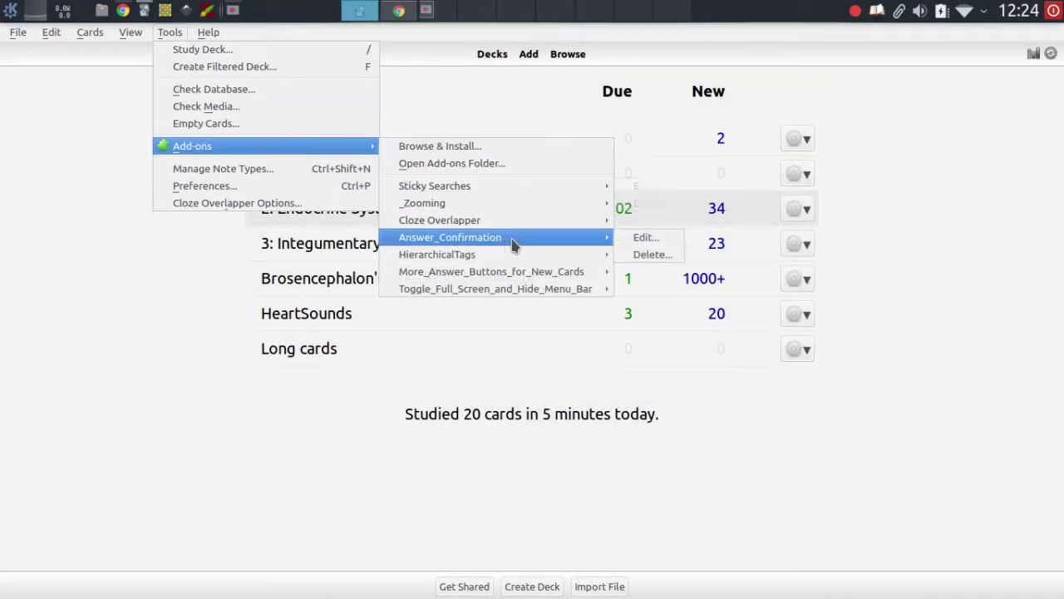
pyautogui.moveTo(582, 271)
pyautogui.click(651, 288)
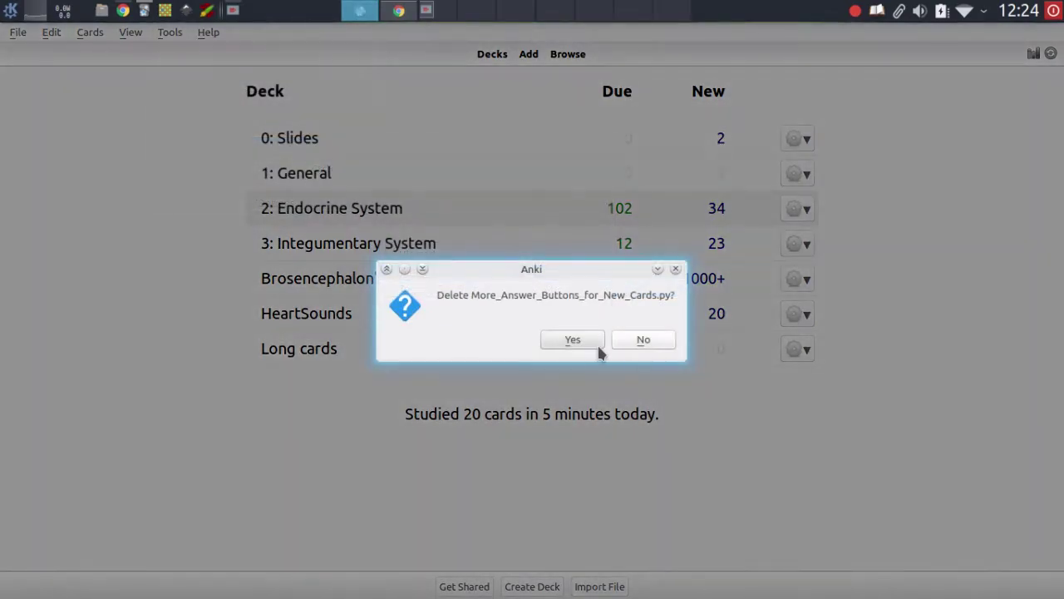
pyautogui.click(586, 341)
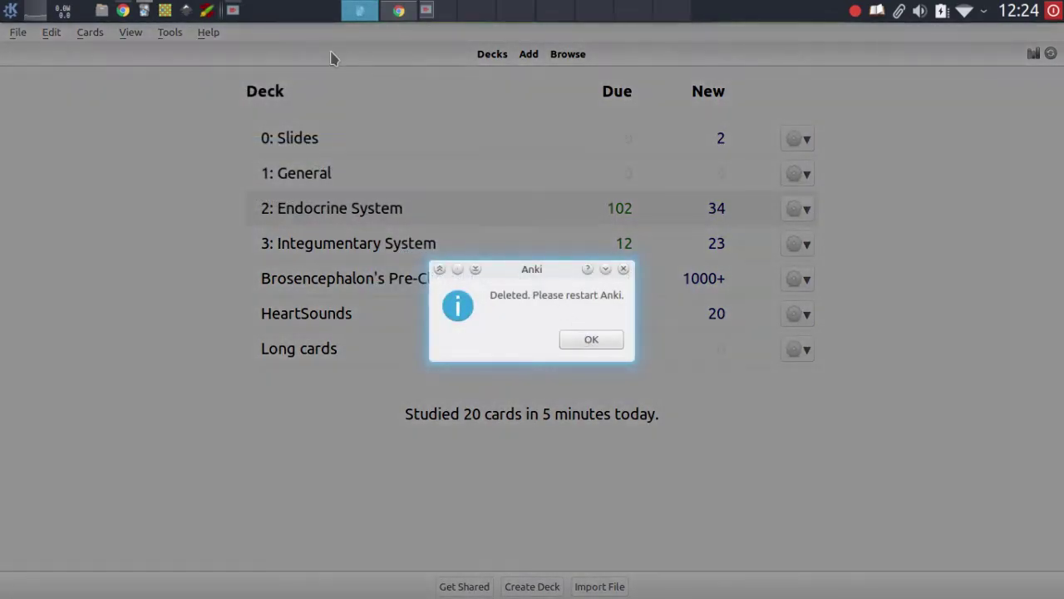
pyautogui.click(578, 339)
# Switch to the browser and copy the add-on code 755044381 from the address of the ' More Answer Buttons for ALL Cards page.
pyautogui.click(399, 10)
pyautogui.hotkey('ctrl', 'f')
pyautogui.write('confirm')
pyautogui.press('Escape')
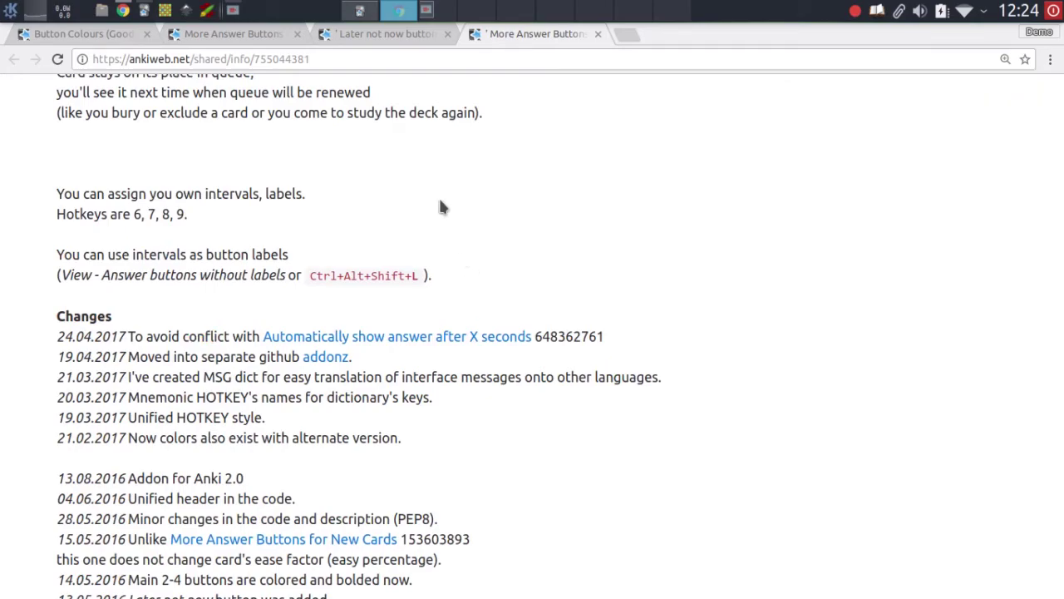
pyautogui.doubleClick(313, 59)
pyautogui.hotkey('ctrl', 'c')
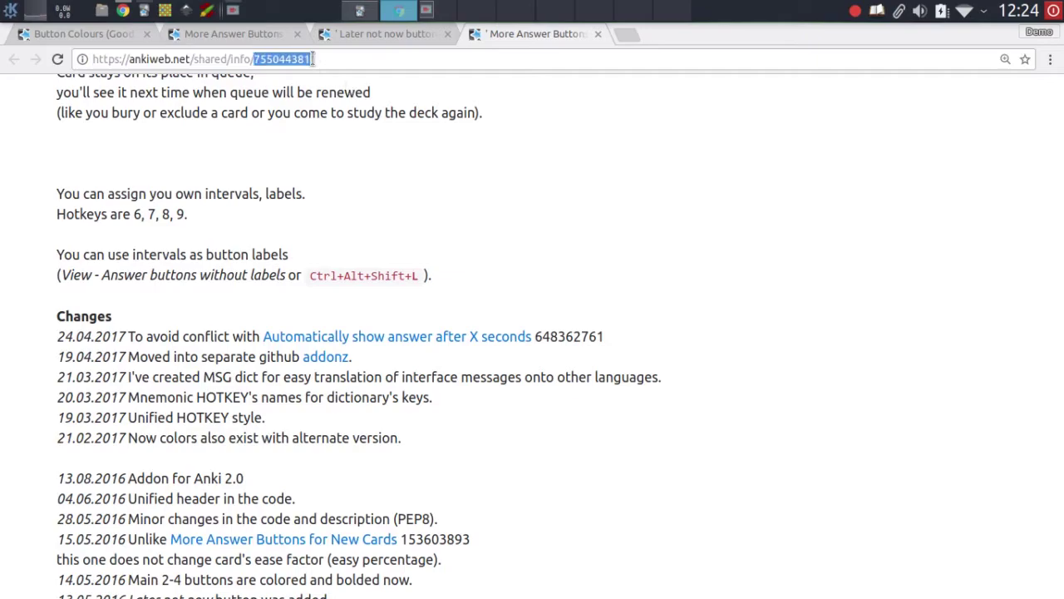
# Switch to Anki, install the add-on with code 755044381, and restart Anki.
pyautogui.click(359, 10)
pyautogui.click(170, 32)
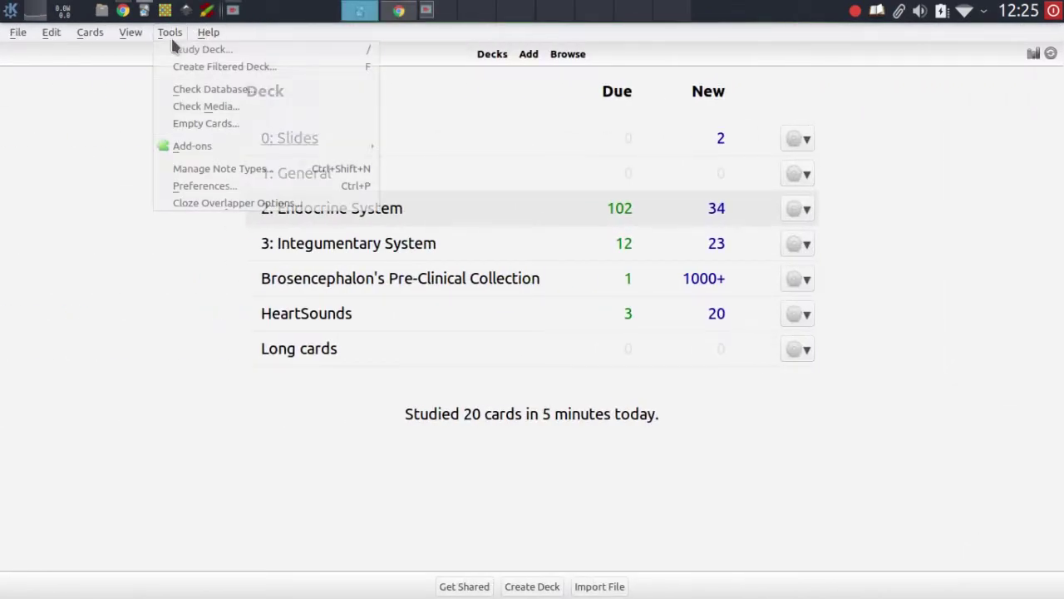
pyautogui.moveTo(283, 148)
pyautogui.click(440, 144)
pyautogui.hotkey('ctrl', 'v')
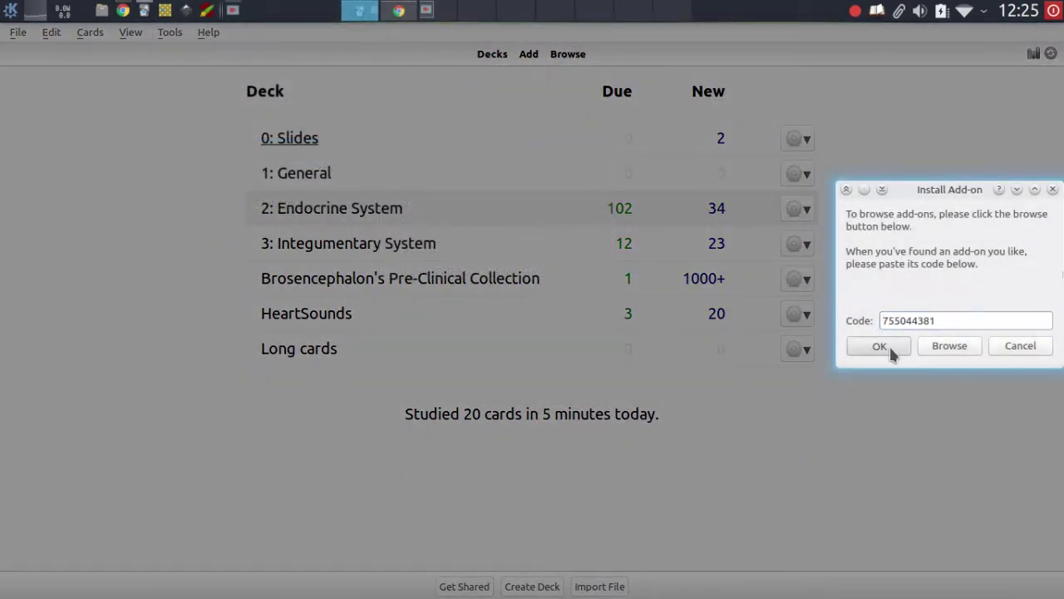
pyautogui.click(882, 345)
pyautogui.click(637, 339)
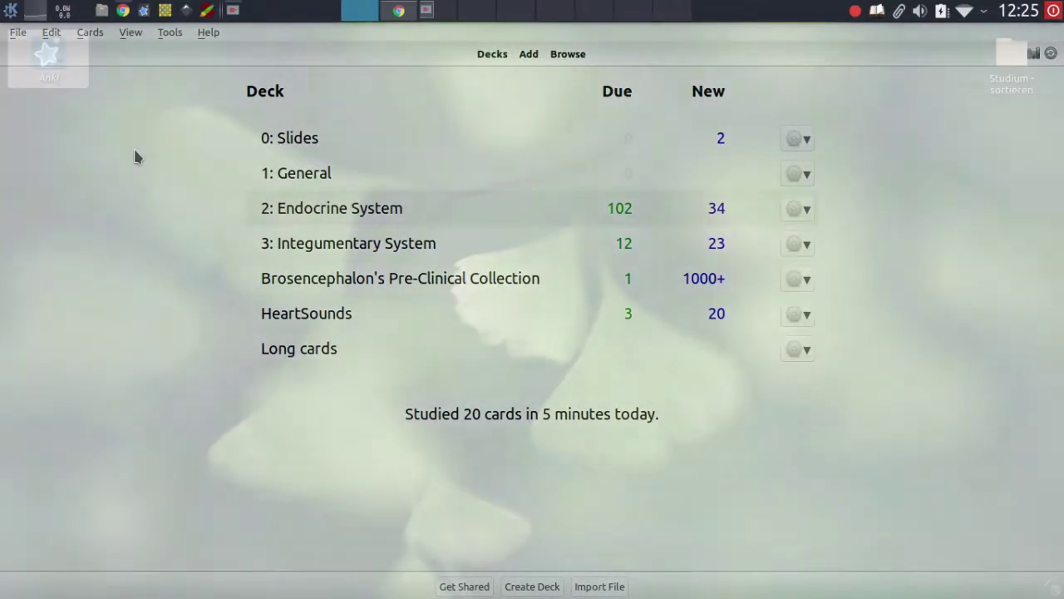
pyautogui.click(49, 81)
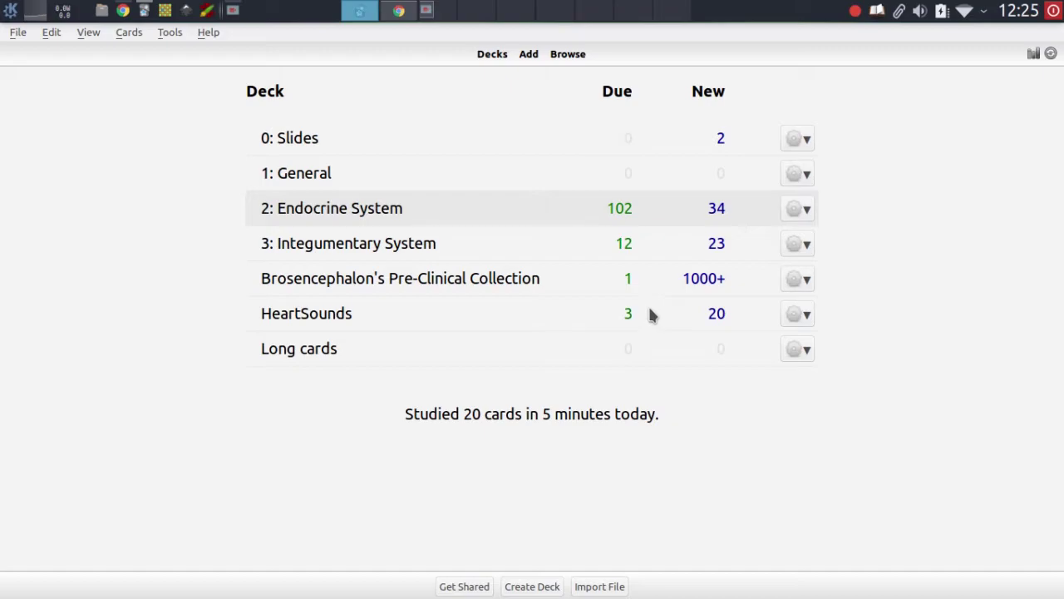
# Start studying the 2: Endocrine System deck and reveal the answer to the pregnenolone question to inspect the new answer buttons.
pyautogui.press('s')
pyautogui.press('s')
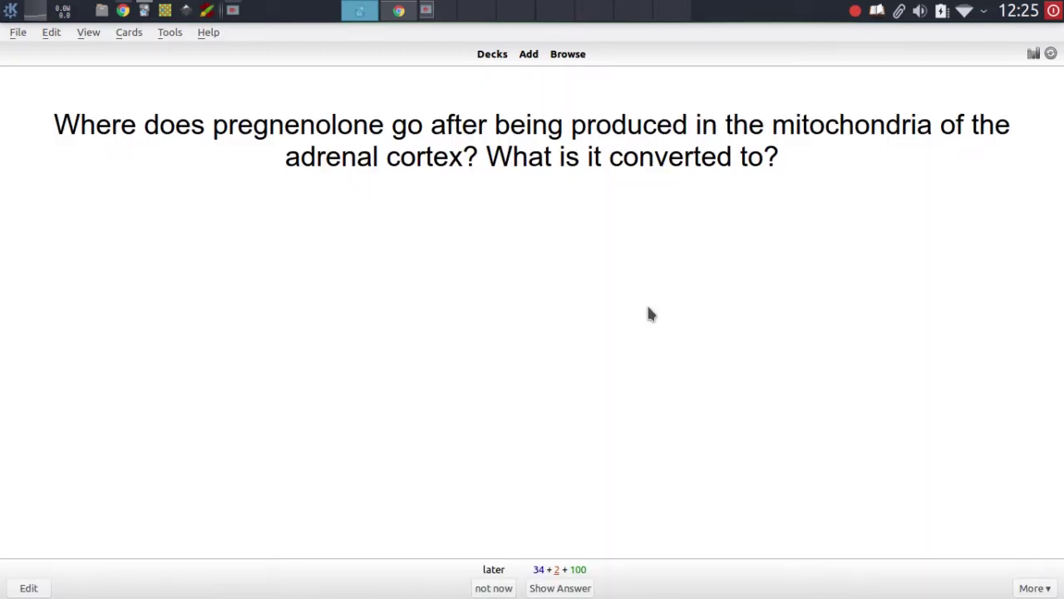
pyautogui.press('space')
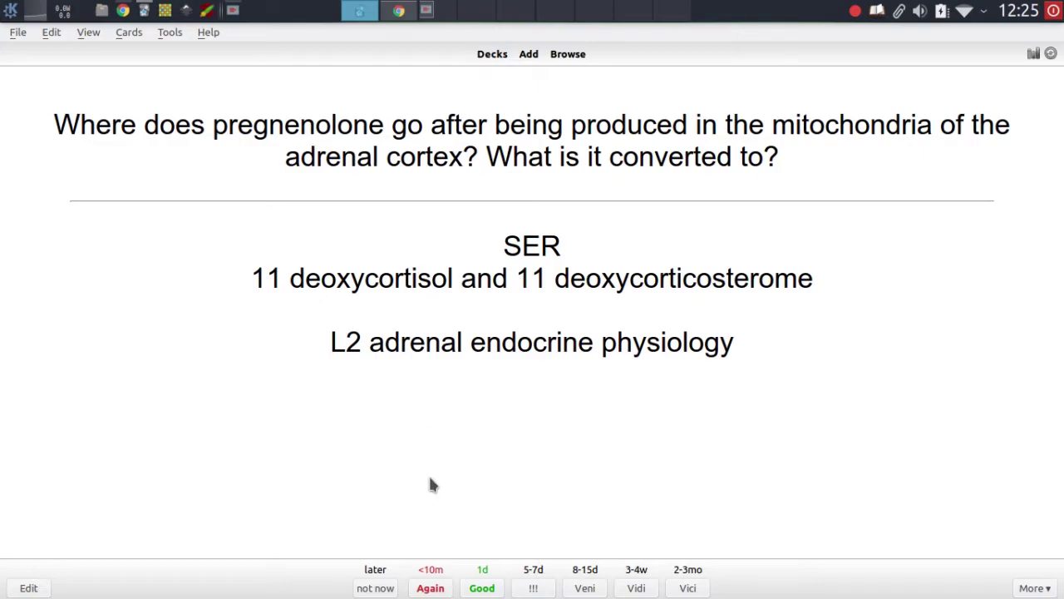
# Check the Button Colours (Good, Again) page in the browser, and go back to the deck list in Anki.
pyautogui.click(399, 10)
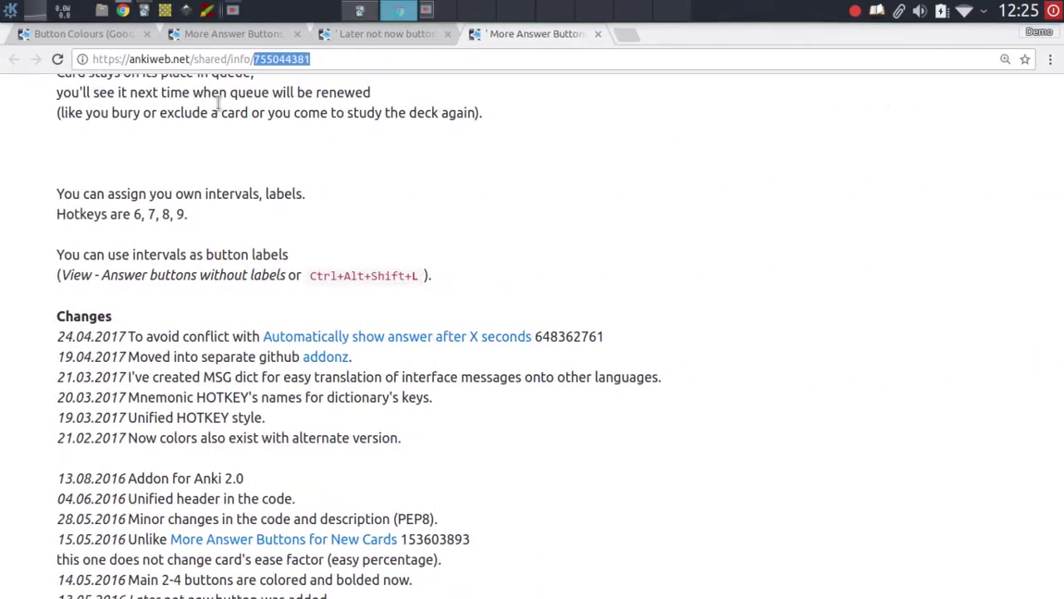
pyautogui.click(128, 35)
pyautogui.click(376, 20)
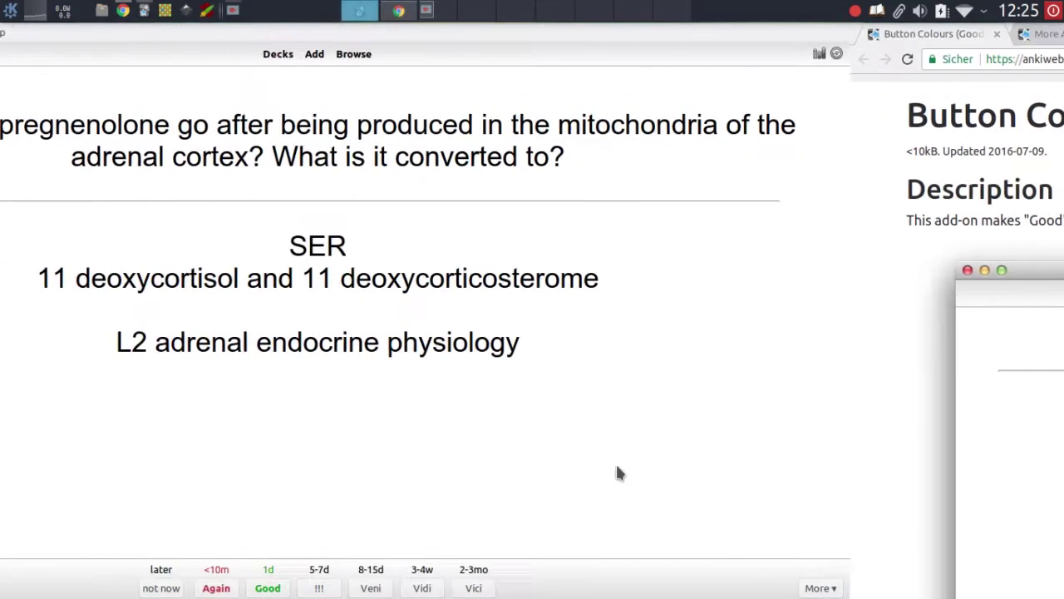
pyautogui.press('d')
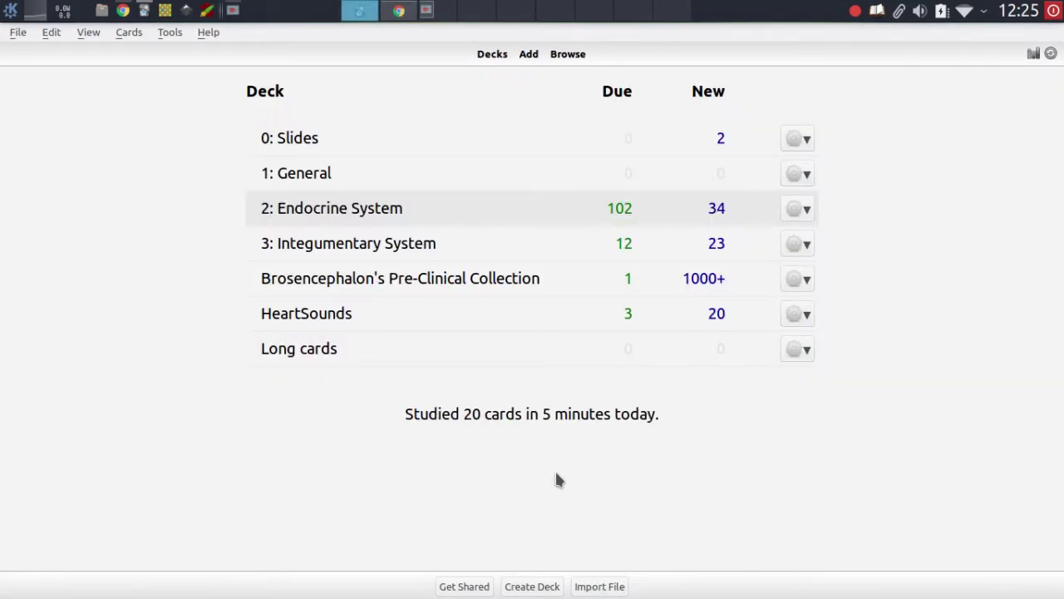
# Study the 2: Endocrine System deck, look up the ' Later not now button page in the browser, and reveal the pregnenolone answer in Anki.
pyautogui.press('s')
pyautogui.press('s')
pyautogui.hotkey('alt', 'Tab')
pyautogui.click(384, 35)
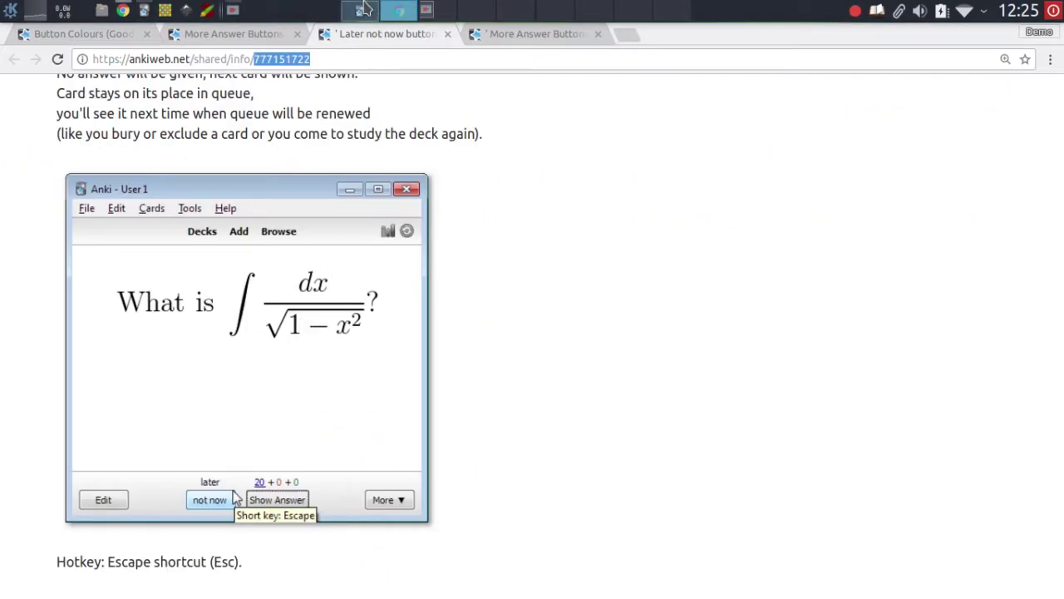
pyautogui.hotkey('alt', 'Tab')
pyautogui.press('space')
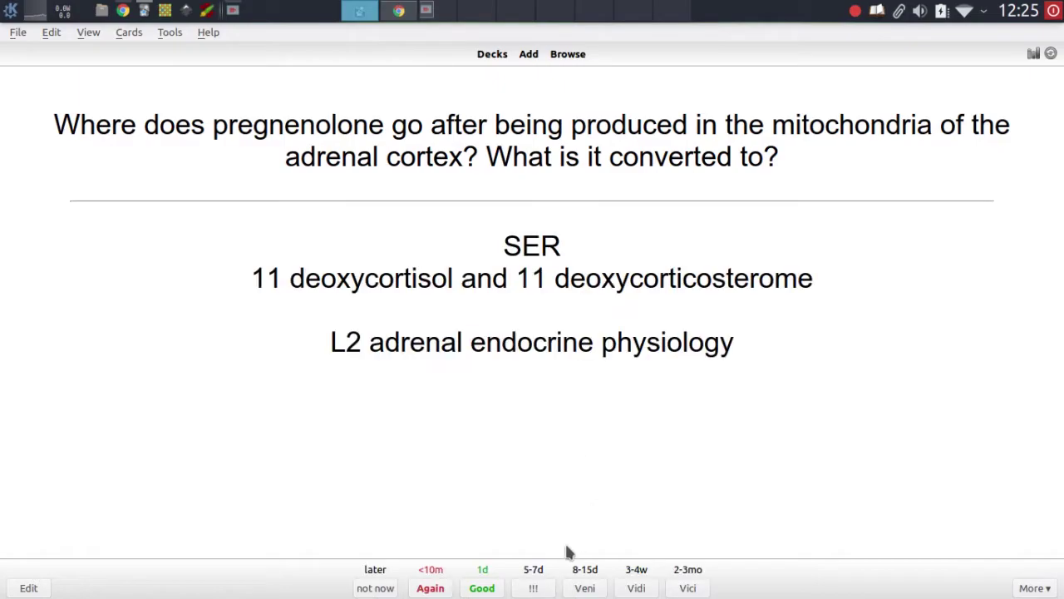
# View the Reviewer: Answer Buttons card in the 0: Slides deck, and return to the deck list.
pyautogui.click(535, 588)
pyautogui.click(316, 147)
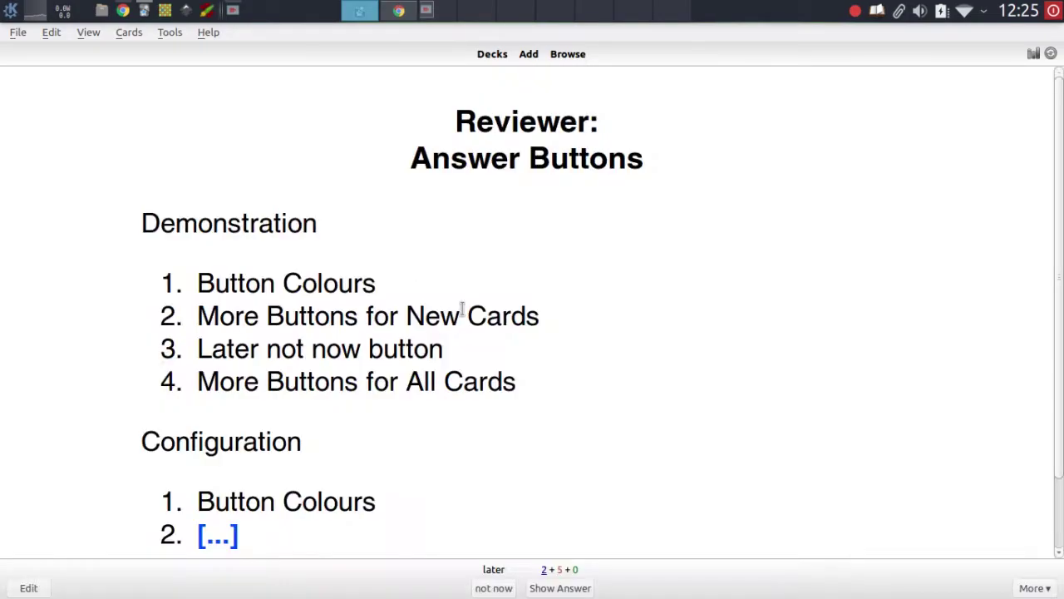
pyautogui.click(560, 587)
pyautogui.click(629, 588)
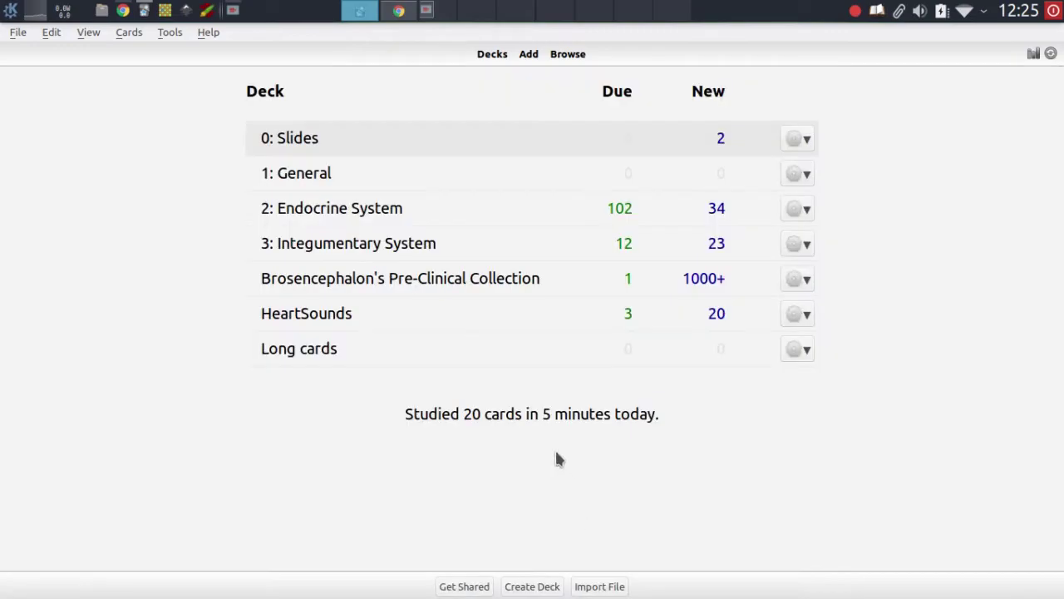
# Reveal the pregnenolone answer in the 2: Endocrine System deck to inspect its buttons, and return to the deck list.
pyautogui.click(336, 208)
pyautogui.press('s')
pyautogui.press('space')
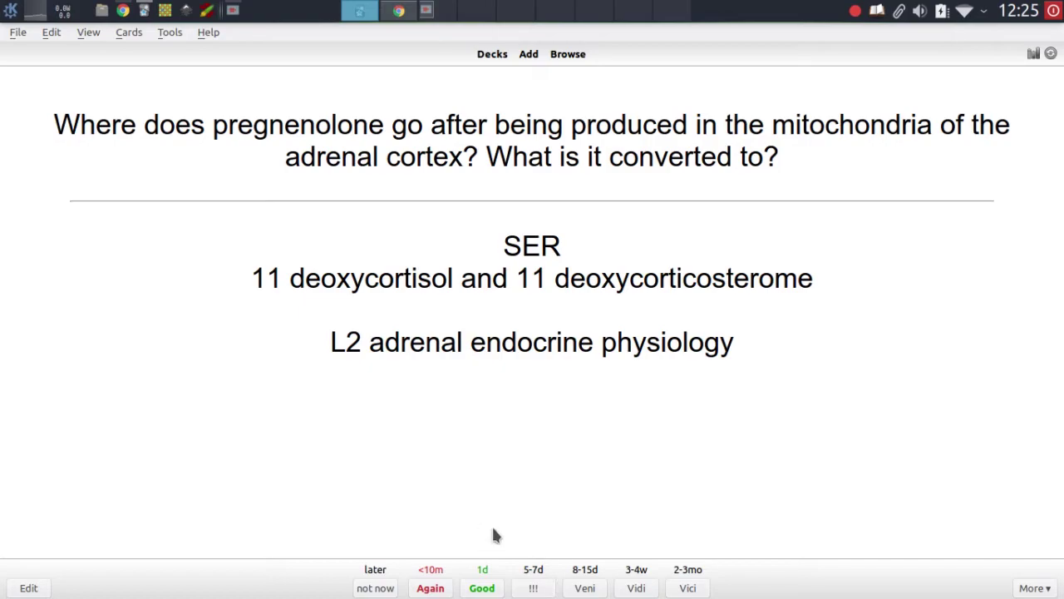
pyautogui.press('d')
# Study the 3: Integumentary System deck, reveal the Macule card's answer, and return to the deck list.
pyautogui.click(308, 249)
pyautogui.press('s')
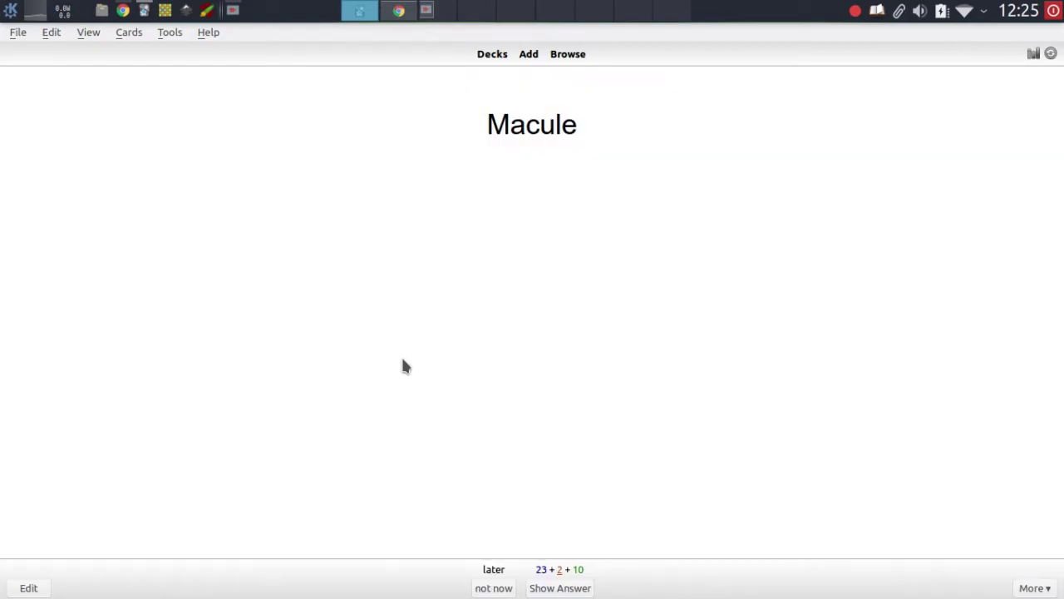
pyautogui.press('space')
pyautogui.press('d')
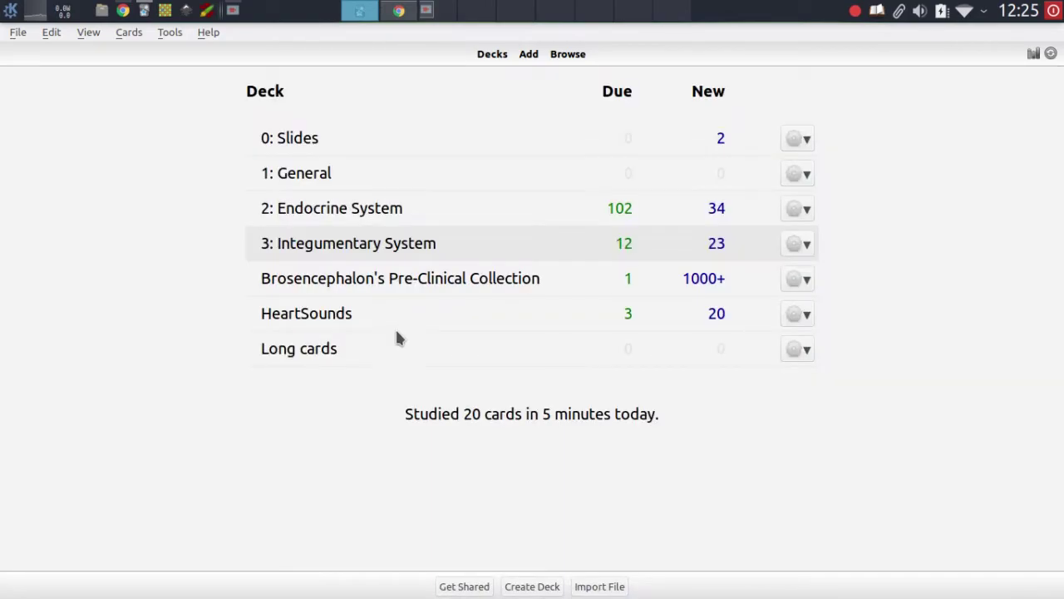
# Study the 2: Endocrine System deck again and reveal the answer to the pregnenolone question.
pyautogui.click(356, 207)
pyautogui.press('s')
pyautogui.press('space')
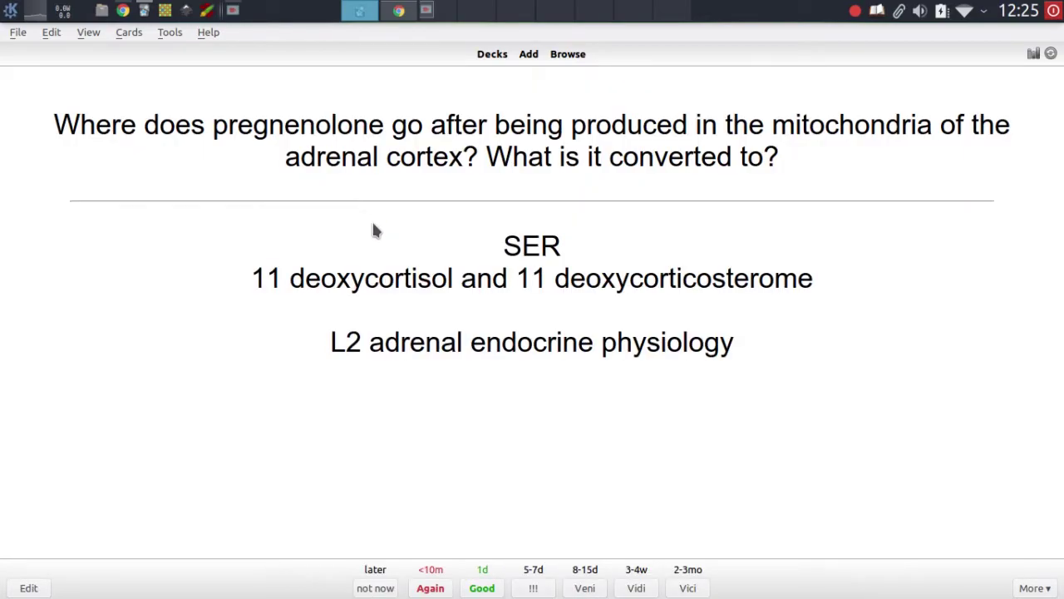
# Switch to the browser and compare the pages of the four answer-button add-ons, ending on ' More Answer Buttons for ALL Cards.
pyautogui.click(399, 10)
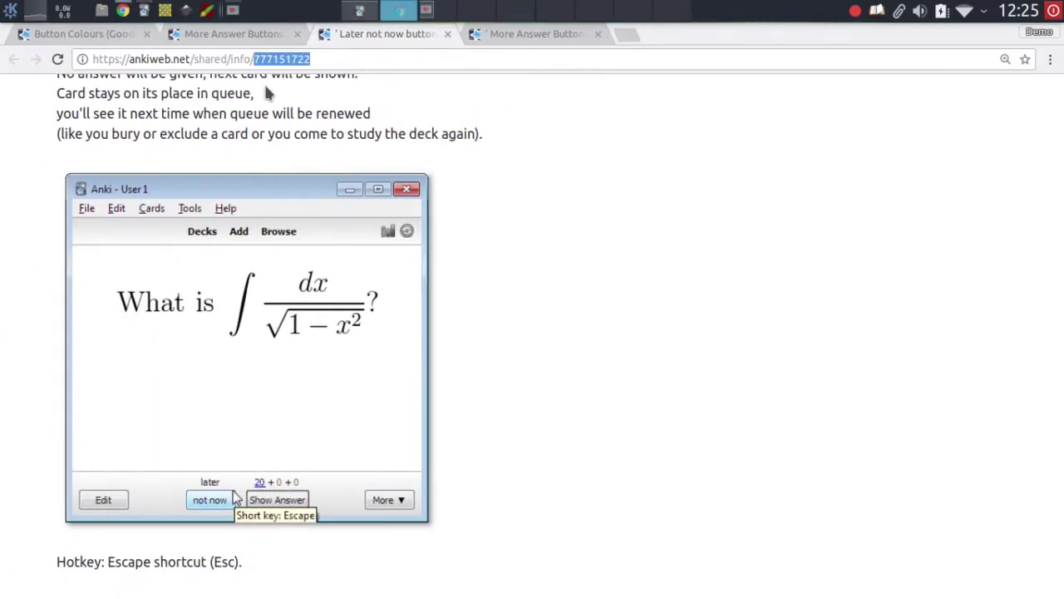
pyautogui.click(215, 34)
pyautogui.scroll(3, 282, 97)
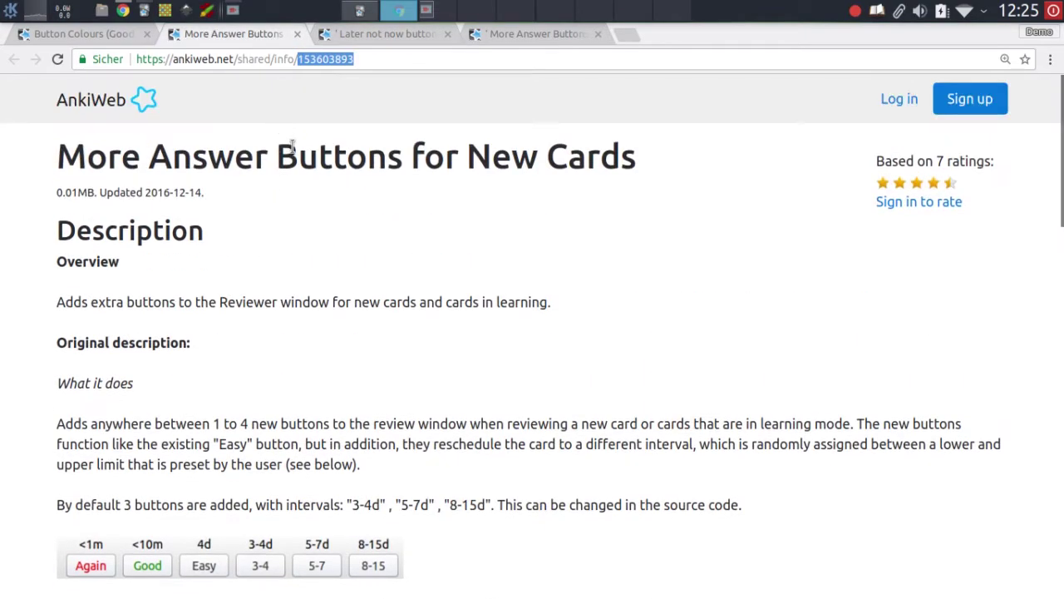
pyautogui.click(114, 37)
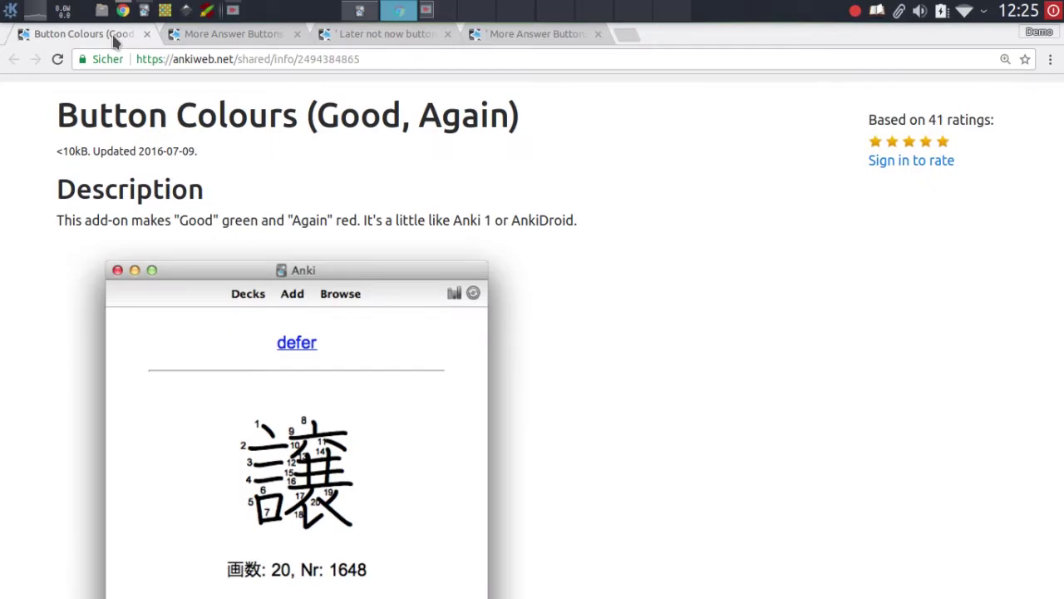
pyautogui.click(368, 35)
pyautogui.click(505, 37)
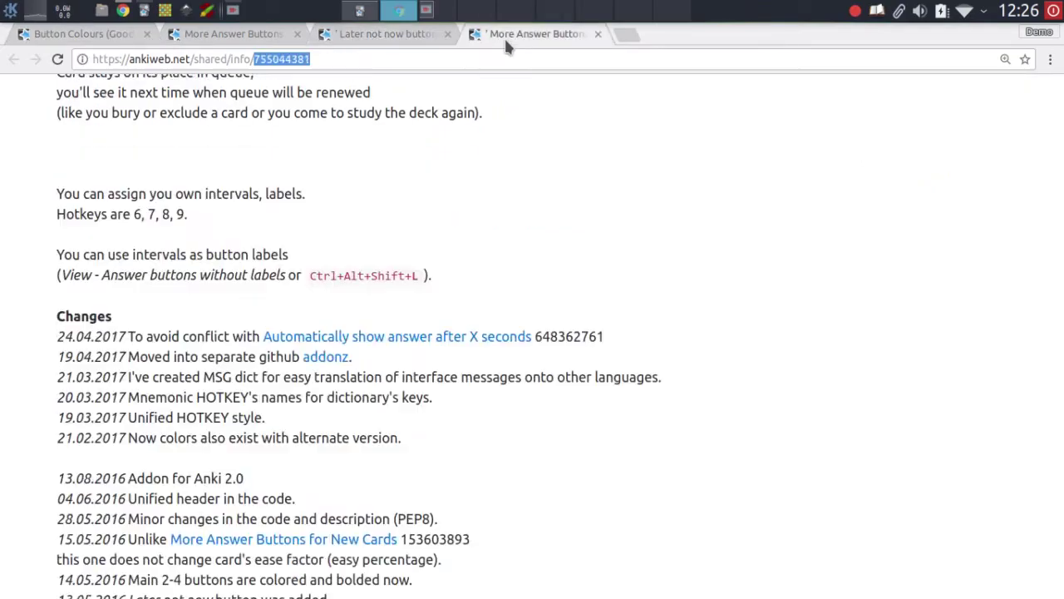
# Read the description and change history of the ' More Answer Buttons for ALL Cards add-on, and switch back to Anki.
pyautogui.scroll(1, 445, 163)
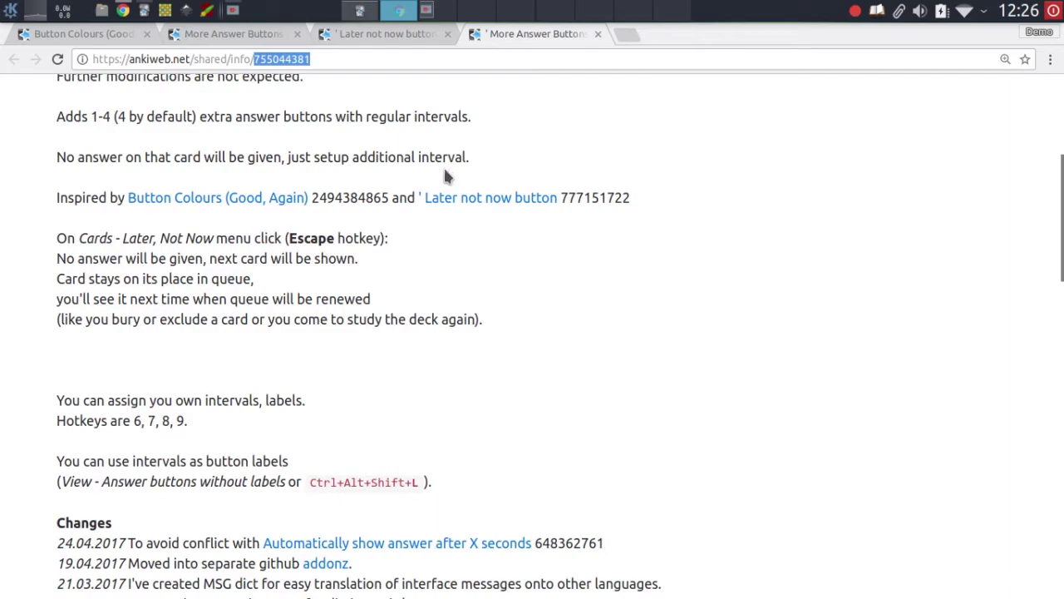
pyautogui.scroll(5, 449, 186)
pyautogui.scroll(-3, 457, 200)
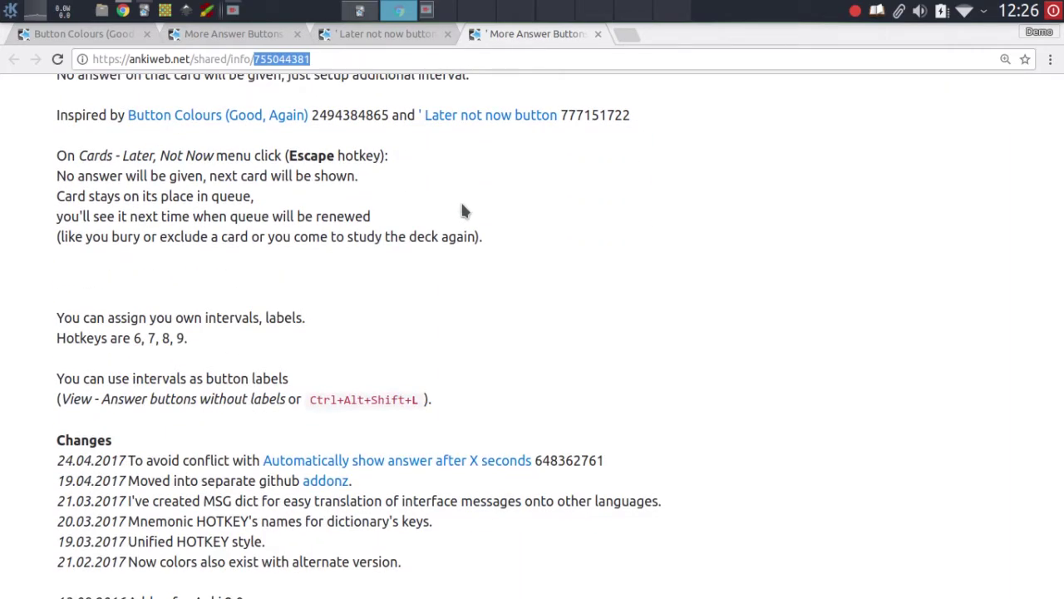
pyautogui.scroll(-3, 463, 211)
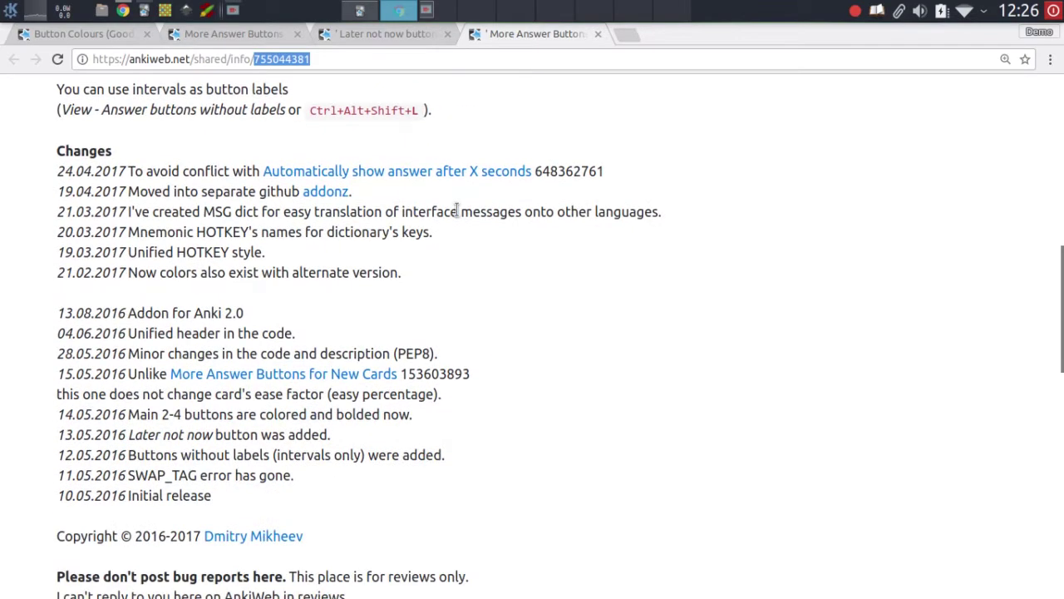
pyautogui.scroll(-3, 457, 211)
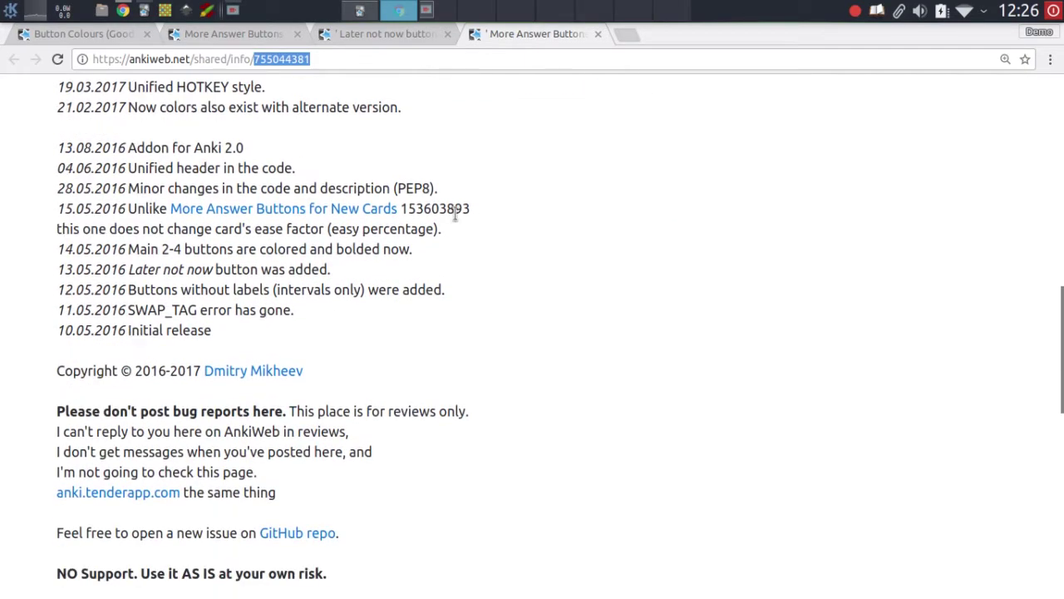
pyautogui.click(359, 10)
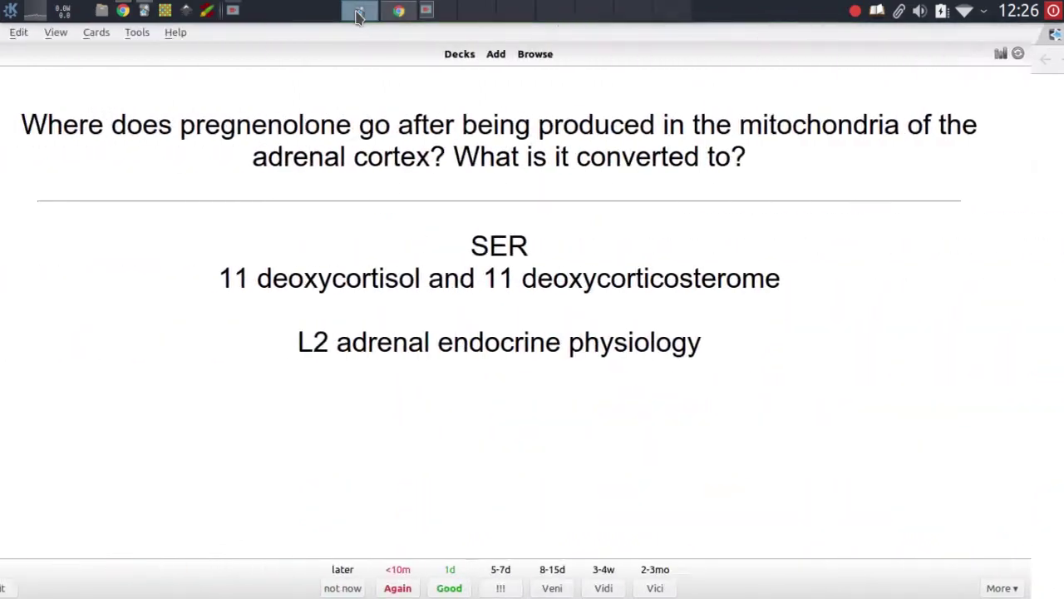
# Study the 0: Slides deck, reveal the answer about More Answer Buttons for New Cards / All Cards, and return to the deck list.
pyautogui.press('d')
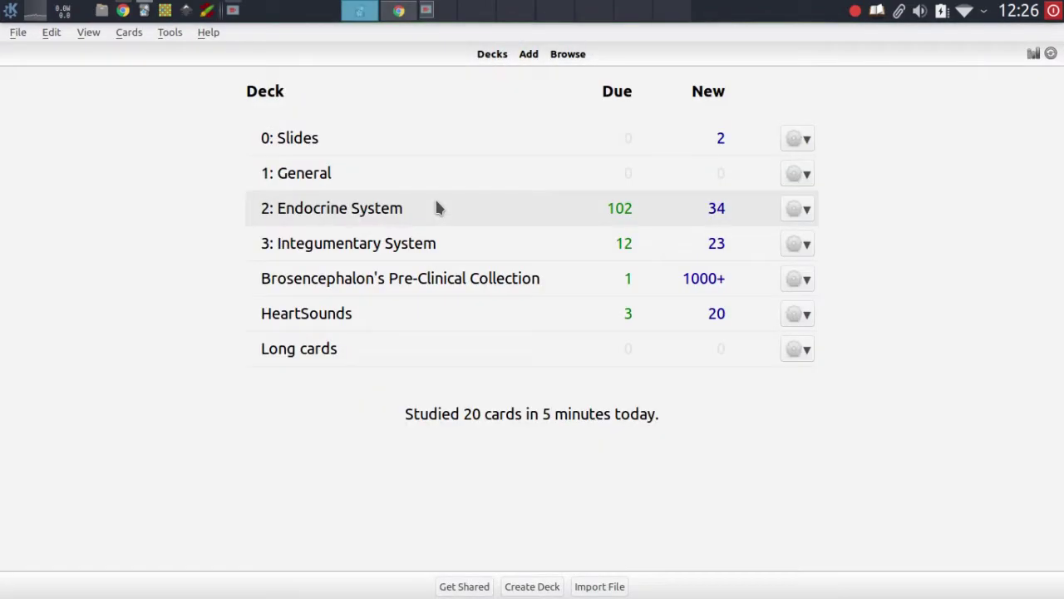
pyautogui.click(304, 138)
pyautogui.press('s')
pyautogui.press('space')
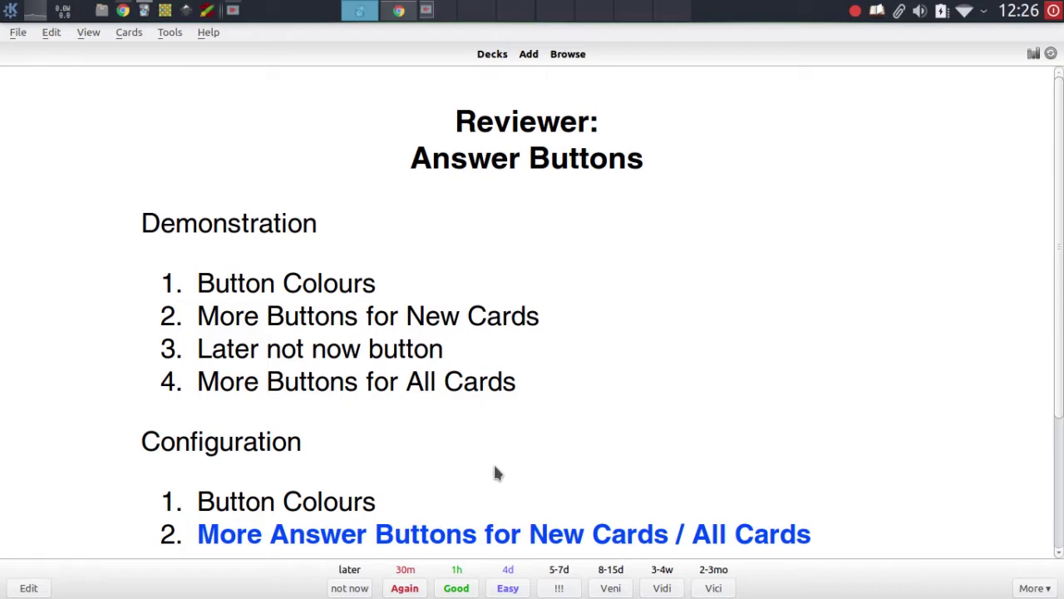
pyautogui.moveTo(804, 526); pyautogui.dragTo(222, 531)
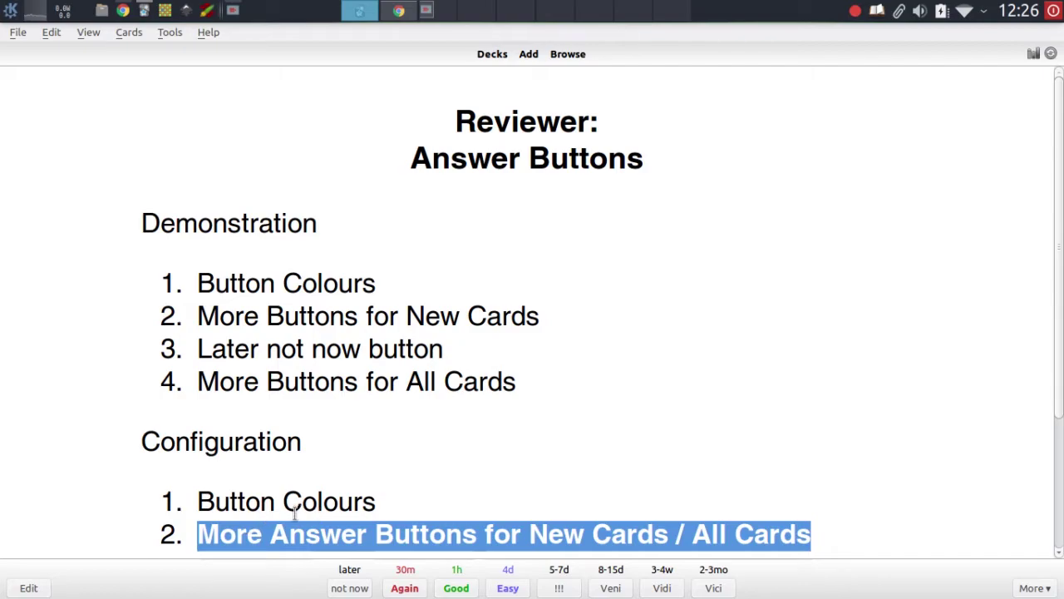
pyautogui.click(405, 516)
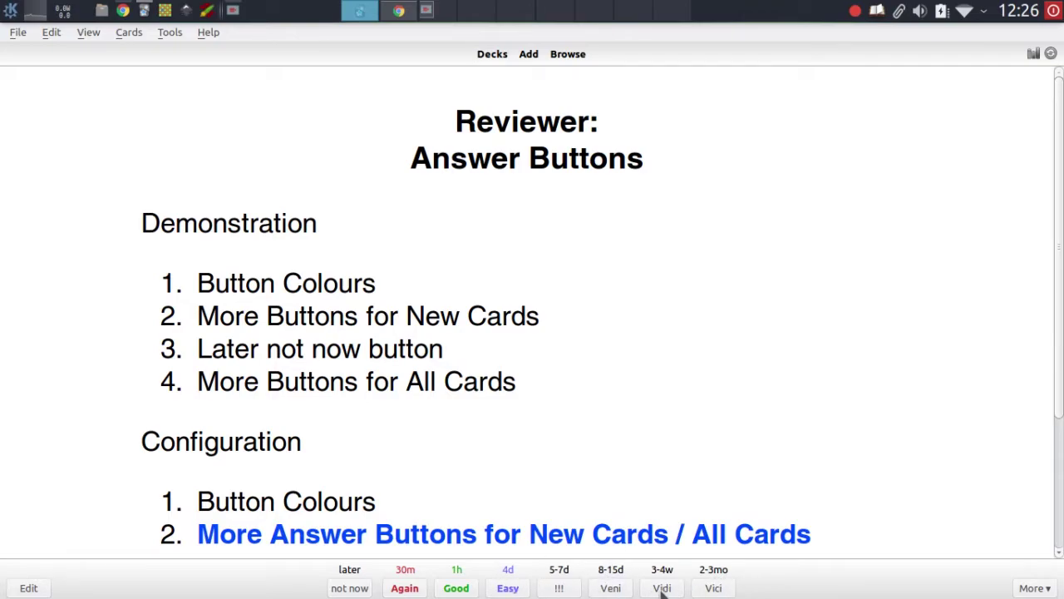
pyautogui.press('d')
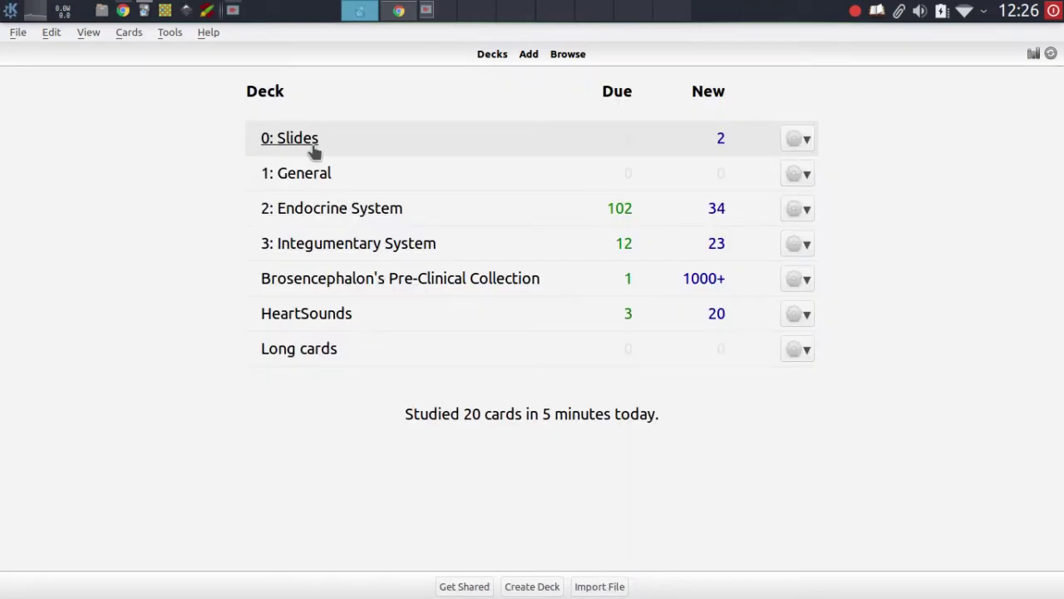
# Open the _More_Answer_Buttons_for_ALL_Cards add-on's source for editing in a maximized window and find the extra_buttons list.
pyautogui.click(172, 35)
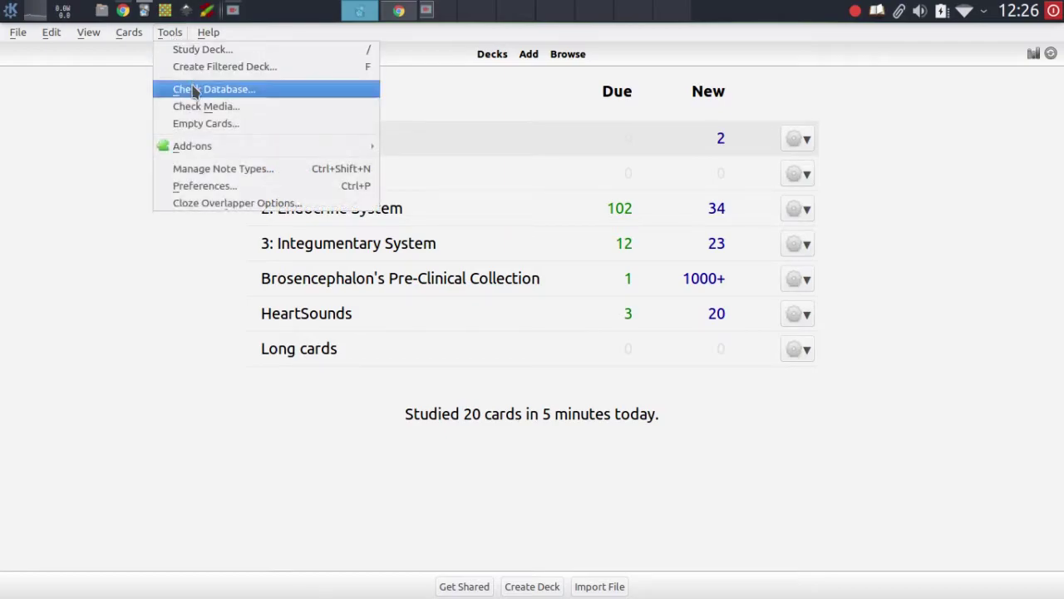
pyautogui.moveTo(308, 155)
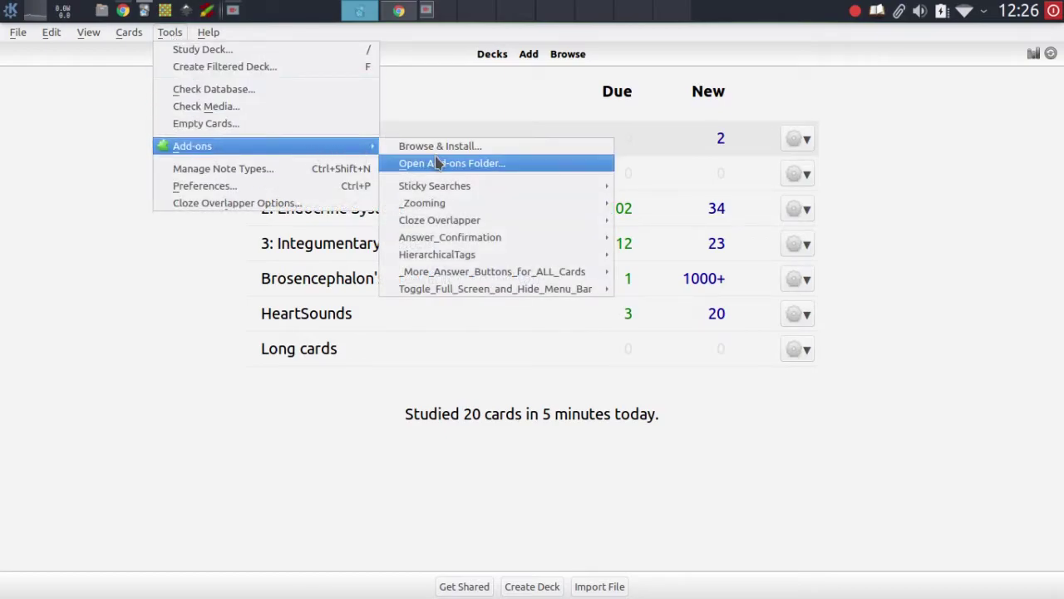
pyautogui.moveTo(546, 263)
pyautogui.moveTo(490, 272)
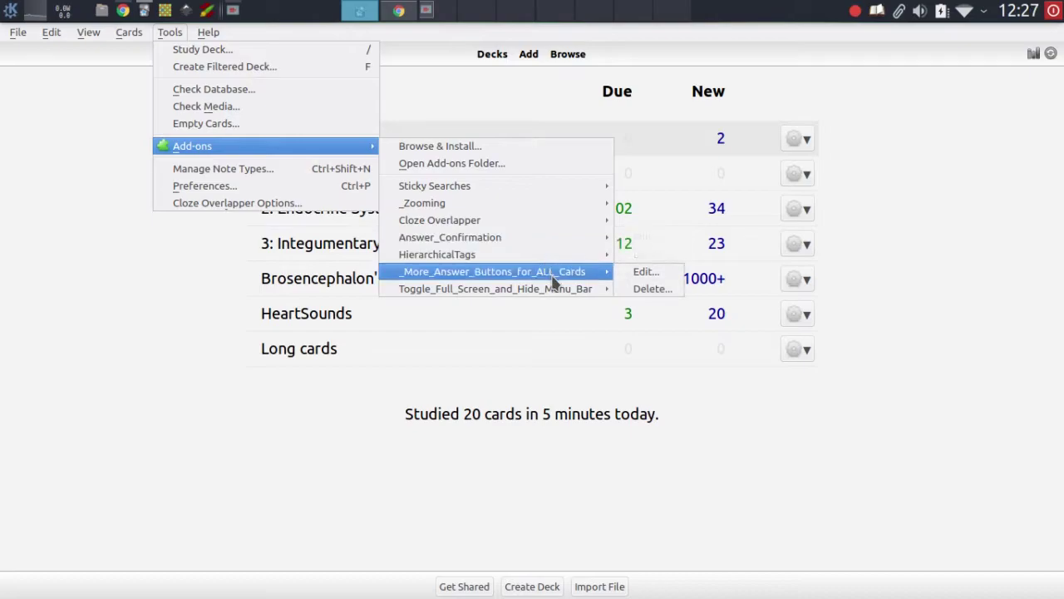
pyautogui.click(632, 276)
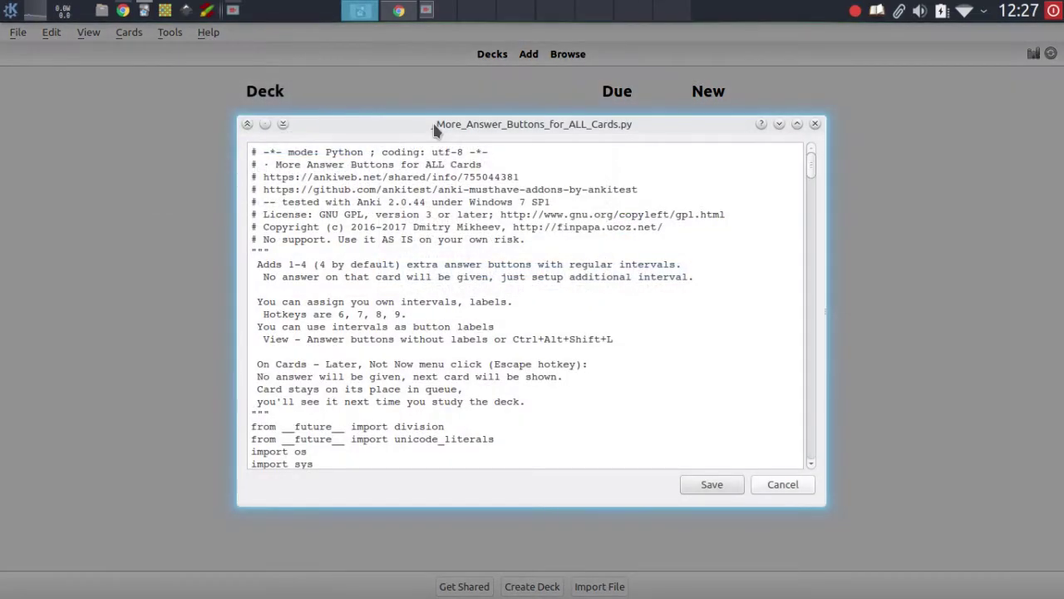
pyautogui.doubleClick(432, 127)
pyautogui.scroll(-4, 358, 151)
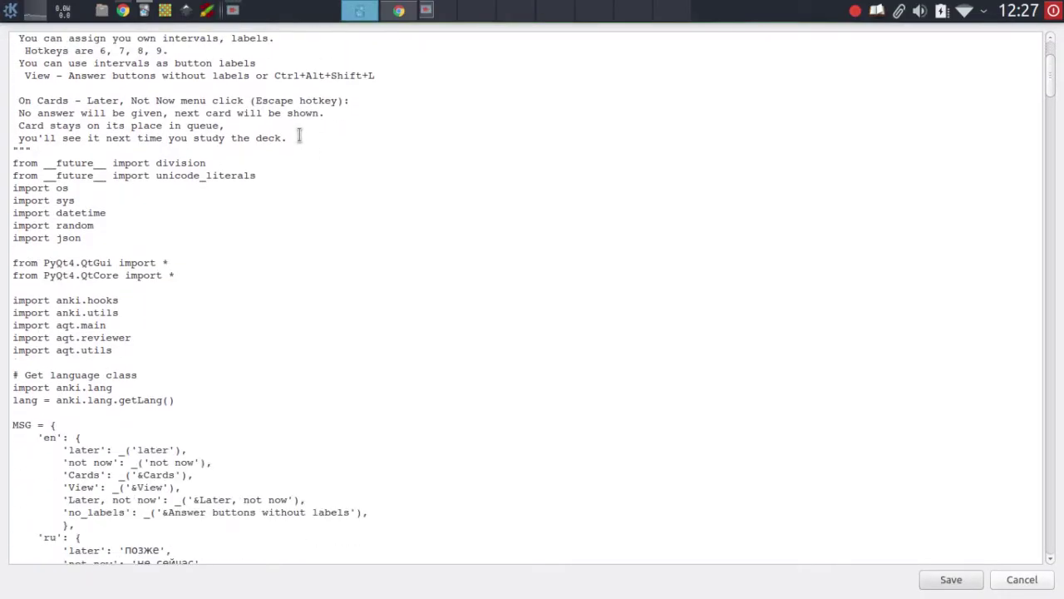
pyautogui.scroll(-6, 291, 145)
pyautogui.scroll(-5, 282, 173)
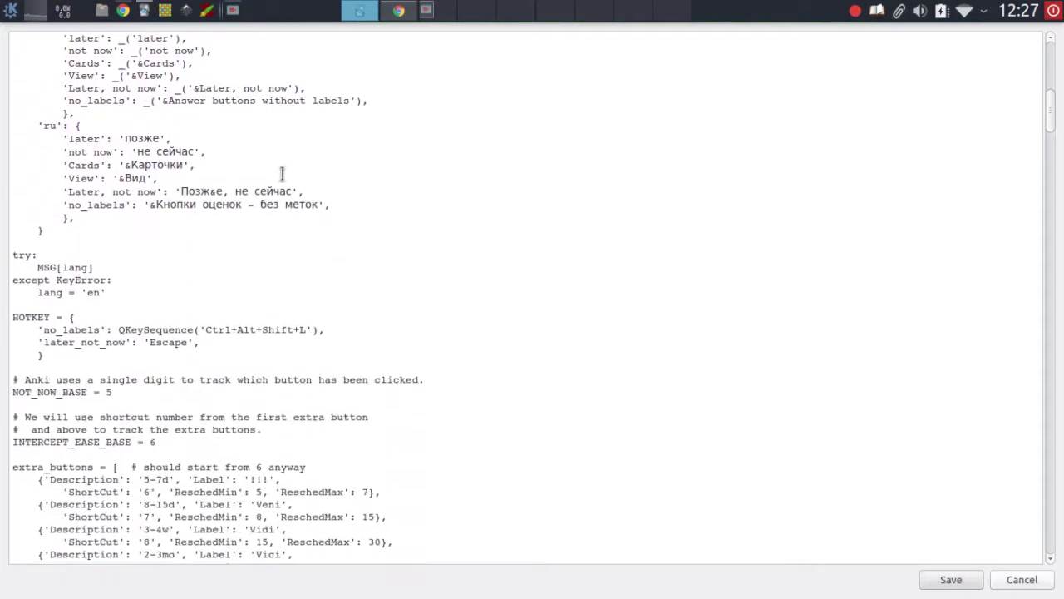
pyautogui.scroll(-6, 254, 175)
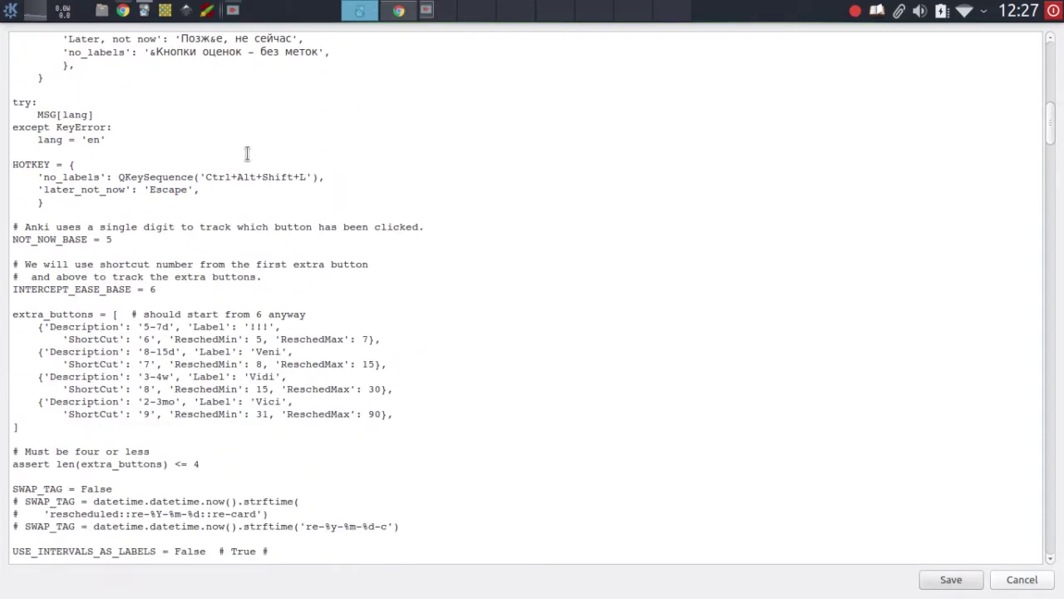
# Examine the structure of the extra_buttons list, especially the first button's entry and its Description value.
pyautogui.moveTo(20, 350); pyautogui.dragTo(12, 239)
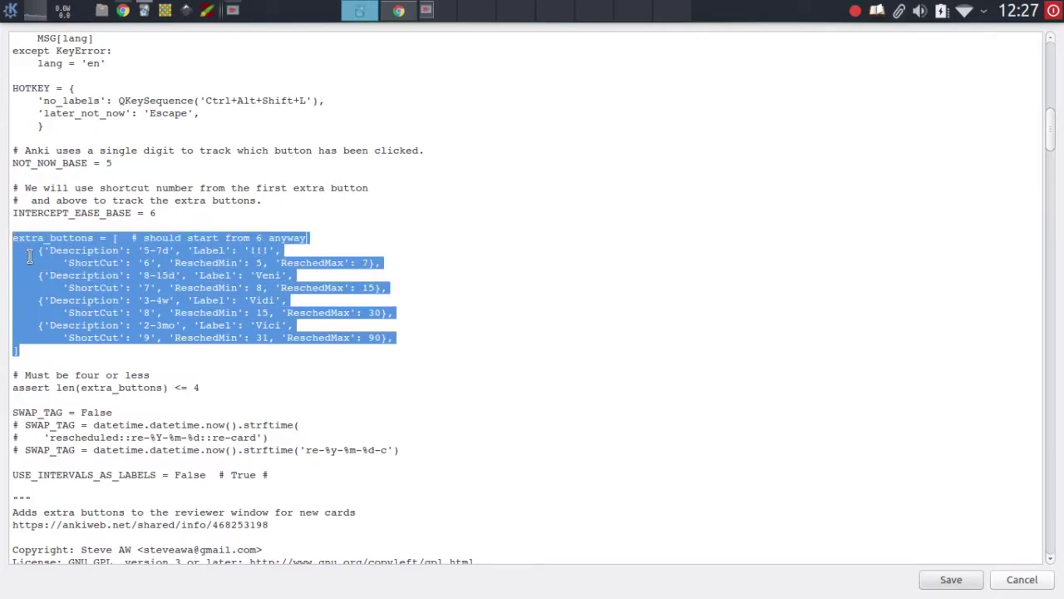
pyautogui.click(35, 259)
pyautogui.moveTo(113, 239); pyautogui.dragTo(124, 239)
pyautogui.click(117, 239)
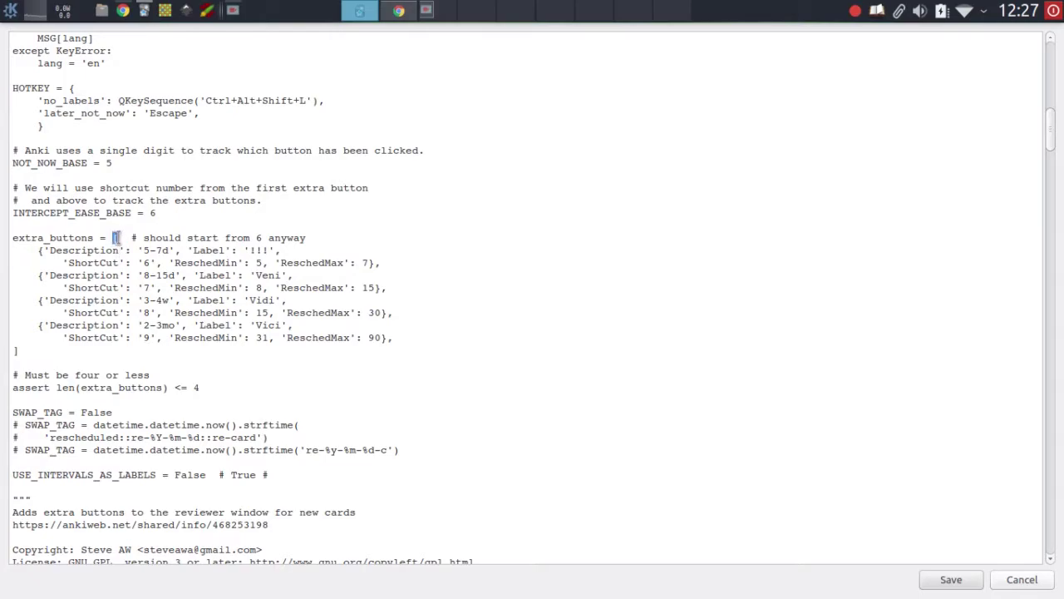
pyautogui.moveTo(38, 251); pyautogui.dragTo(380, 264)
pyautogui.click(179, 288)
pyautogui.moveTo(39, 256); pyautogui.dragTo(43, 257)
pyautogui.click(43, 257)
pyautogui.moveTo(381, 264); pyautogui.dragTo(32, 250)
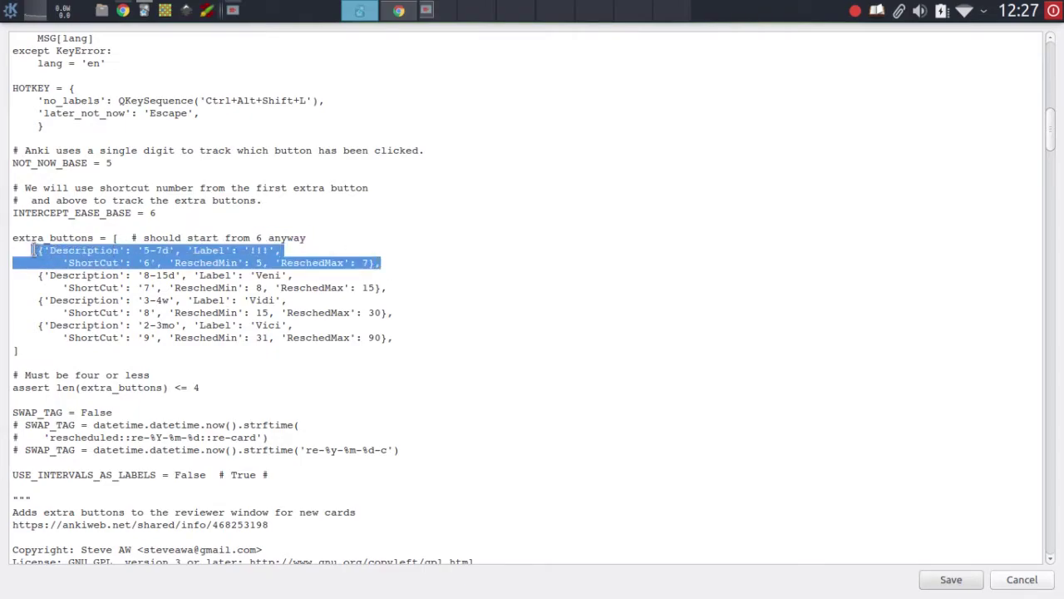
pyautogui.click(103, 254)
pyautogui.doubleClick(98, 253)
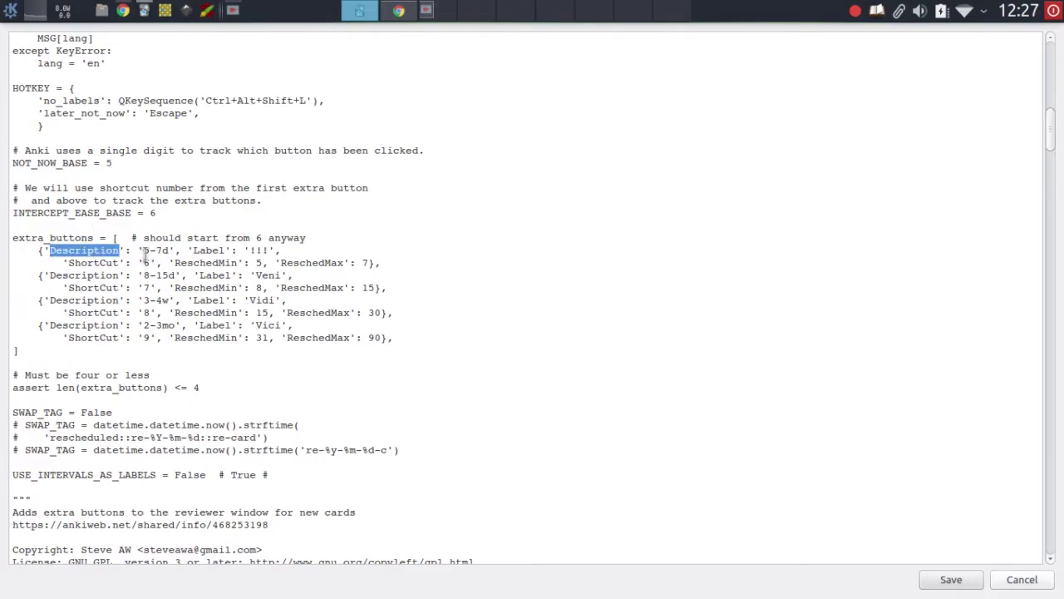
pyautogui.moveTo(143, 252); pyautogui.dragTo(170, 251)
pyautogui.click(170, 263)
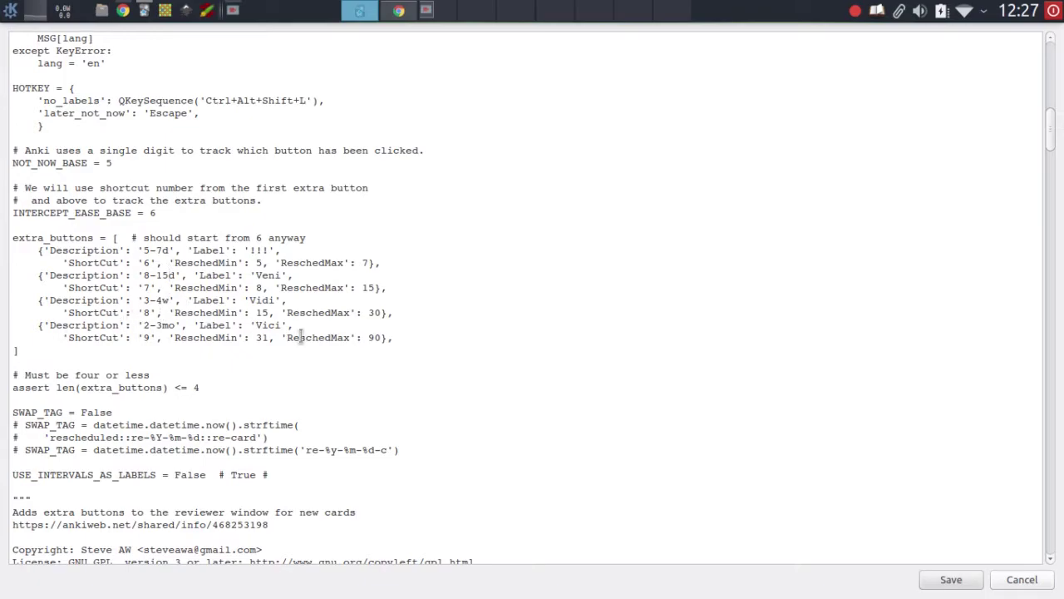
# Set the fourth extra button's Description to '6mo' and its Label to '6 months'.
pyautogui.moveTo(38, 326); pyautogui.dragTo(408, 343)
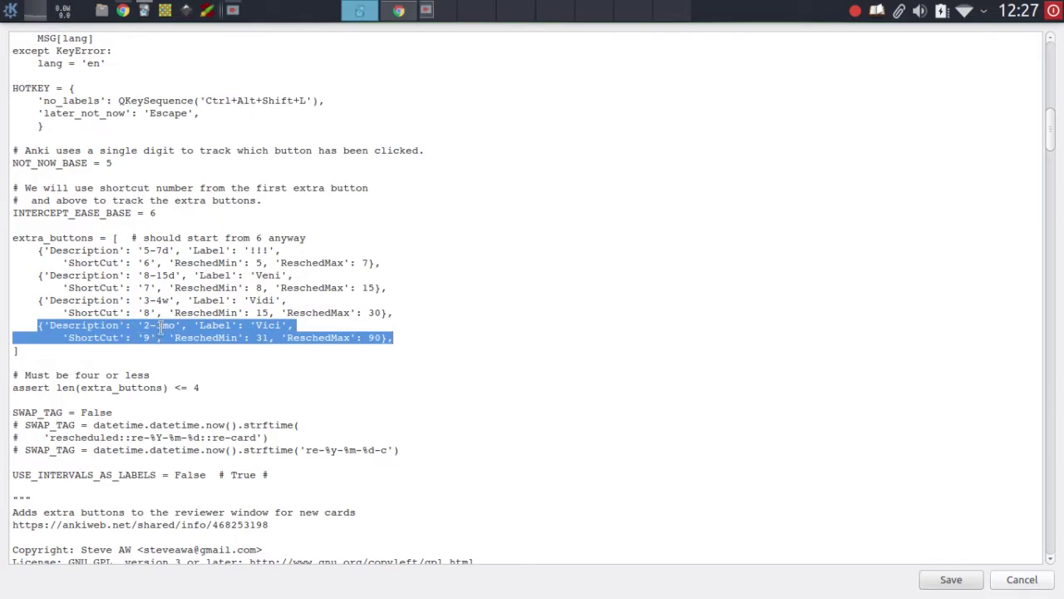
pyautogui.click(96, 337)
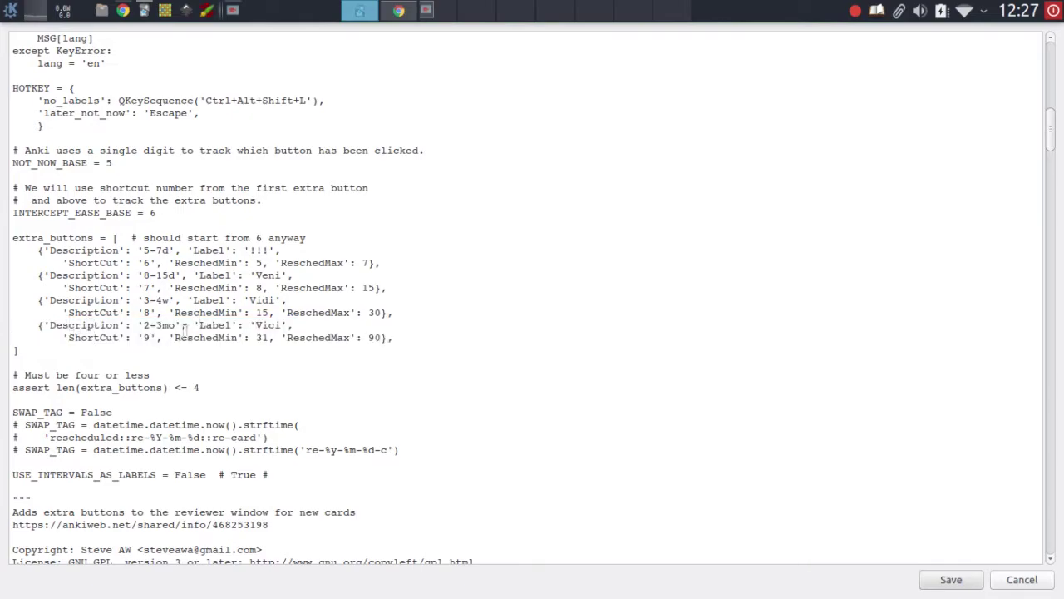
pyautogui.moveTo(143, 325); pyautogui.dragTo(171, 326)
pyautogui.write('6mo')
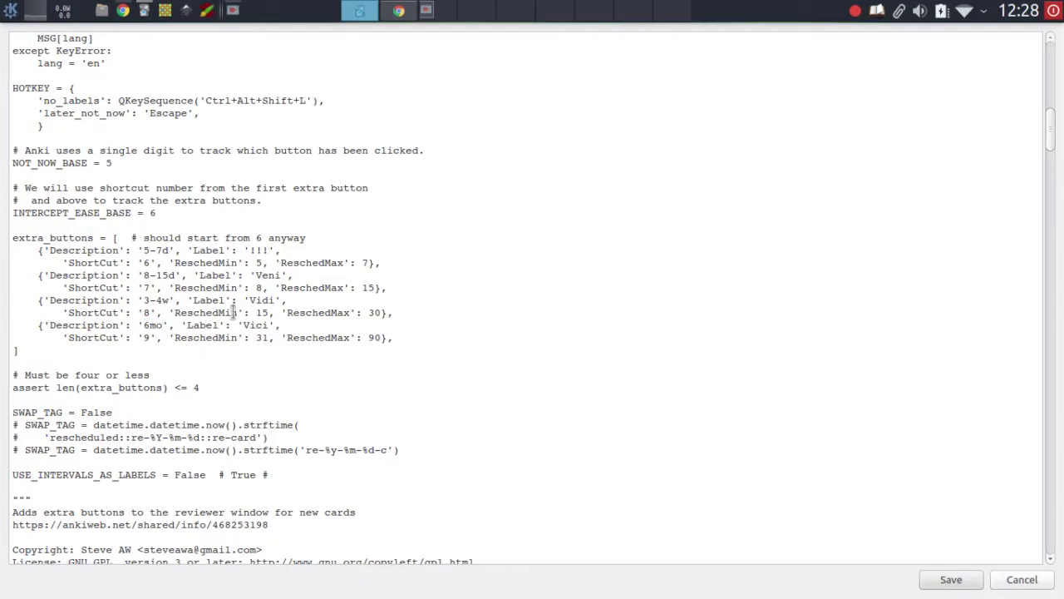
pyautogui.doubleClick(255, 325)
pyautogui.write('6 months')
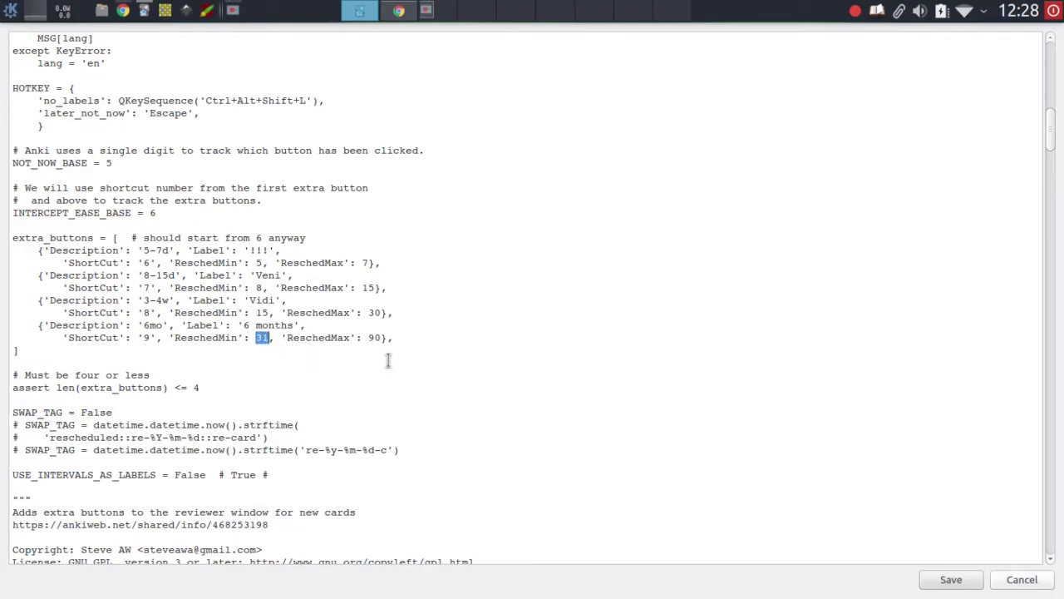
# Set the fourth extra button's ReschedMin to 150 and its ReschedMax to 180.
pyautogui.press('BackSpace')
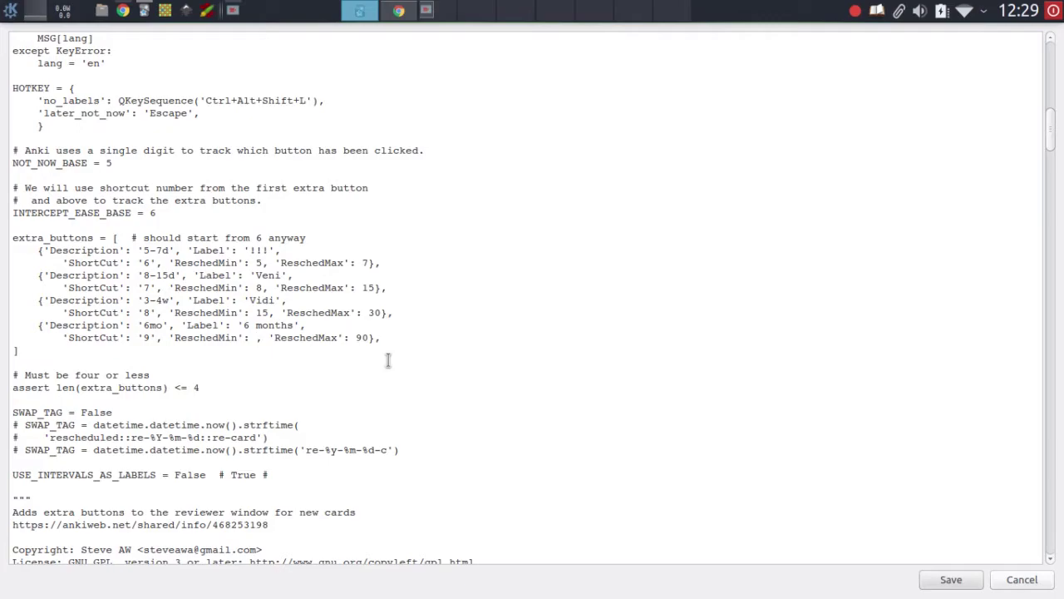
pyautogui.write('150')
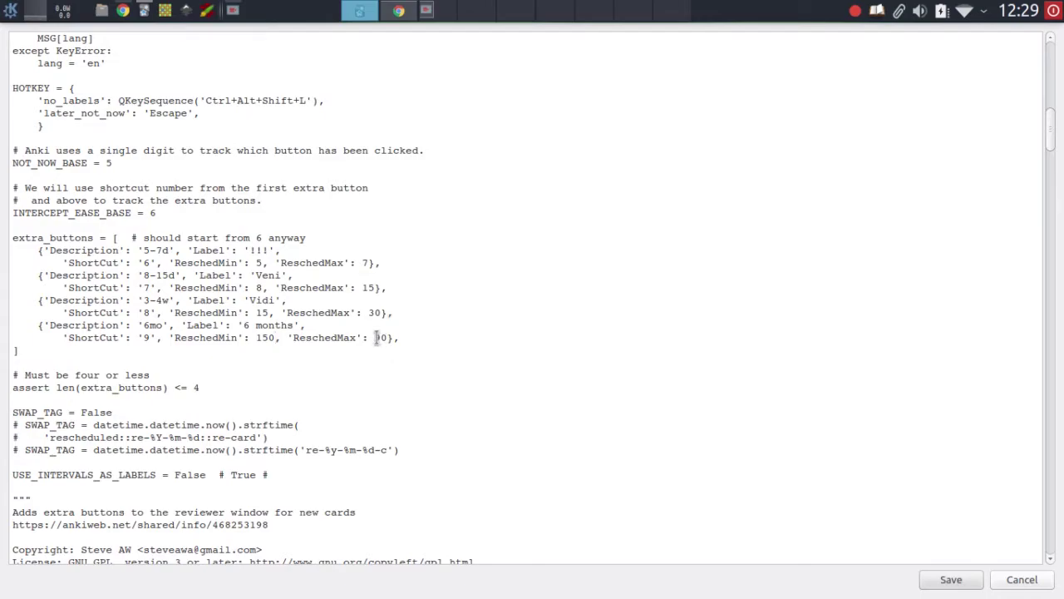
pyautogui.moveTo(376, 338); pyautogui.dragTo(388, 337)
pyautogui.write('180')
# Review the allowed number of buttons and all extra_buttons entries, check the add-on's page in the browser, and switch back to Anki.
pyautogui.doubleClick(199, 388)
pyautogui.moveTo(406, 338); pyautogui.dragTo(7, 250)
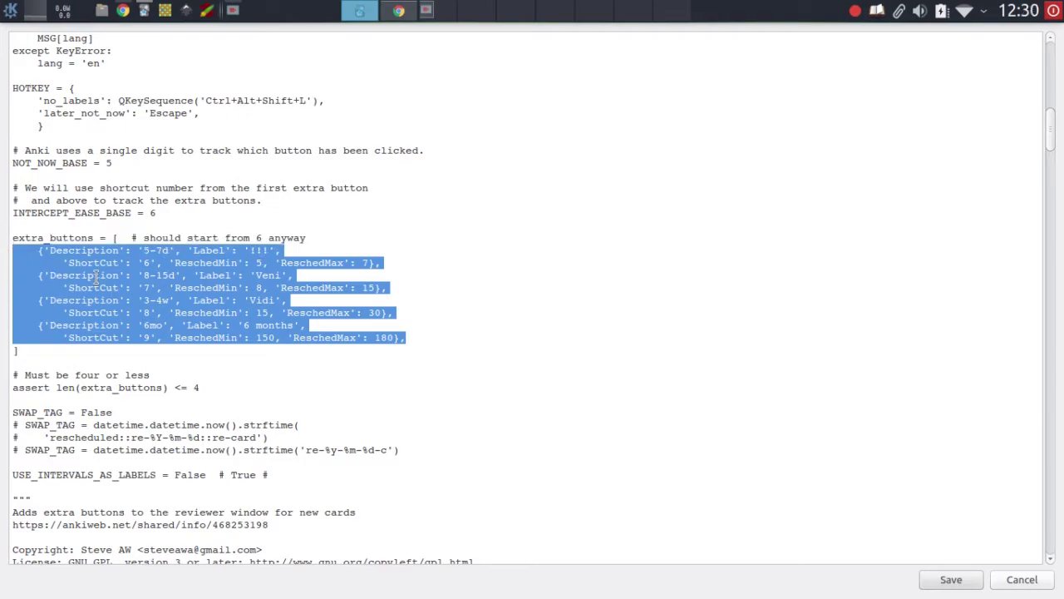
pyautogui.click(96, 277)
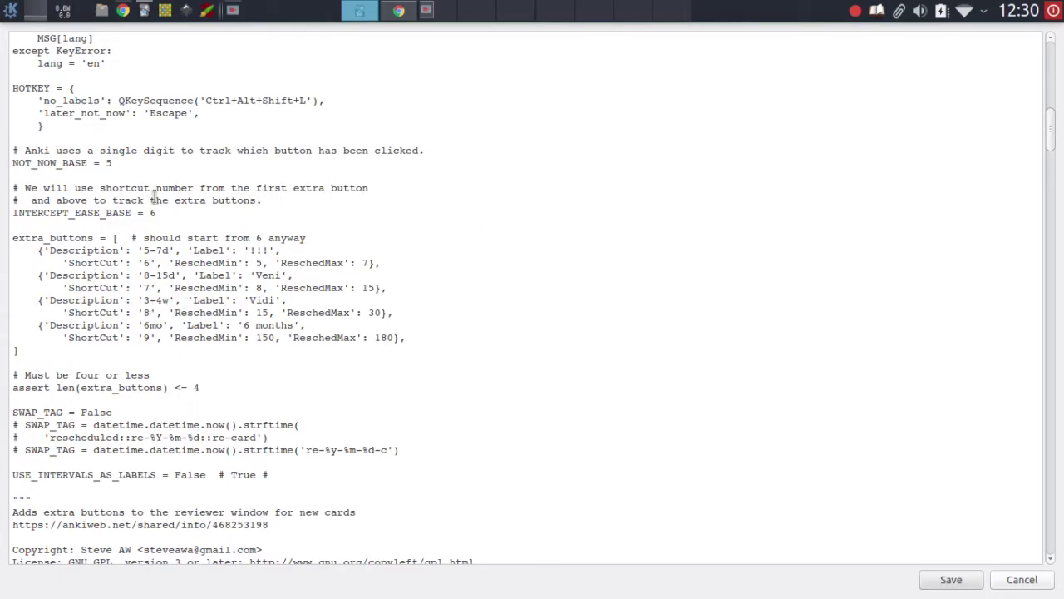
pyautogui.scroll(4, 125, 208)
pyautogui.scroll(-3, 226, 453)
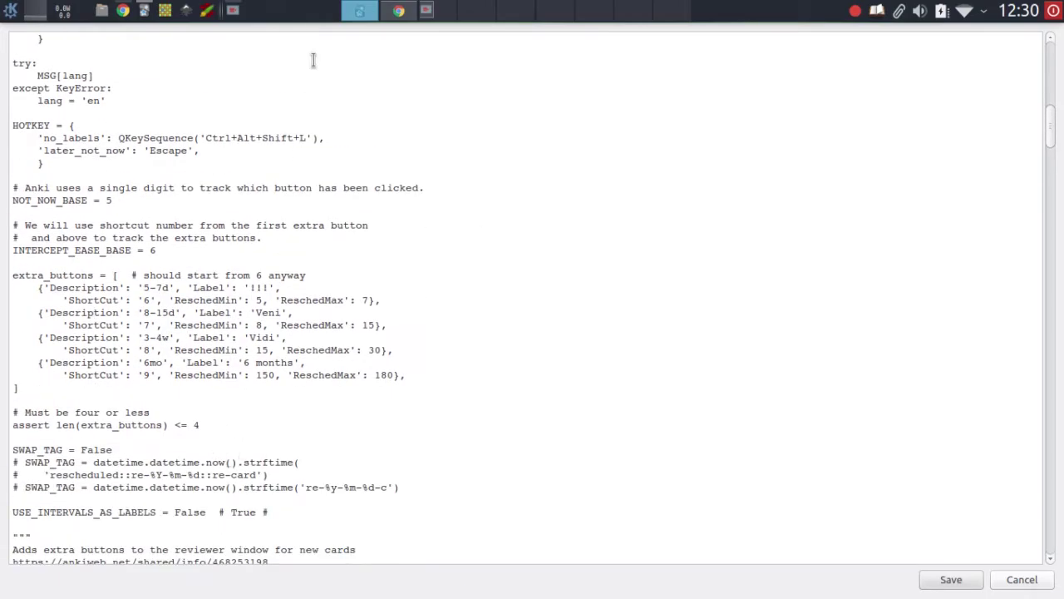
pyautogui.click(397, 9)
pyautogui.scroll(3, 440, 244)
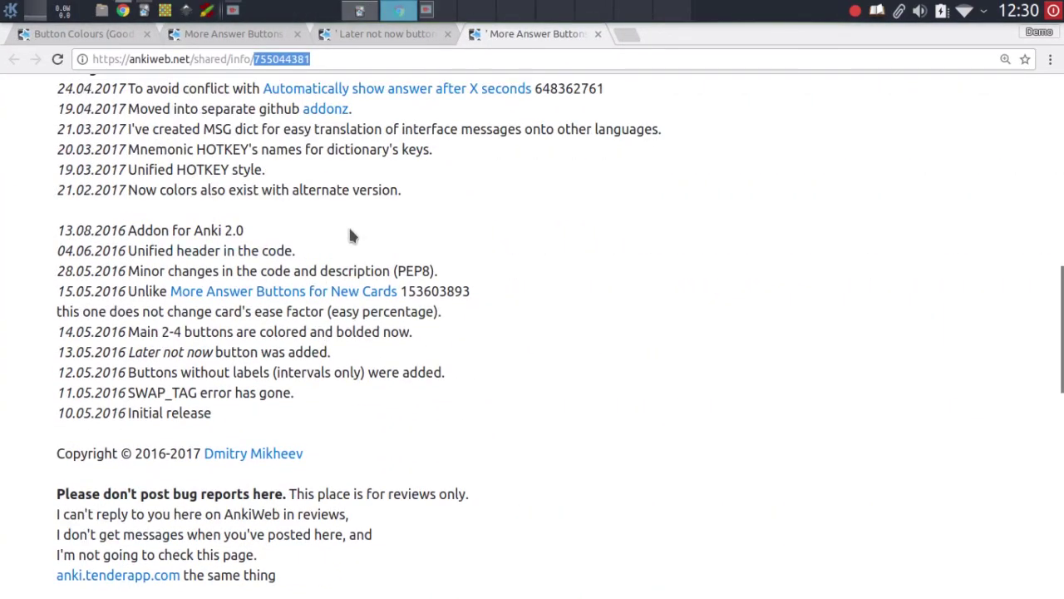
pyautogui.click(360, 10)
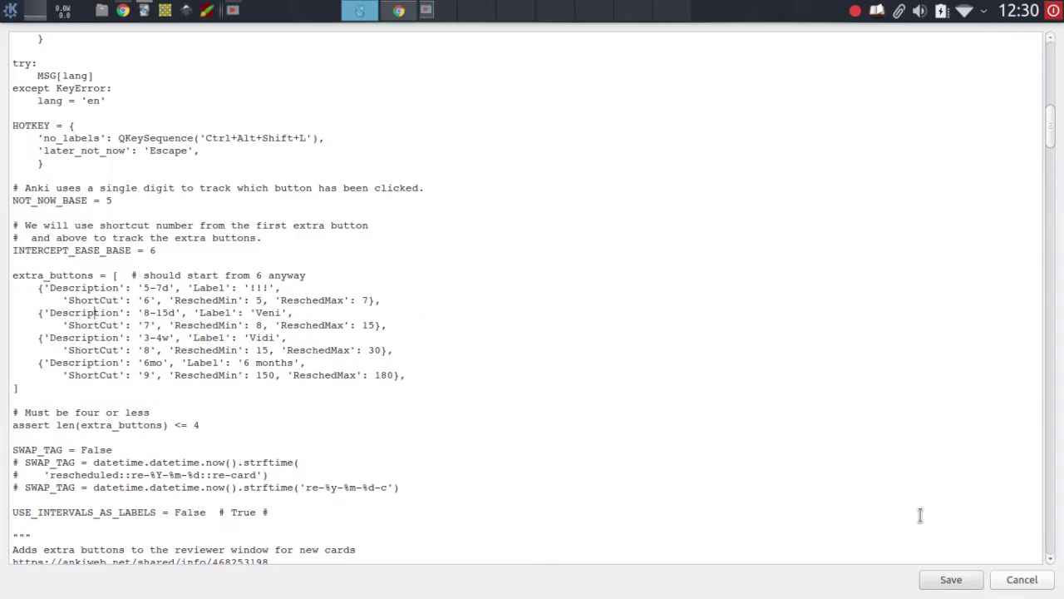
# Save the edited add-on, dismiss the message, and restart Anki from the desktop.
pyautogui.click(948, 587)
pyautogui.click(595, 336)
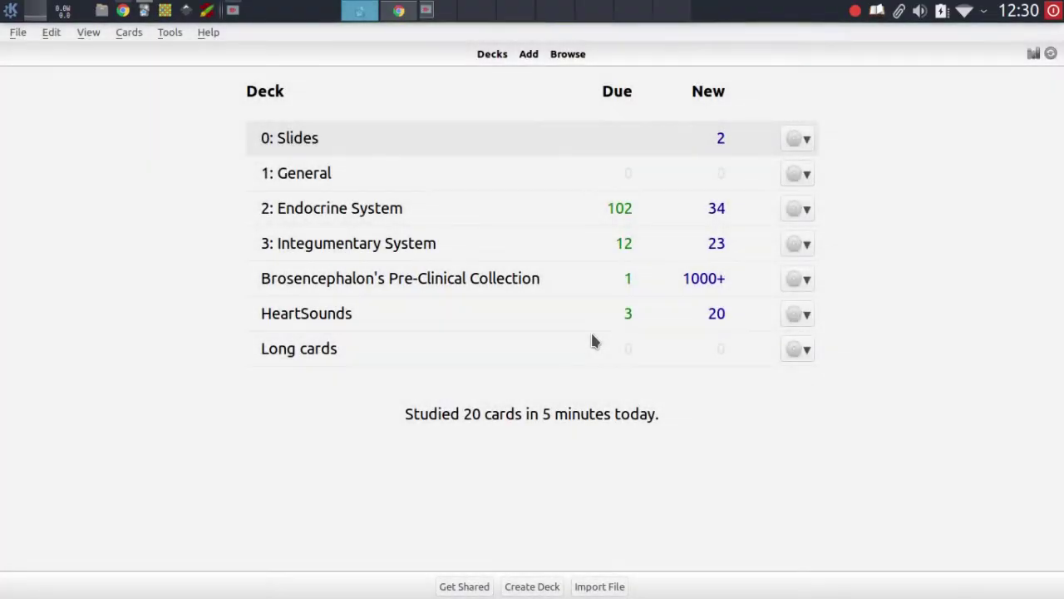
pyautogui.hotkey('alt', 'Tab')
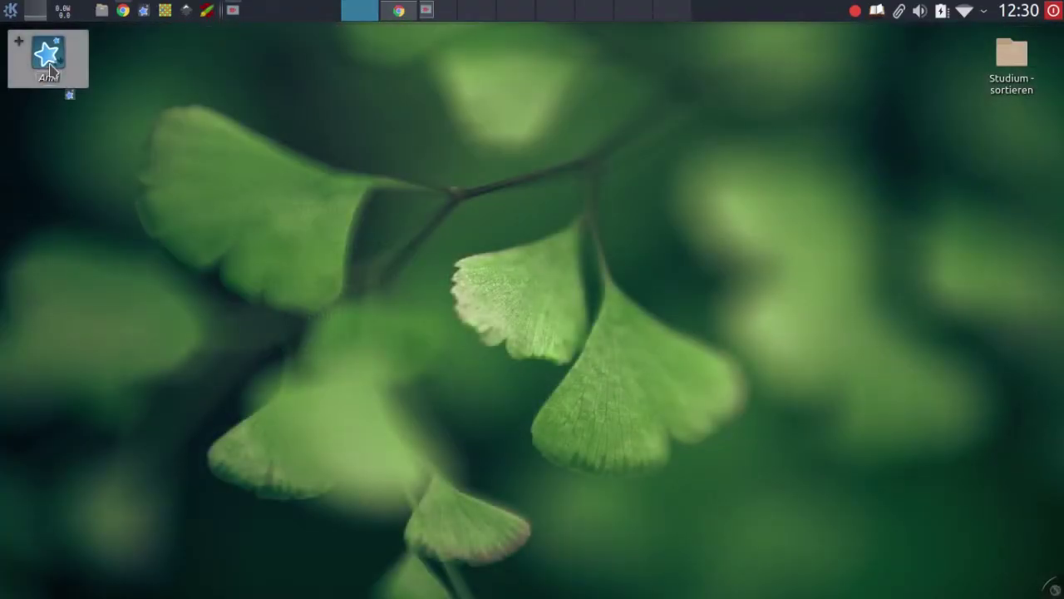
pyautogui.click(48, 72)
# Study the 0: Slides deck in a maximized window, reveal the answer to check the extra buttons, and return to the deck list.
pyautogui.press('s')
pyautogui.press('s')
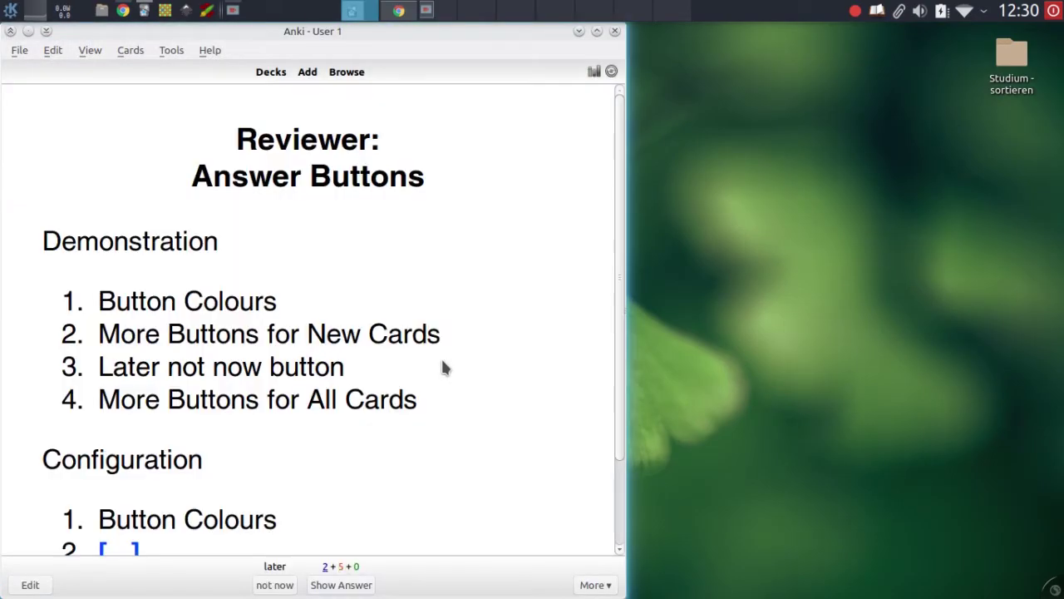
pyautogui.press('space')
pyautogui.press('super+Up')
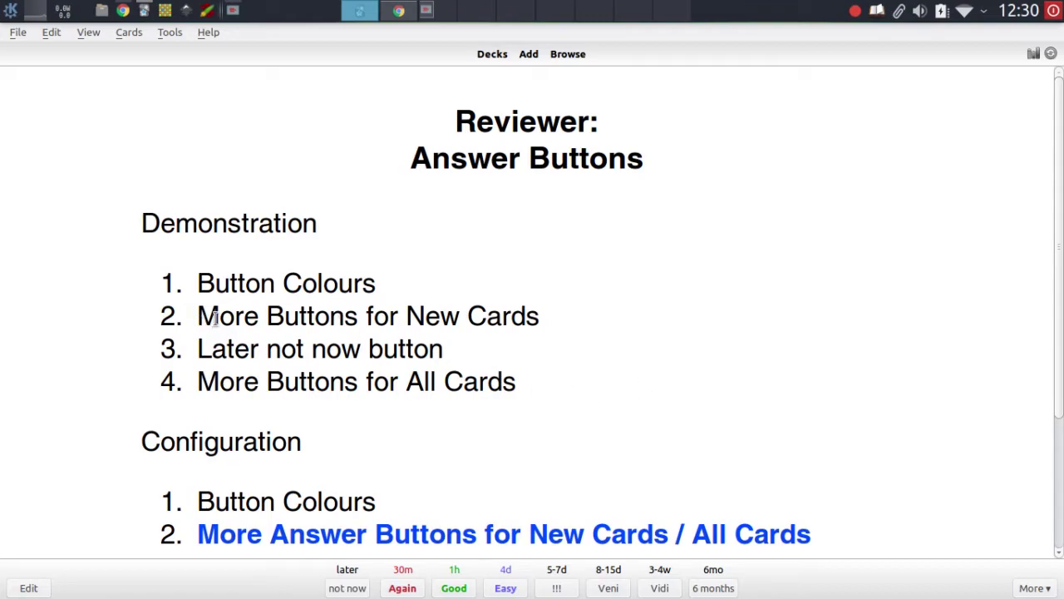
pyautogui.moveTo(219, 319); pyautogui.dragTo(522, 328)
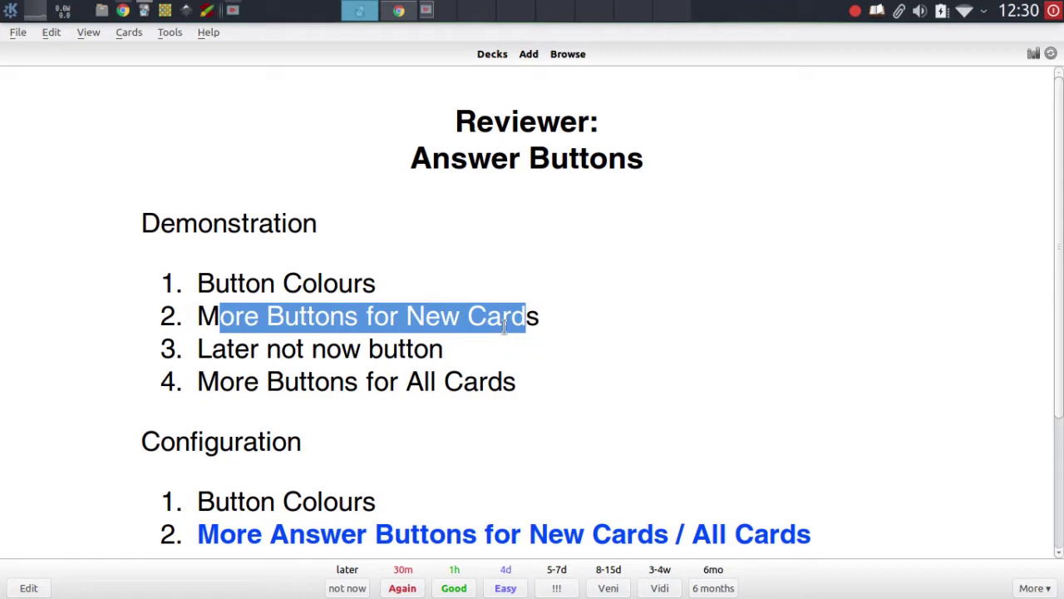
pyautogui.click(504, 329)
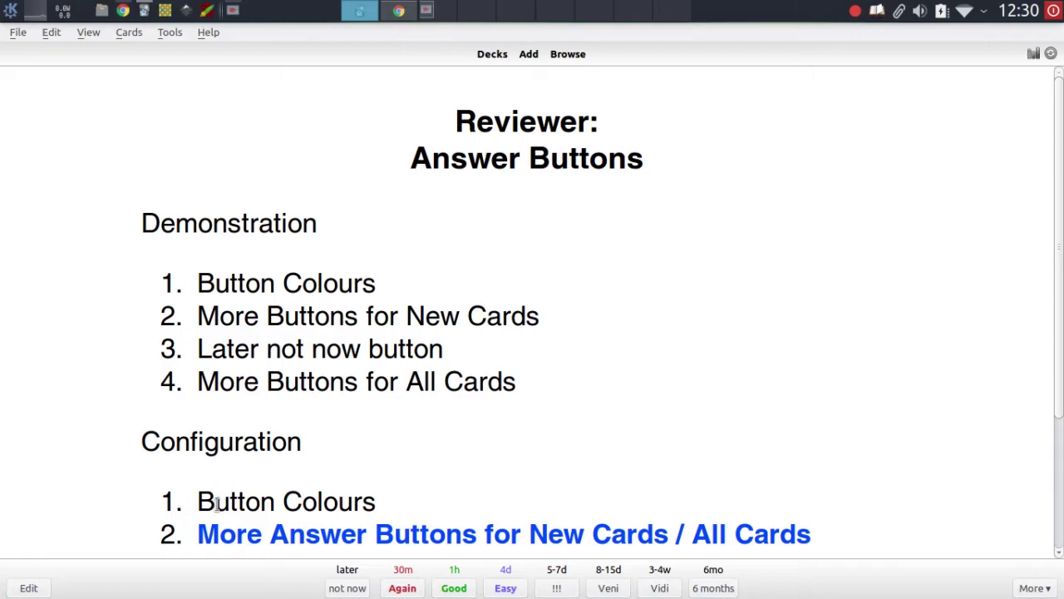
pyautogui.moveTo(198, 501); pyautogui.dragTo(364, 502)
pyautogui.click(358, 501)
pyautogui.press('d')
# Delete the _More_Answer_Buttons_for_ALL_Cards add-on and confirm the deletion.
pyautogui.click(171, 34)
pyautogui.moveTo(292, 148)
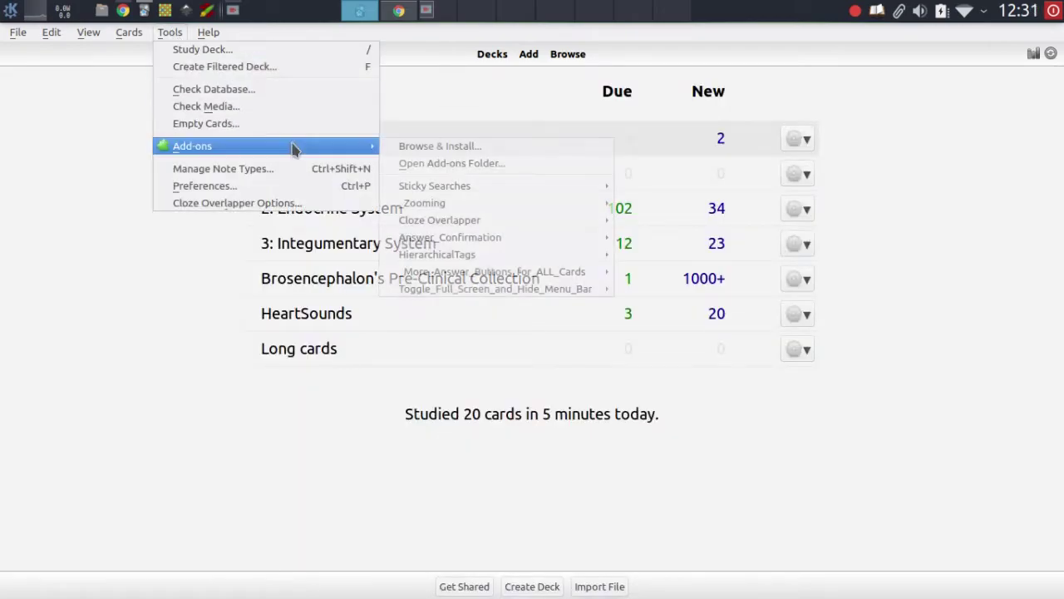
pyautogui.moveTo(511, 274)
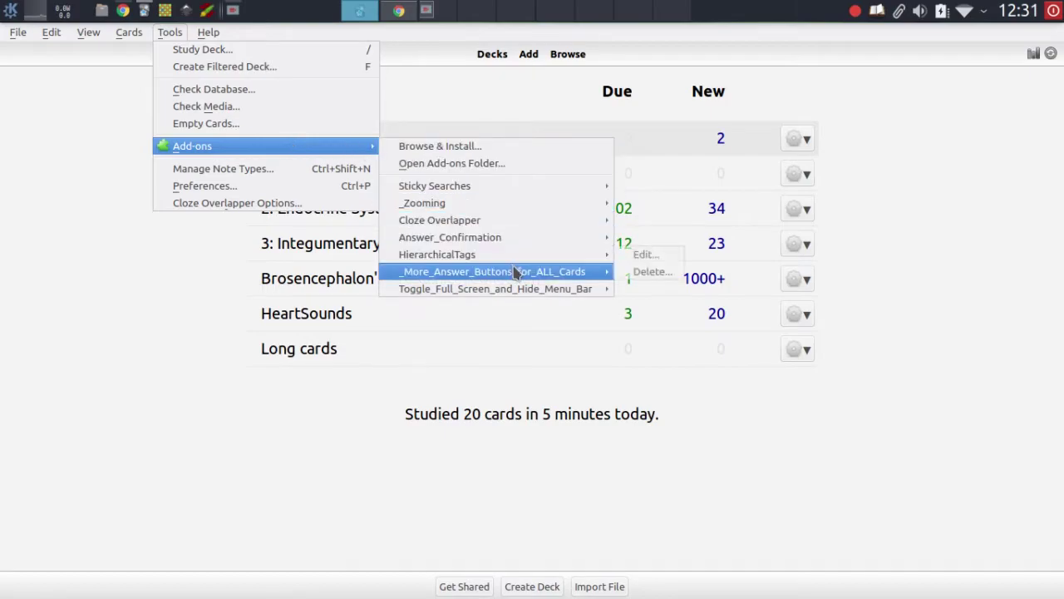
pyautogui.click(649, 291)
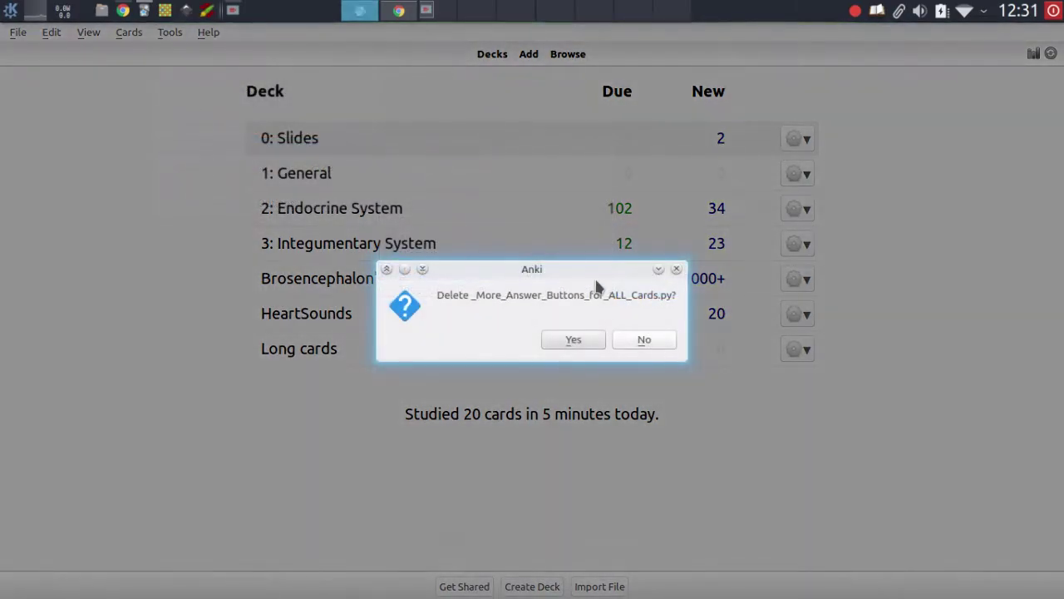
pyautogui.click(592, 341)
pyautogui.click(590, 340)
# Copy the add-on code from the Button Colours (Good, Again) page in the browser and switch back to Anki.
pyautogui.click(399, 10)
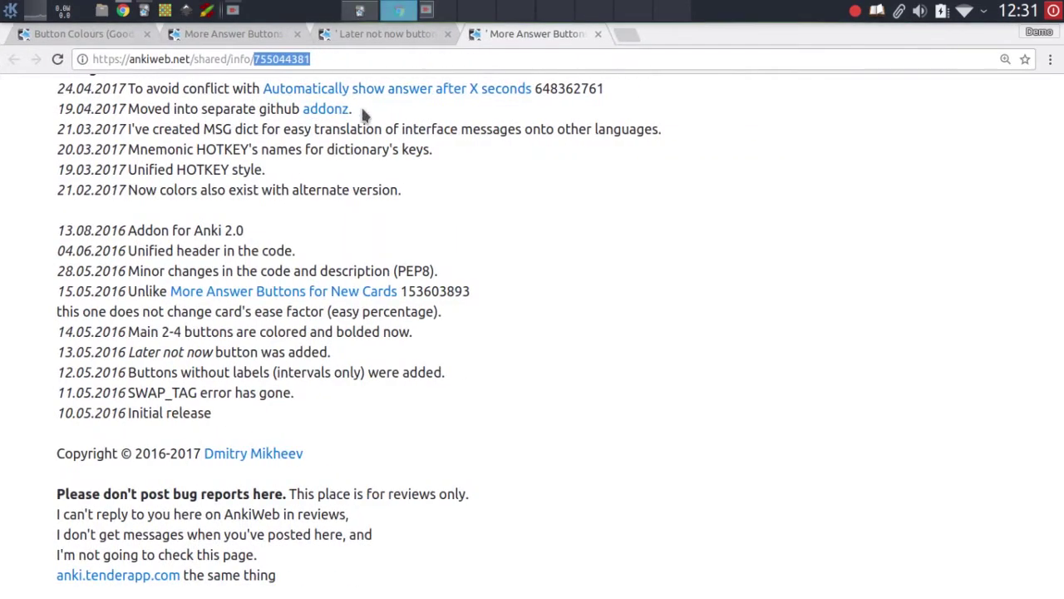
pyautogui.click(112, 35)
pyautogui.doubleClick(309, 59)
pyautogui.hotkey('ctrl', 'c')
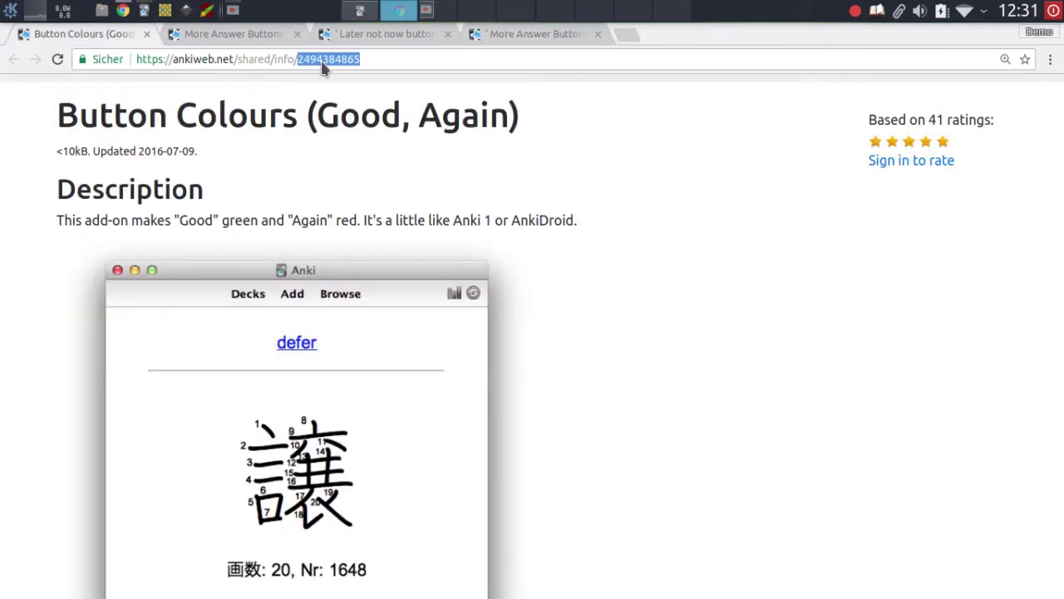
pyautogui.click(359, 10)
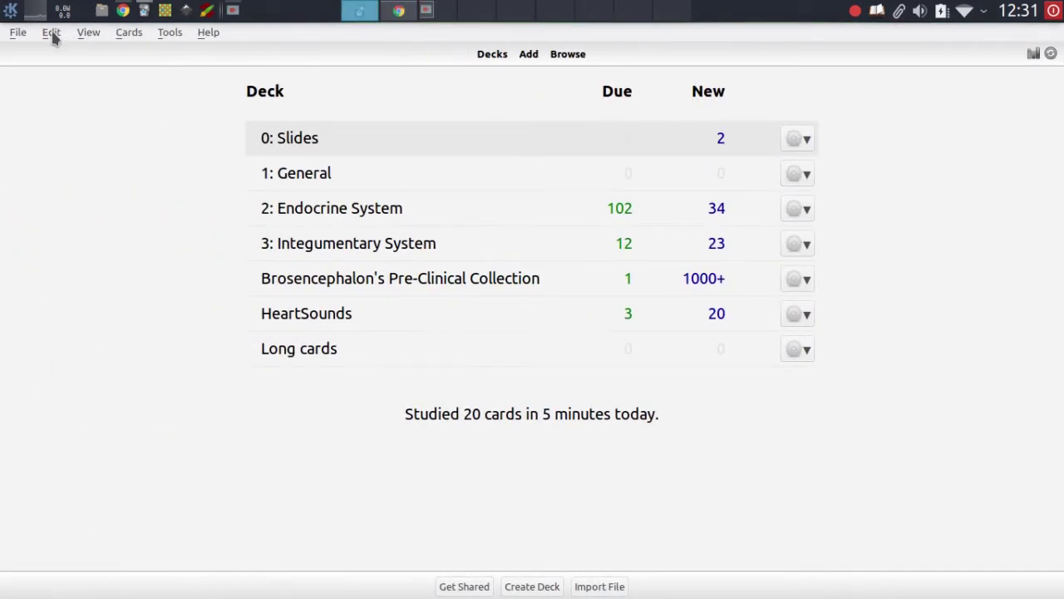
pyautogui.click(51, 34)
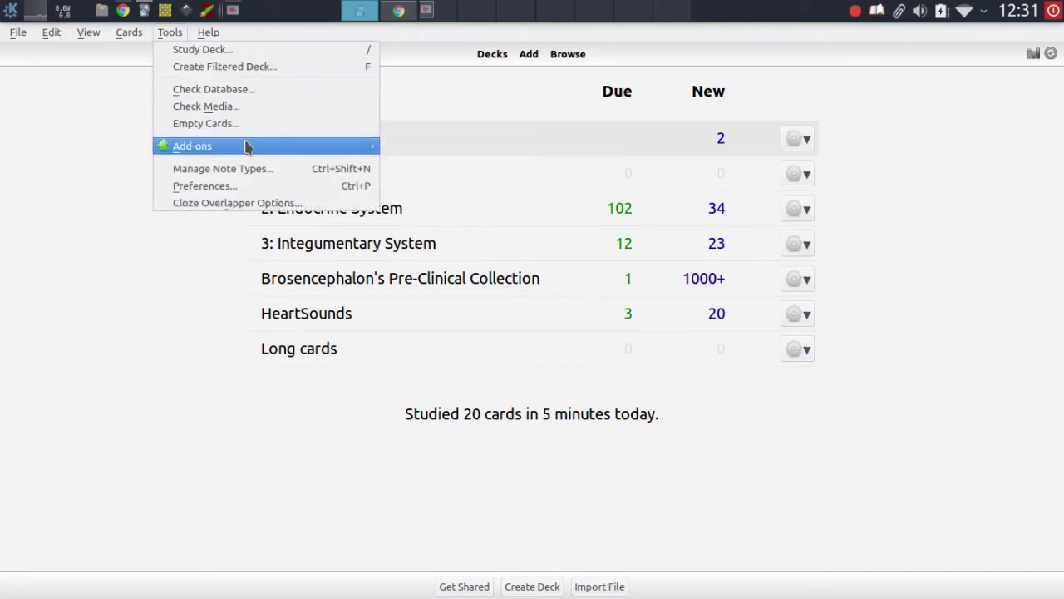
pyautogui.moveTo(337, 148)
pyautogui.click(405, 146)
pyautogui.hotkey('ctrl', 'v')
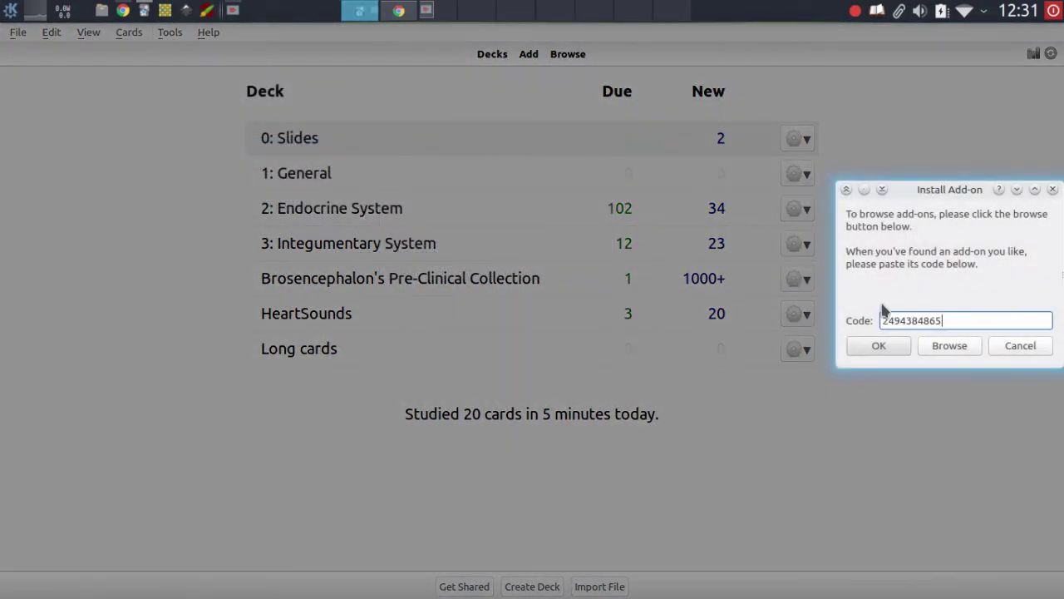
pyautogui.click(879, 345)
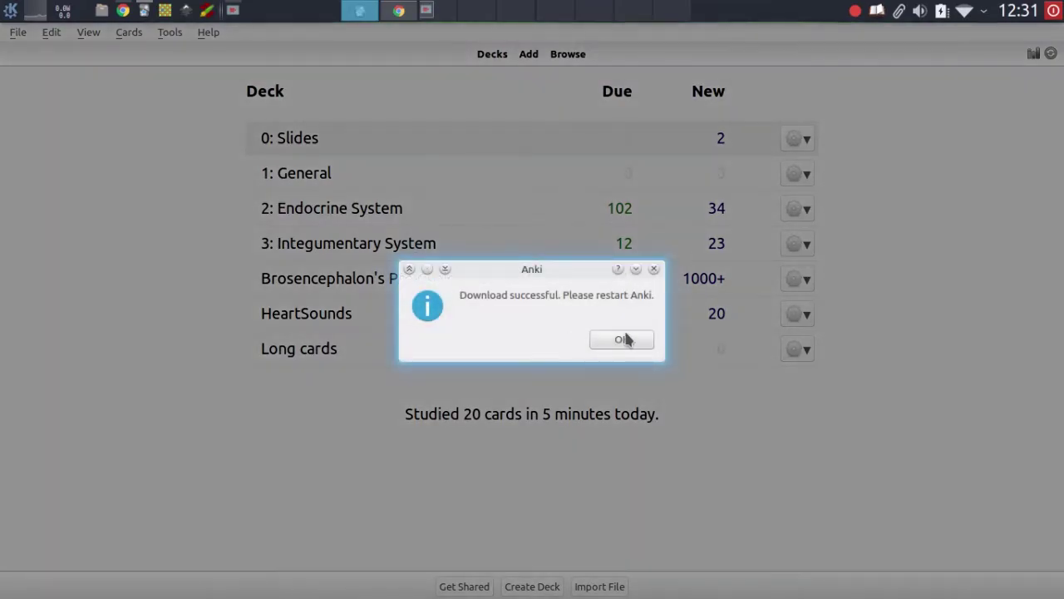
pyautogui.click(626, 340)
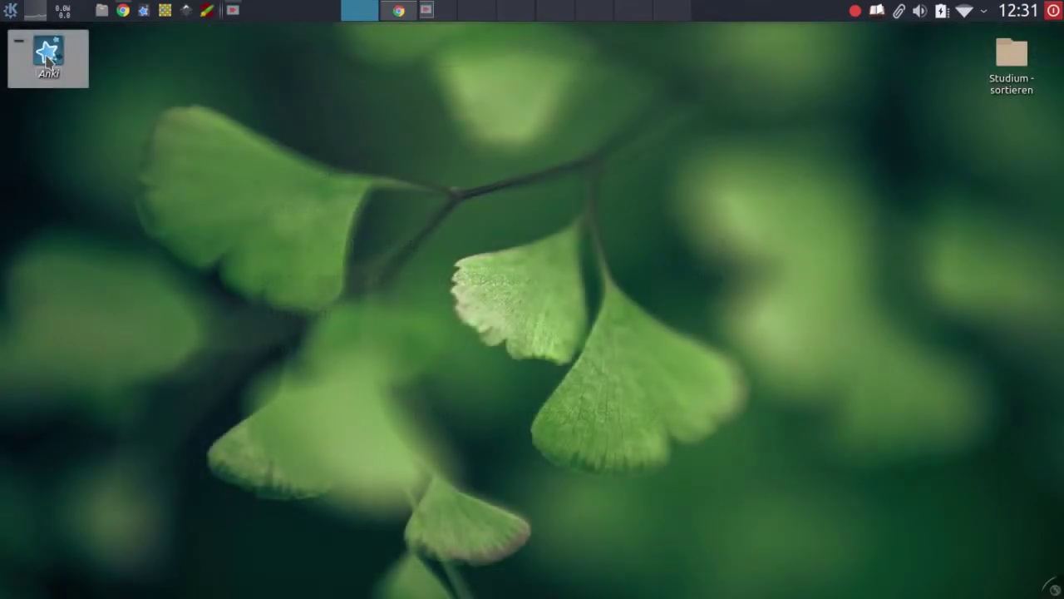
pyautogui.click(49, 62)
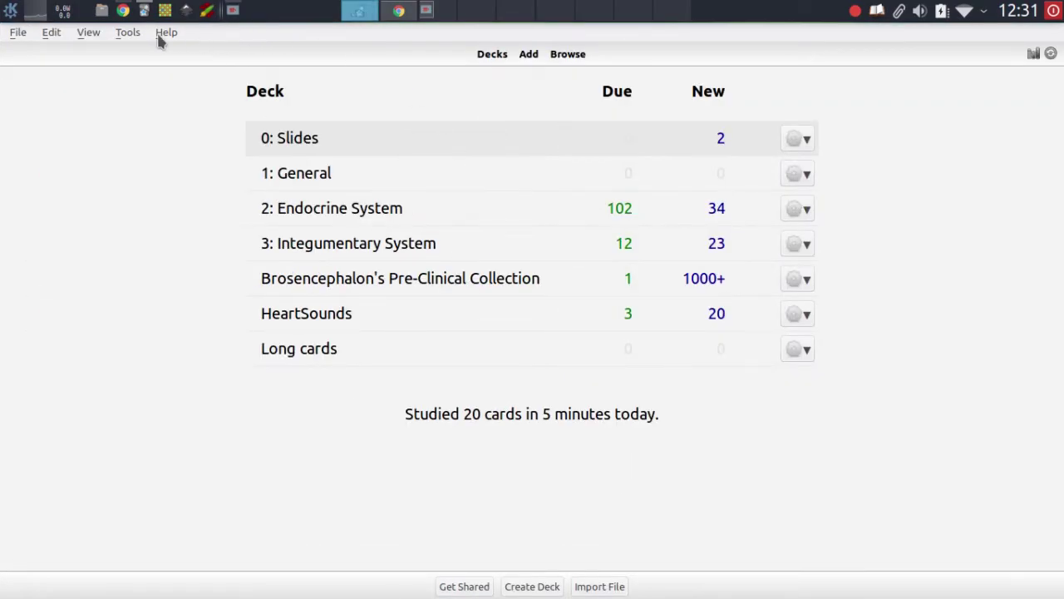
# Open the Button_Colours_Good_Again add-on's source for editing in a maximized editor window.
pyautogui.click(127, 33)
pyautogui.moveTo(183, 148)
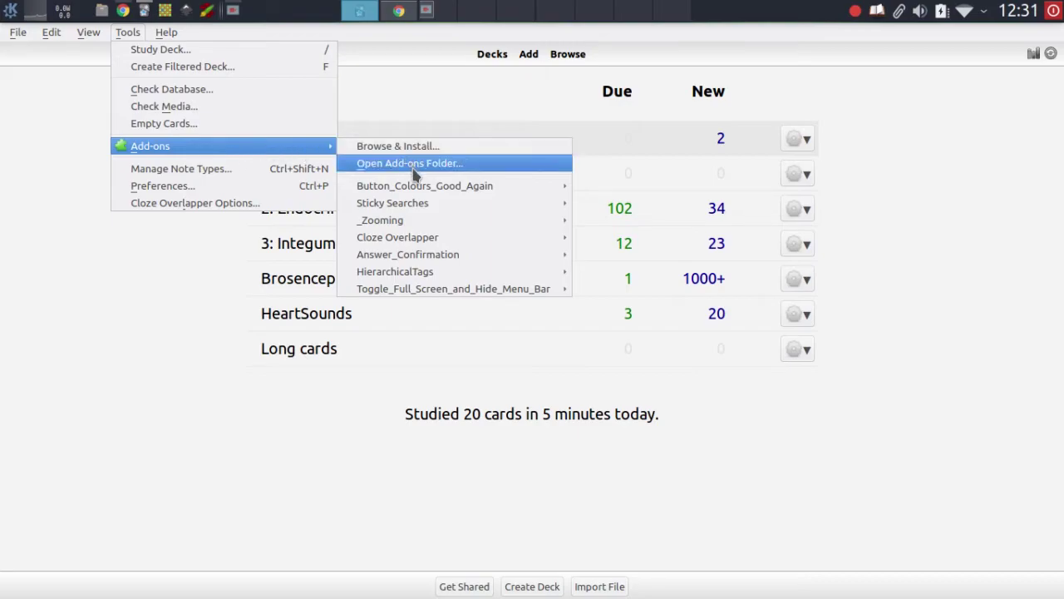
pyautogui.moveTo(487, 255)
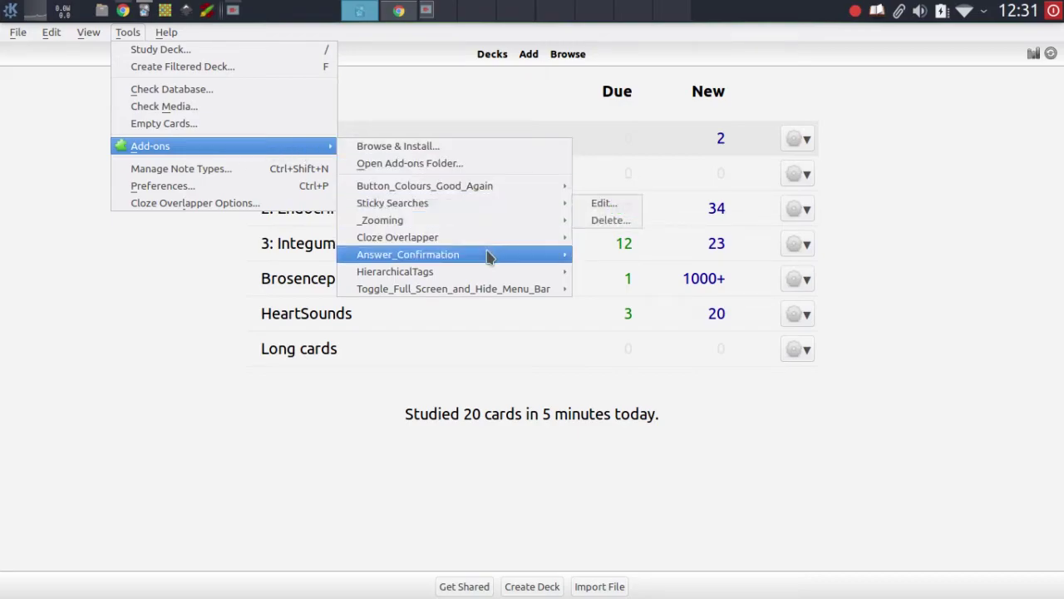
pyautogui.moveTo(518, 188)
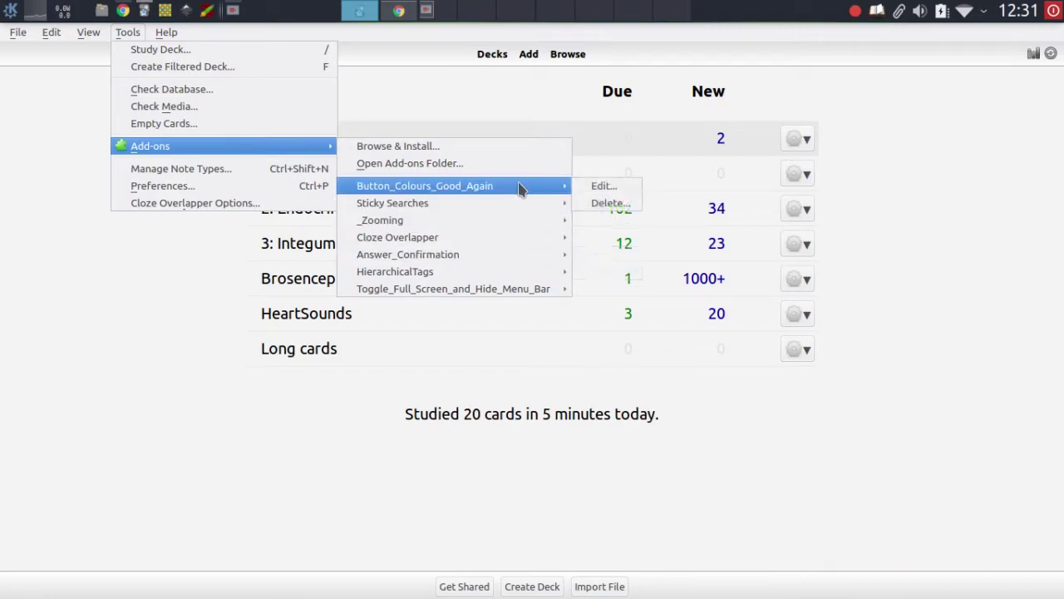
pyautogui.click(598, 186)
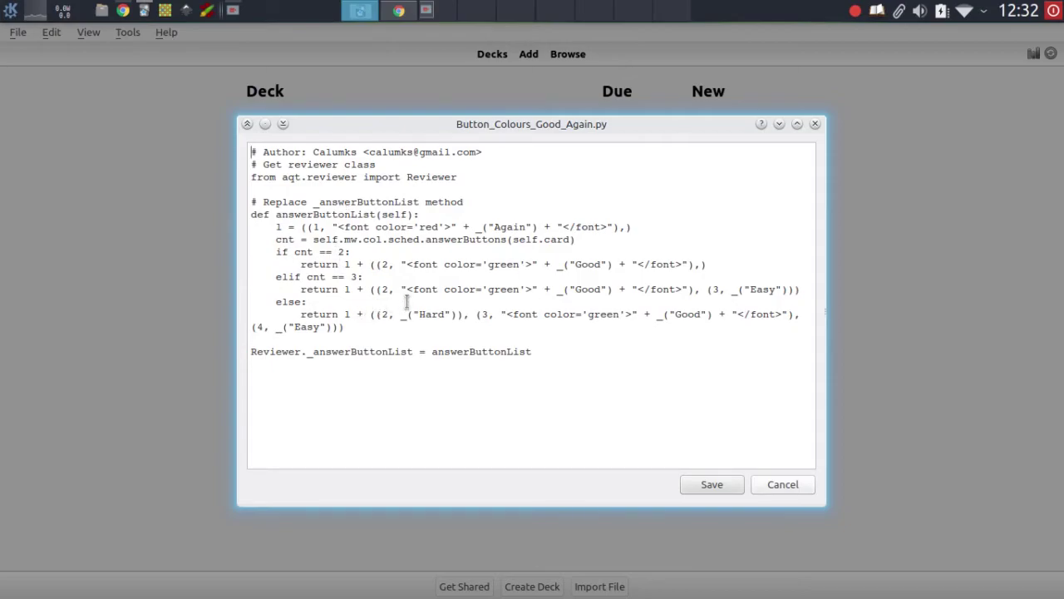
pyautogui.doubleClick(441, 125)
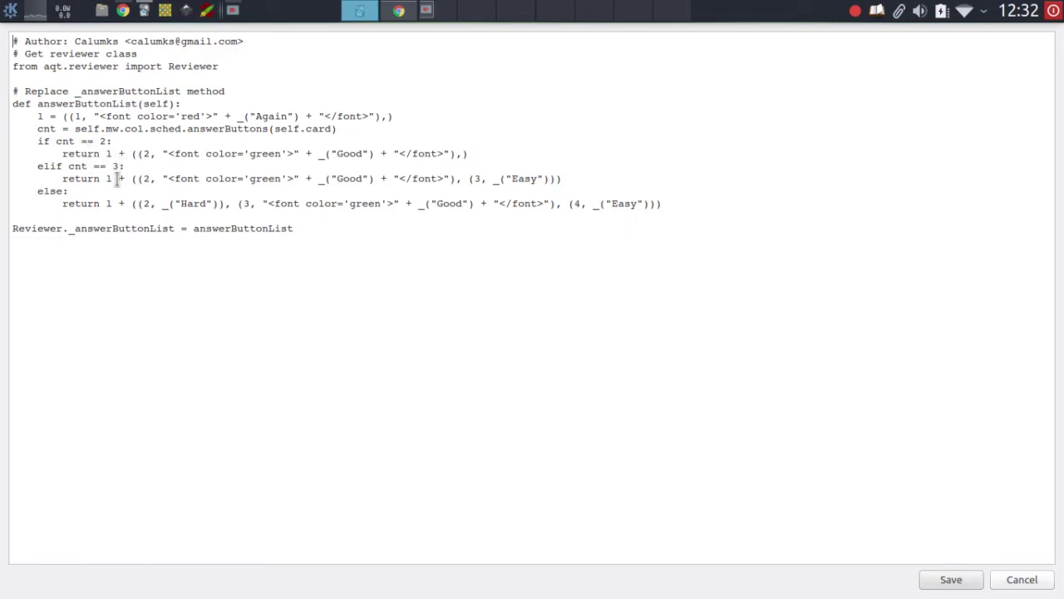
# Examine how answerButtonList builds the button list in the two-button, three-button and else branches.
pyautogui.moveTo(37, 142); pyautogui.dragTo(119, 143)
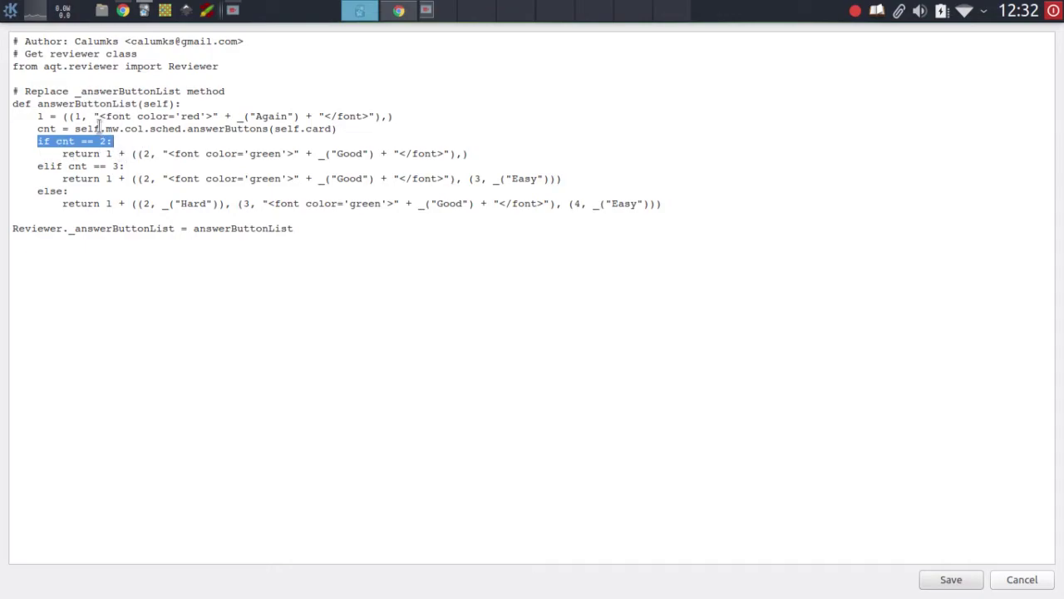
pyautogui.click(104, 142)
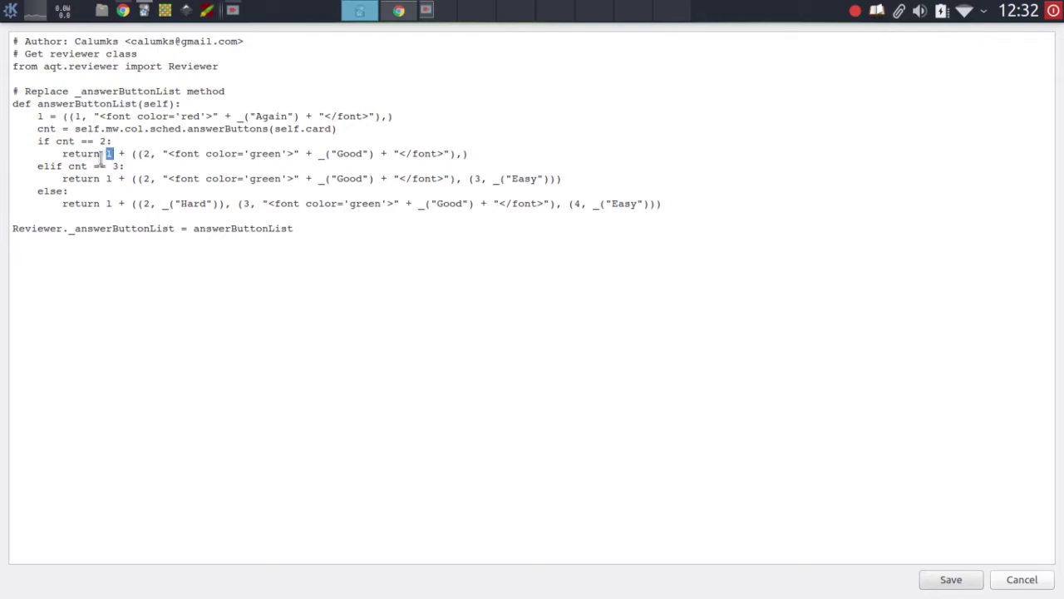
pyautogui.doubleClick(107, 154)
pyautogui.moveTo(38, 117); pyautogui.dragTo(377, 118)
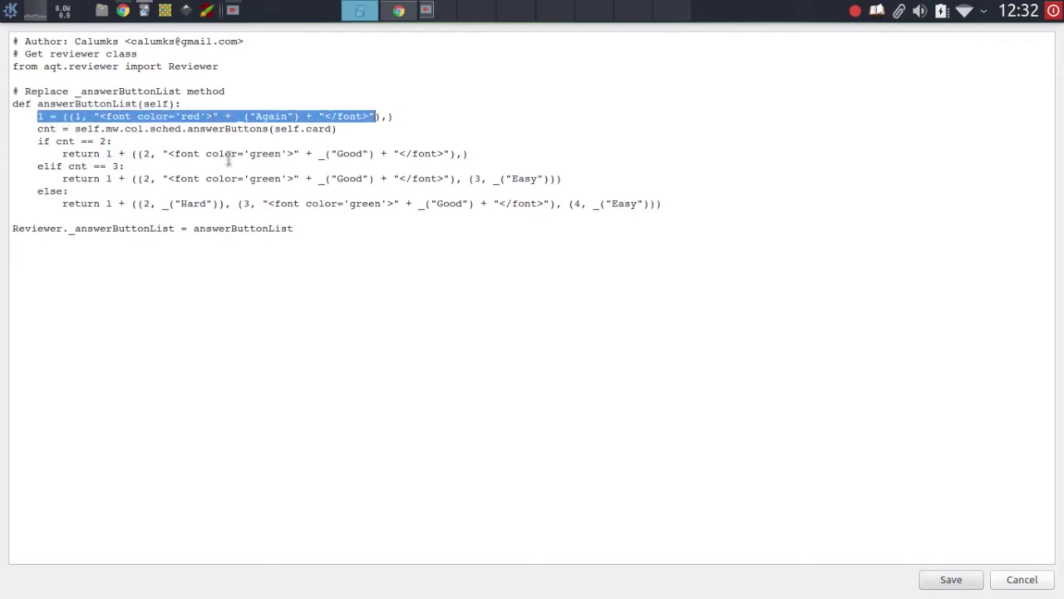
pyautogui.click(112, 162)
pyautogui.moveTo(132, 153); pyautogui.dragTo(470, 152)
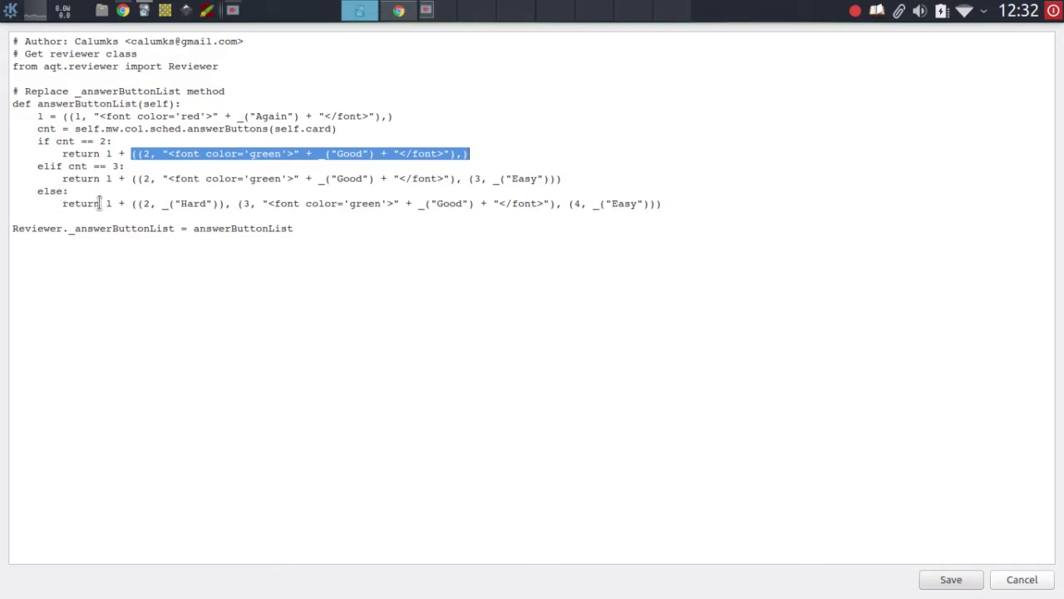
pyautogui.moveTo(113, 203); pyautogui.dragTo(63, 207)
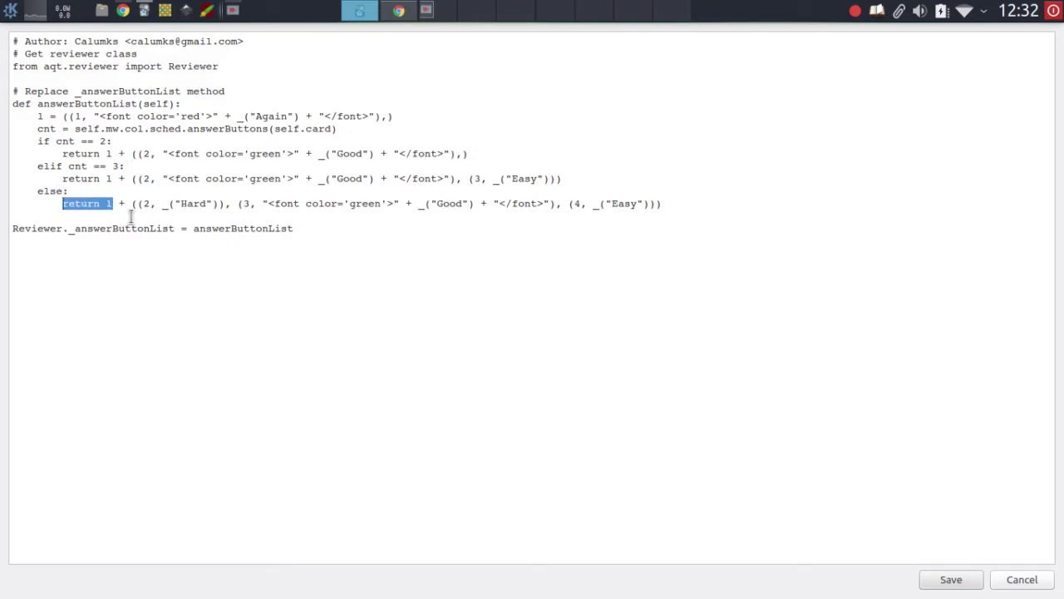
pyautogui.moveTo(241, 204); pyautogui.dragTo(680, 204)
pyautogui.click(482, 212)
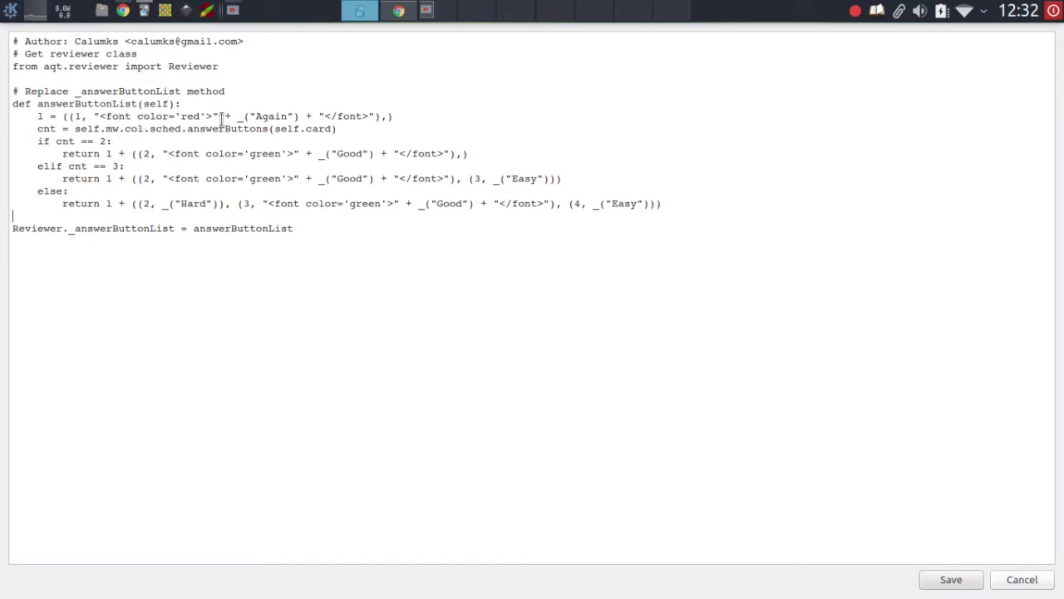
# Examine the font color tags around the Again label and around the Good label in each branch.
pyautogui.moveTo(219, 117); pyautogui.dragTo(94, 117)
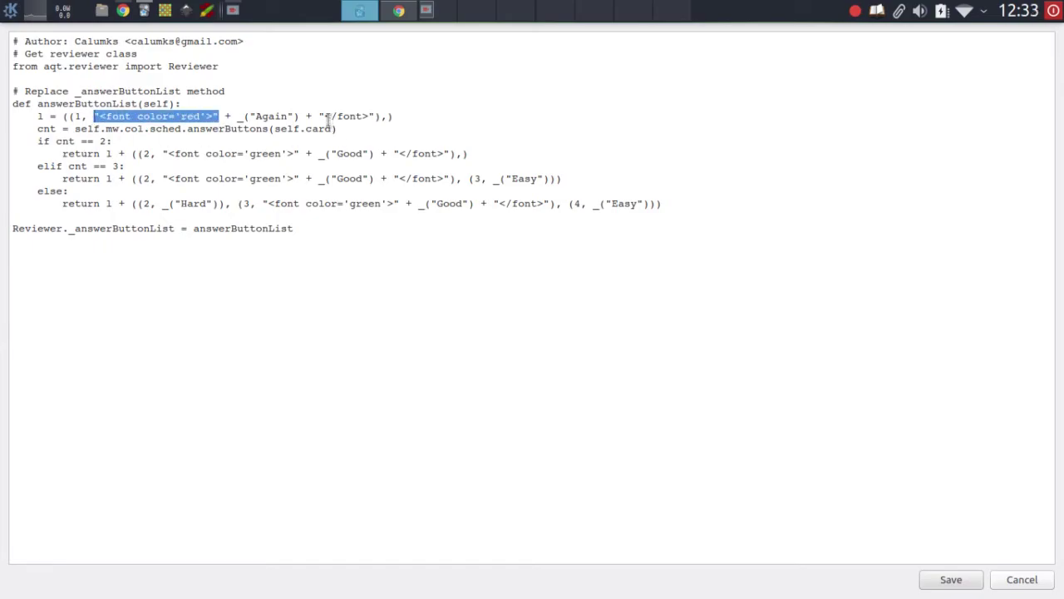
pyautogui.moveTo(319, 116); pyautogui.dragTo(378, 118)
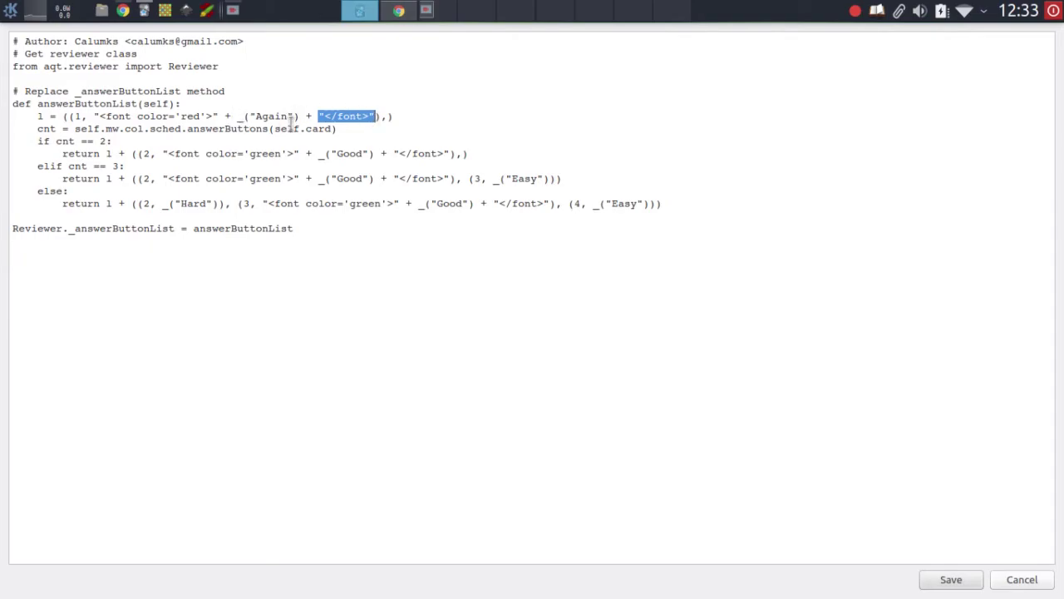
pyautogui.moveTo(298, 117); pyautogui.dragTo(238, 116)
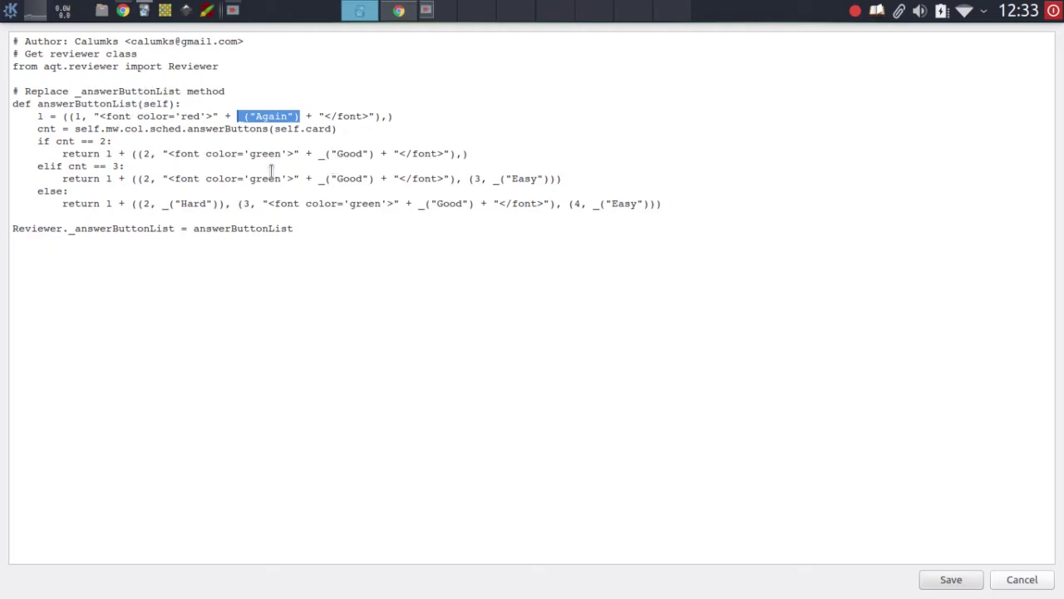
pyautogui.moveTo(161, 153); pyautogui.dragTo(457, 153)
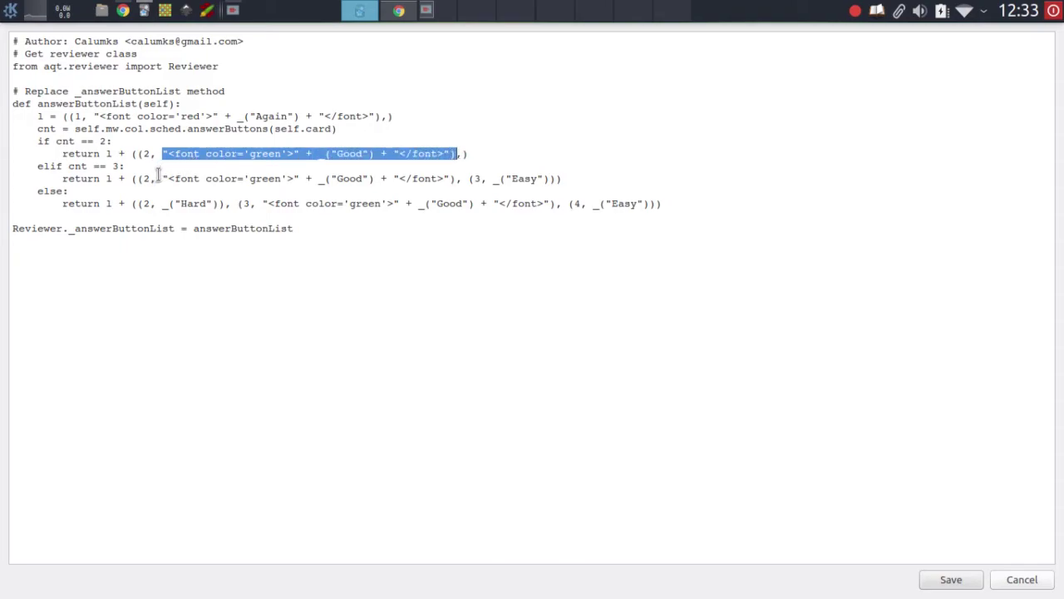
pyautogui.moveTo(162, 178); pyautogui.dragTo(462, 178)
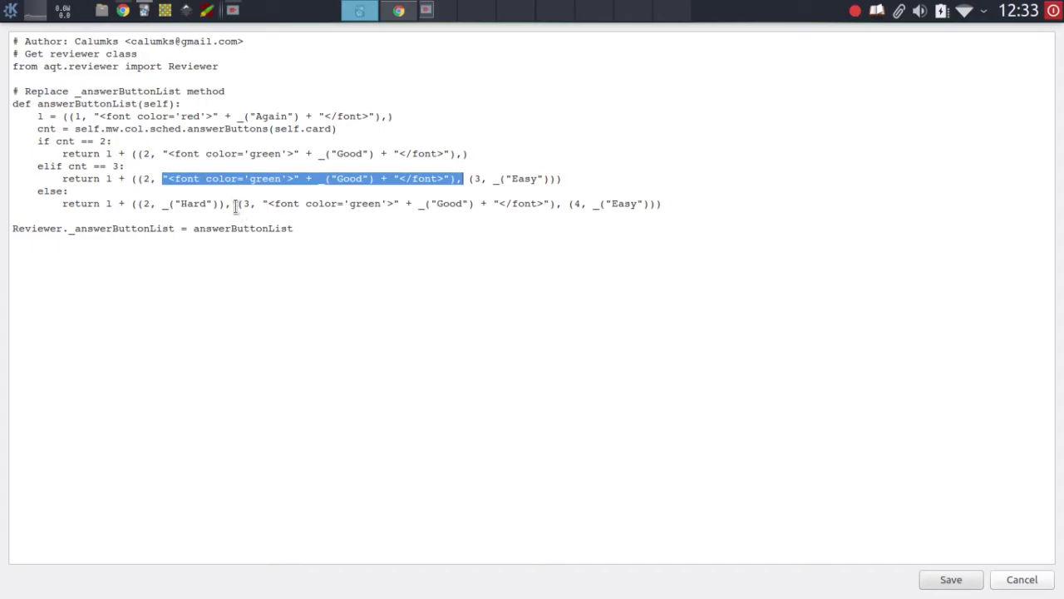
pyautogui.moveTo(238, 204); pyautogui.dragTo(551, 204)
pyautogui.click(473, 213)
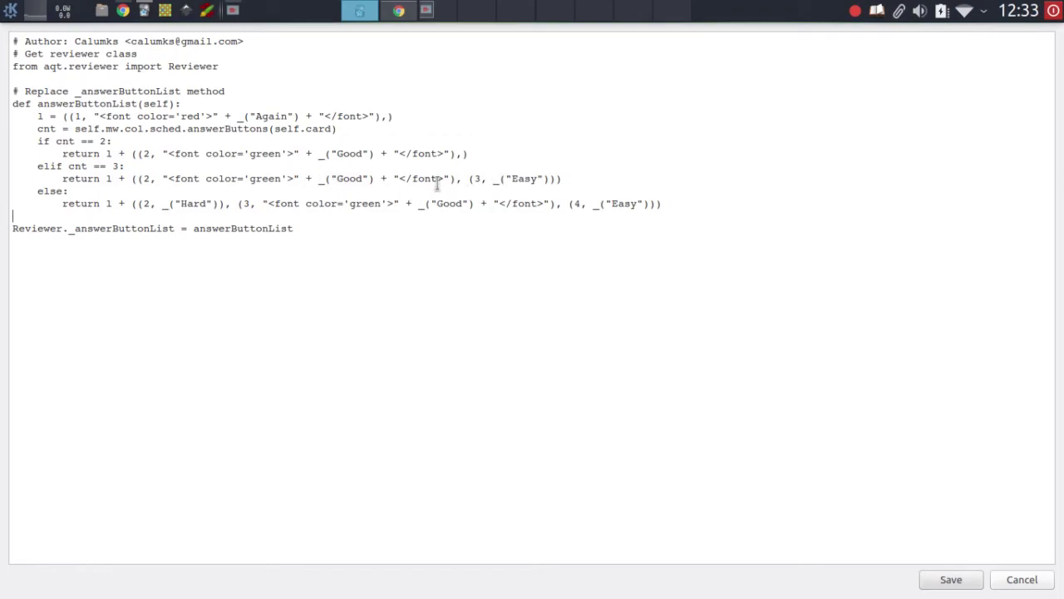
# Wrap the Easy label in the cnt == 3 branch with the opening and closing green font tags copied from its Good label.
pyautogui.moveTo(314, 178); pyautogui.dragTo(162, 177)
pyautogui.hotkey('ctrl', 'c')
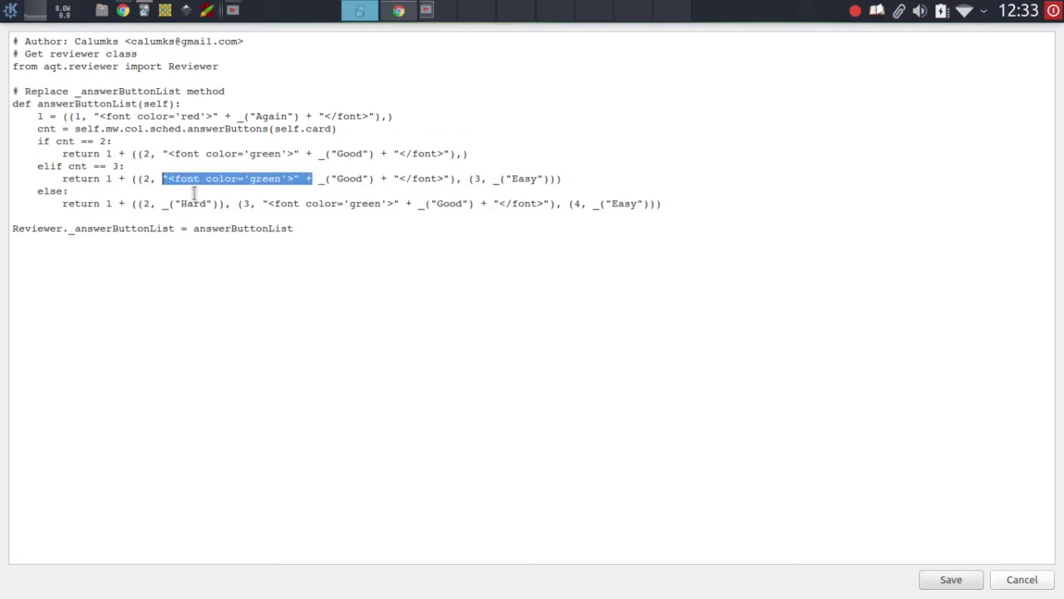
pyautogui.click(499, 178)
pyautogui.hotkey('ctrl', 'v')
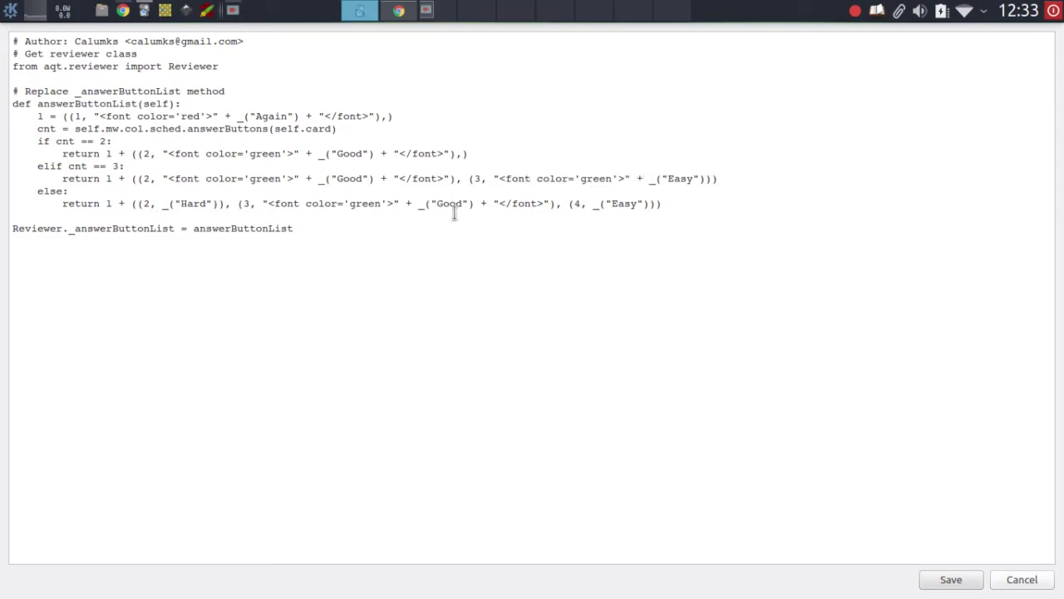
pyautogui.moveTo(379, 178); pyautogui.dragTo(449, 181)
pyautogui.hotkey('ctrl', 'c')
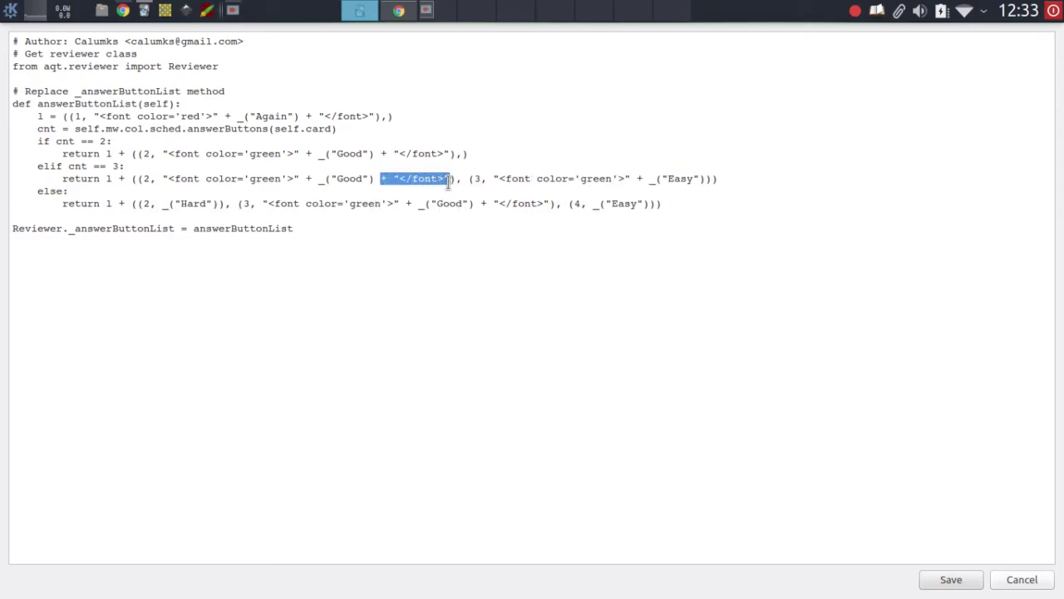
pyautogui.click(704, 179)
pyautogui.hotkey('ctrl', 'v')
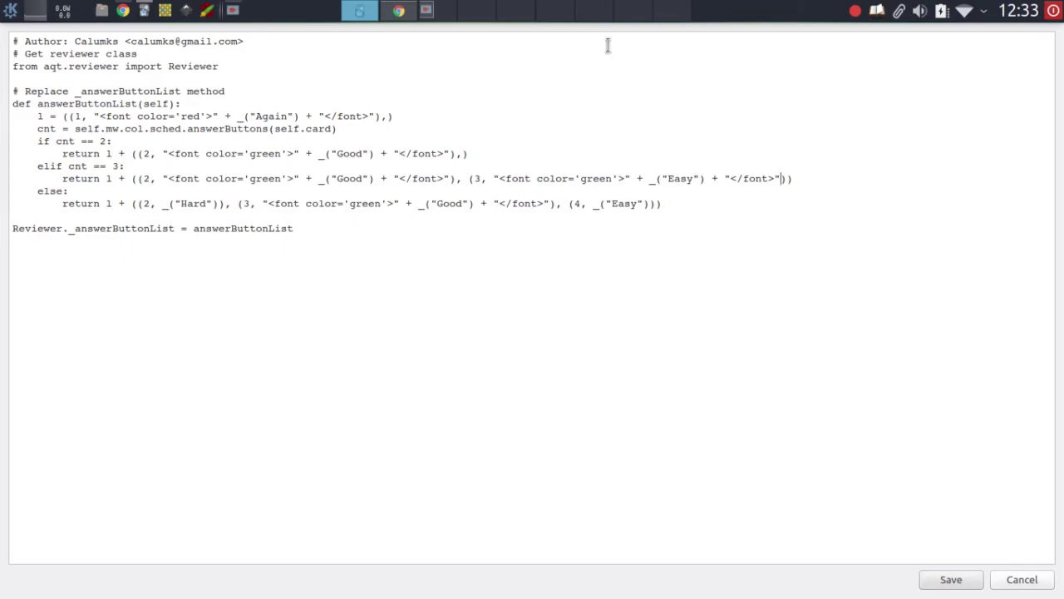
# Check the plus signs joining the Easy label to its tags and set that label's font color to blue.
pyautogui.doubleClick(638, 178)
pyautogui.doubleClick(713, 179)
pyautogui.doubleClick(597, 178)
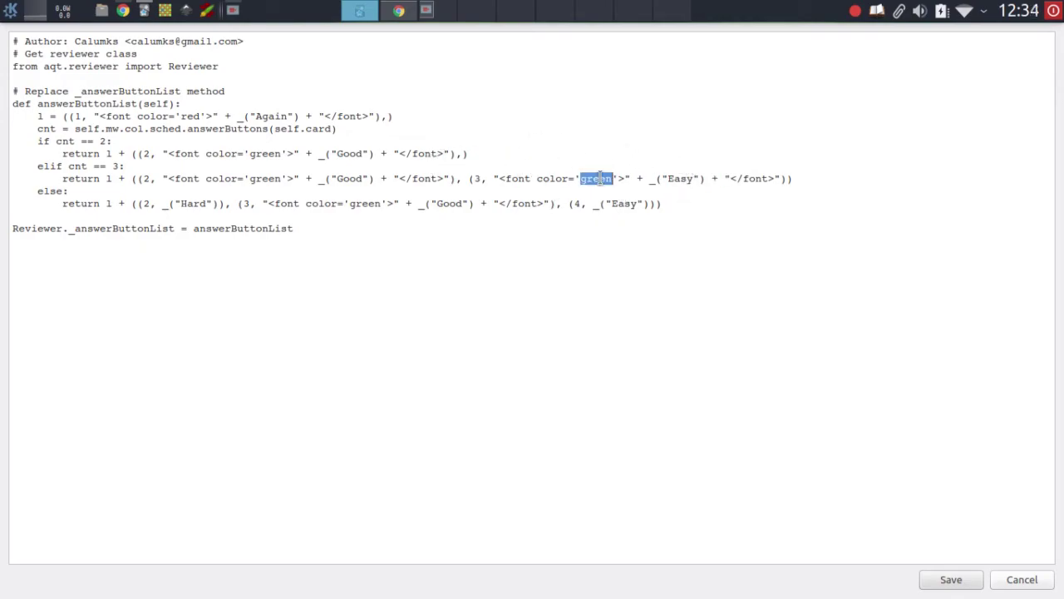
pyautogui.write('blue')
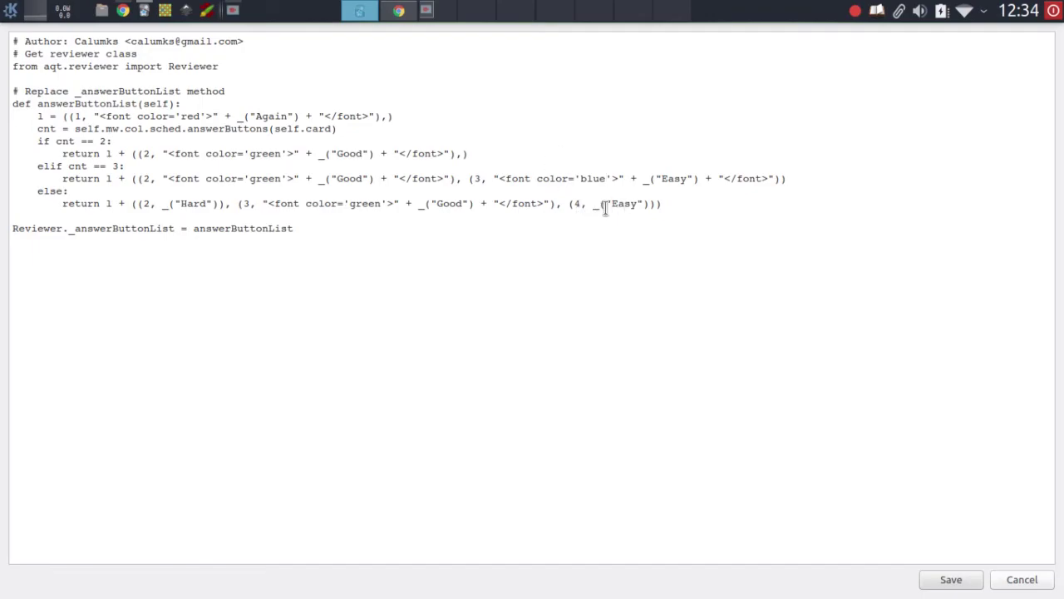
# Wrap the Easy label in the else branch with the blue font tags copied from the cnt == 3 branch.
pyautogui.moveTo(593, 204); pyautogui.dragTo(645, 204)
pyautogui.click(645, 204)
pyautogui.moveTo(493, 178); pyautogui.dragTo(638, 183)
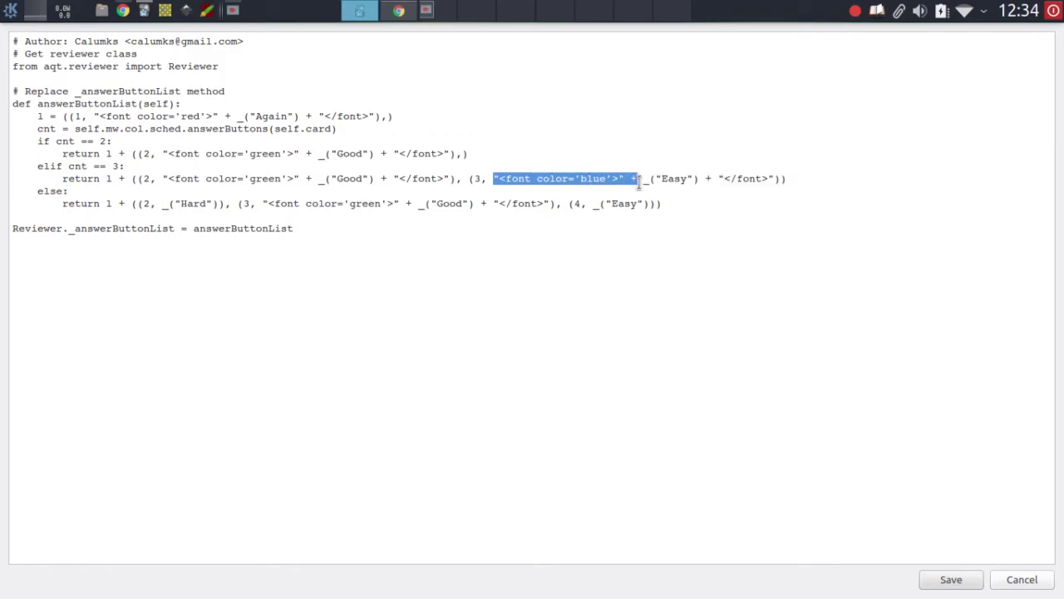
pyautogui.hotkey('ctrl', 'c')
pyautogui.click(592, 206)
pyautogui.hotkey('ctrl', 'v')
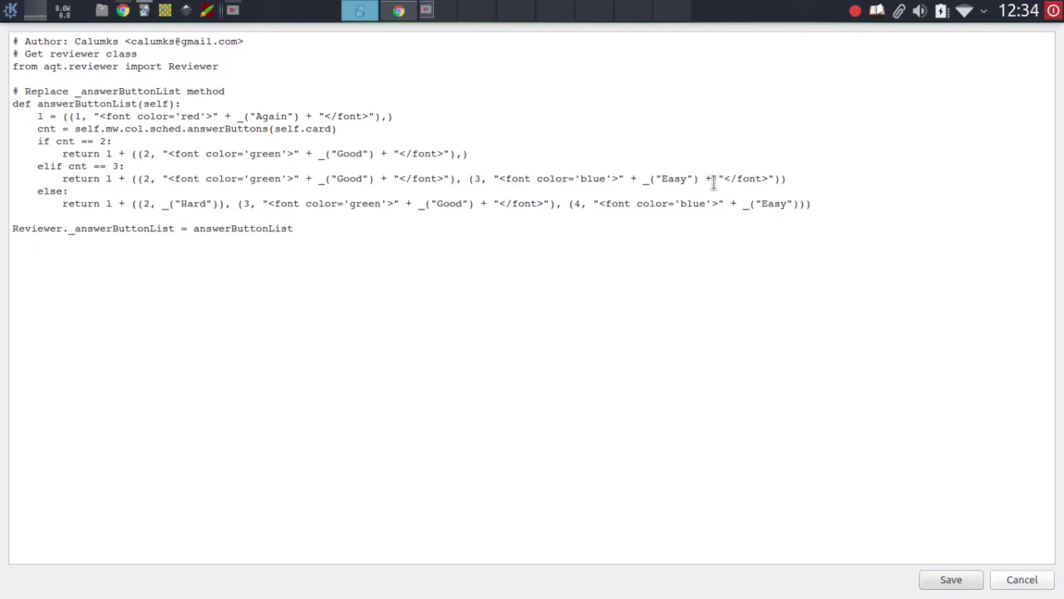
pyautogui.moveTo(705, 178); pyautogui.dragTo(783, 179)
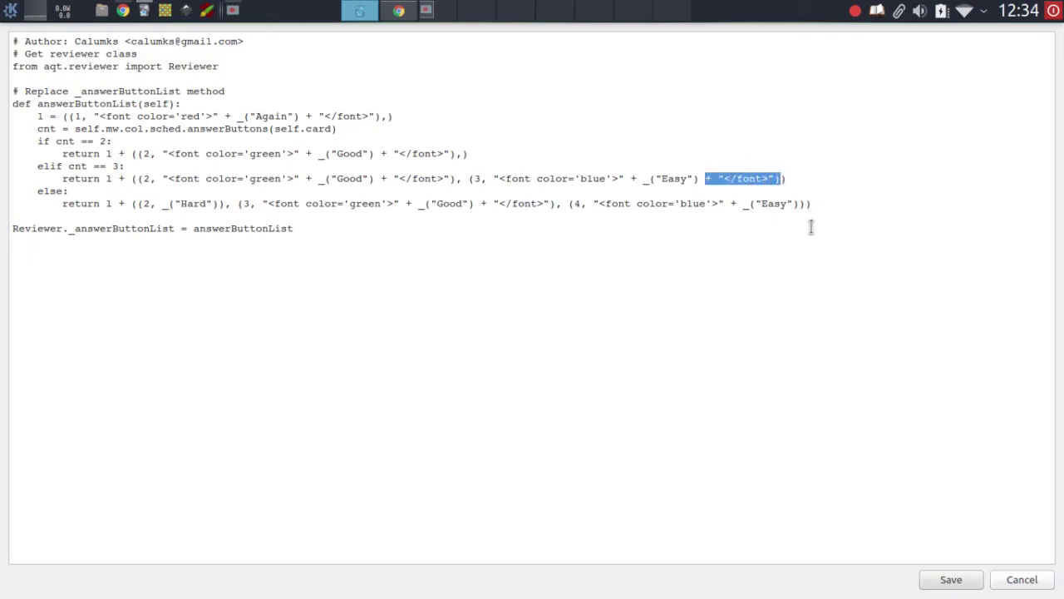
pyautogui.click(799, 204)
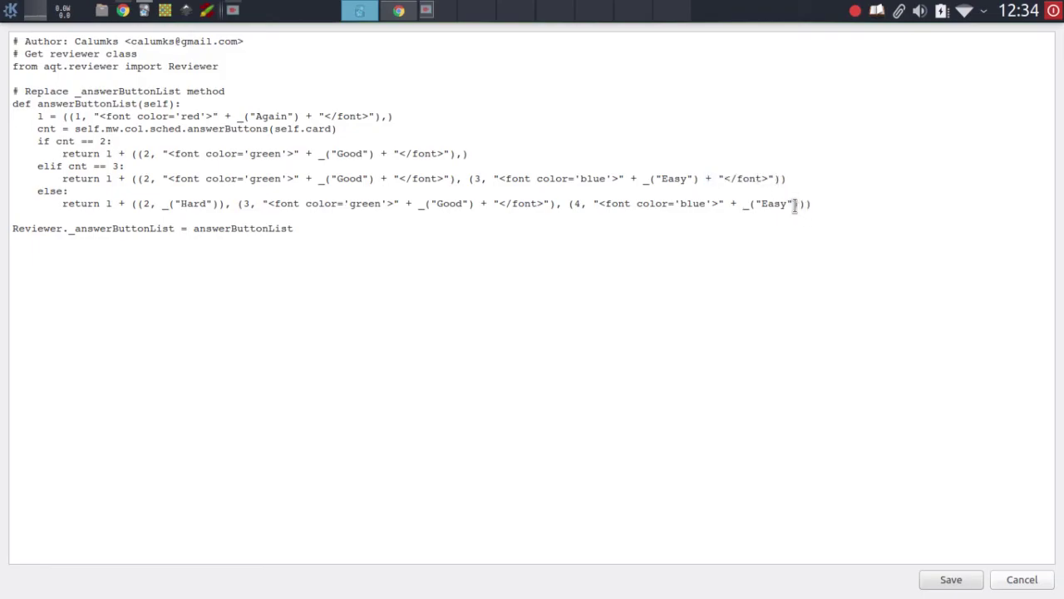
pyautogui.hotkey('ctrl', 'v')
# Wrap the Hard label in the else branch with copied font tags and set its font color to grey.
pyautogui.moveTo(494, 178); pyautogui.dragTo(627, 180)
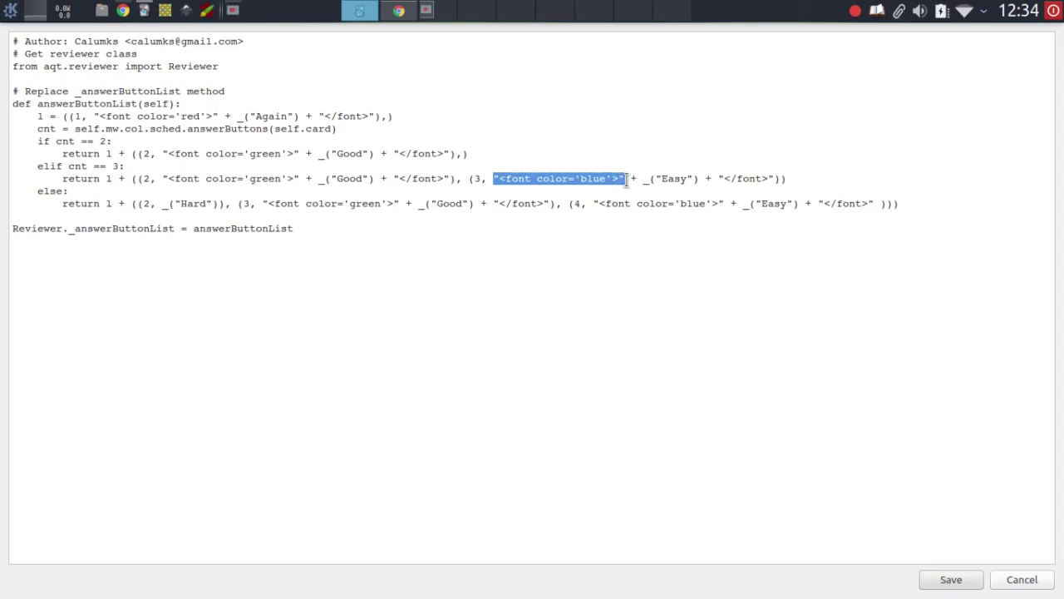
pyautogui.click(162, 203)
pyautogui.hotkey('ctrl', 'v')
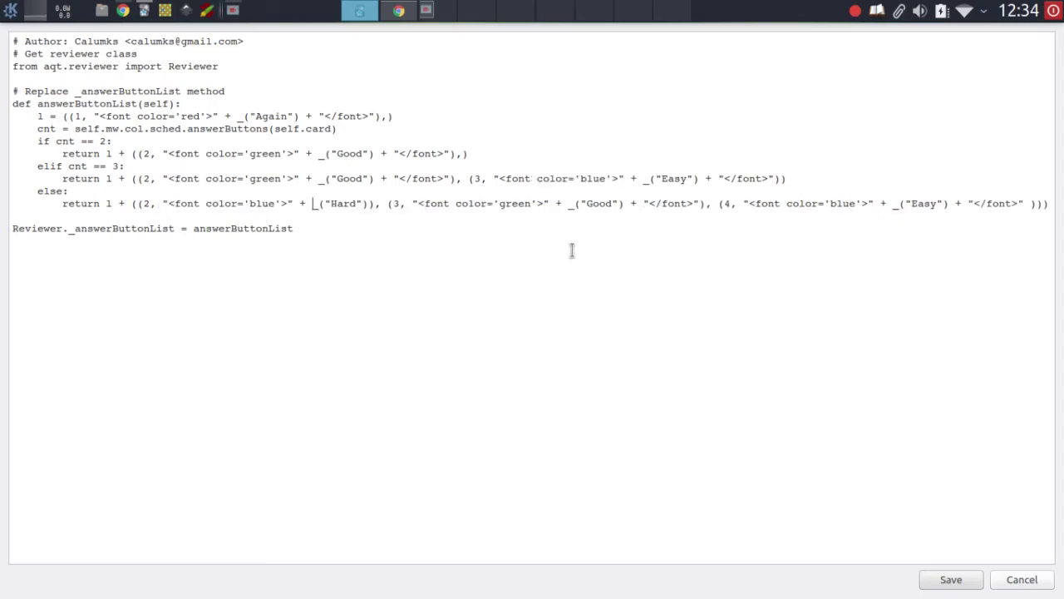
pyautogui.moveTo(705, 178); pyautogui.dragTo(775, 179)
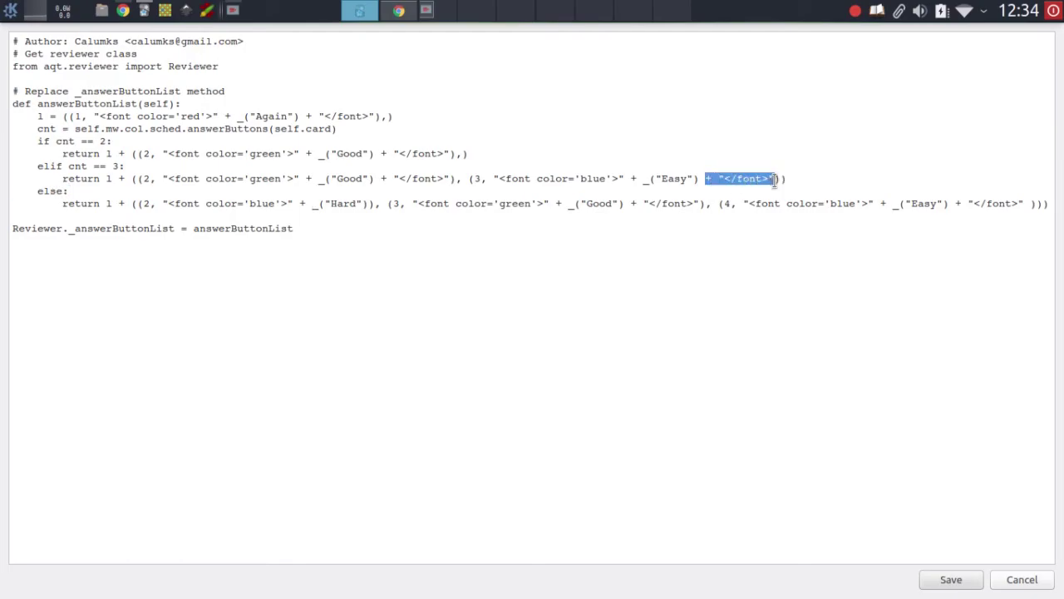
pyautogui.click(367, 203)
pyautogui.hotkey('ctrl', 'v')
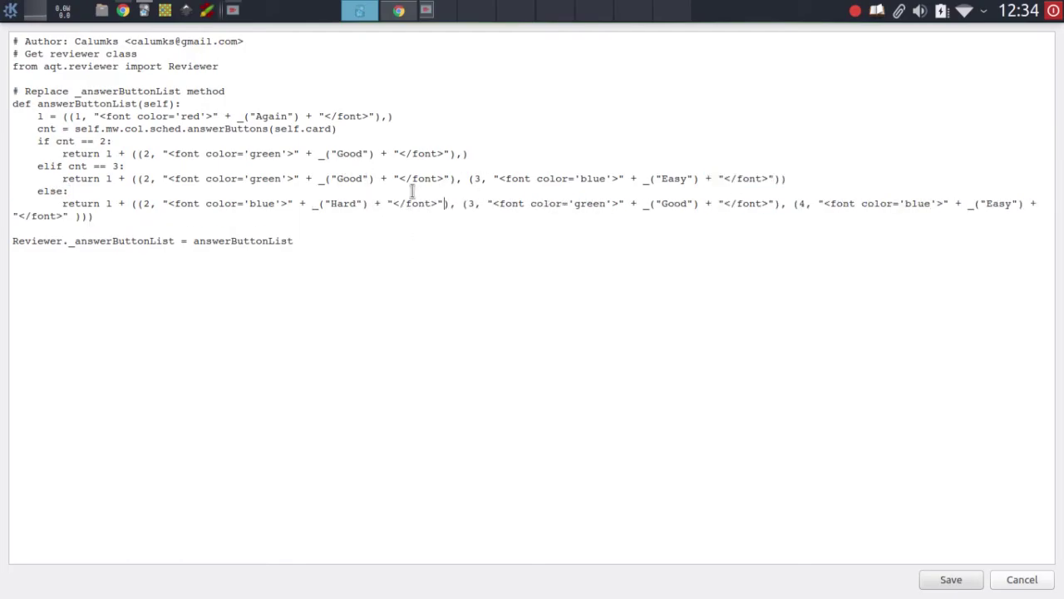
pyautogui.doubleClick(266, 205)
pyautogui.write('gre')
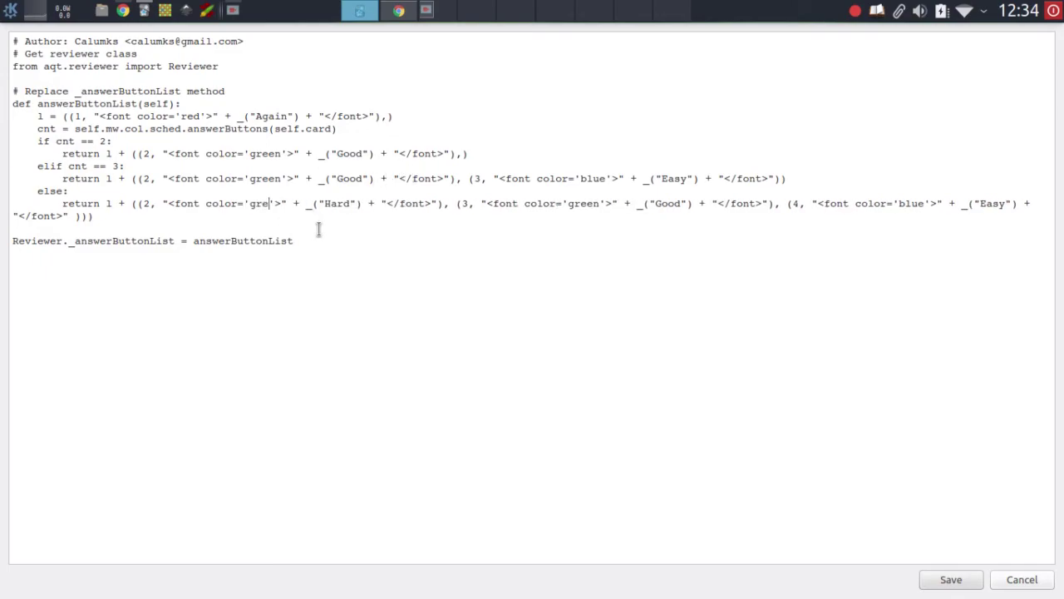
pyautogui.write('y')
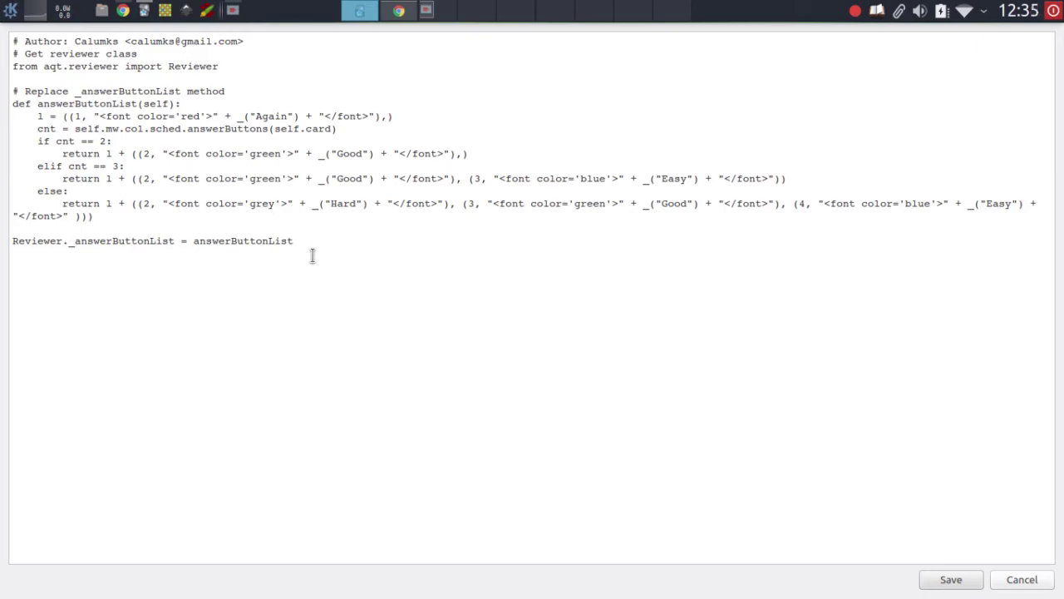
# Save the add-on edits, restart Anki and dismiss the add-on error report.
pyautogui.click(971, 587)
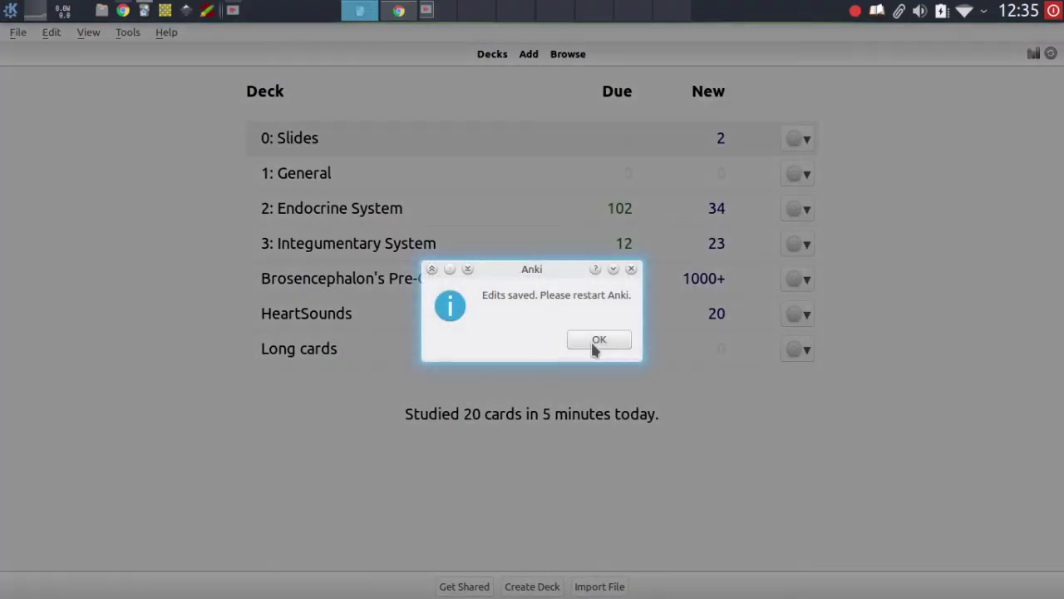
pyautogui.click(592, 341)
pyautogui.hotkey('ctrl', 'q')
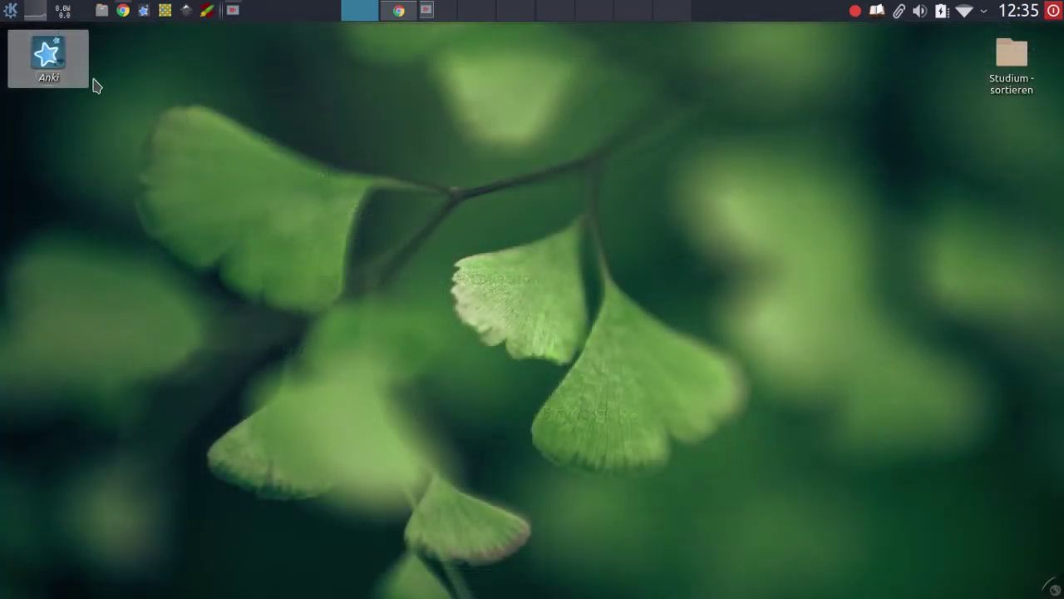
pyautogui.click(55, 64)
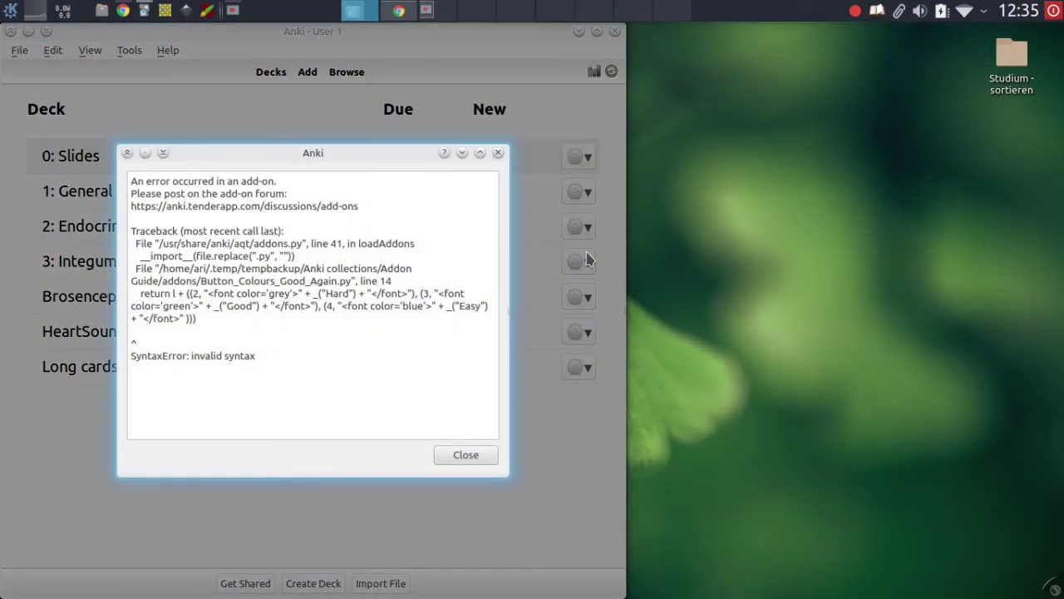
pyautogui.press('Escape')
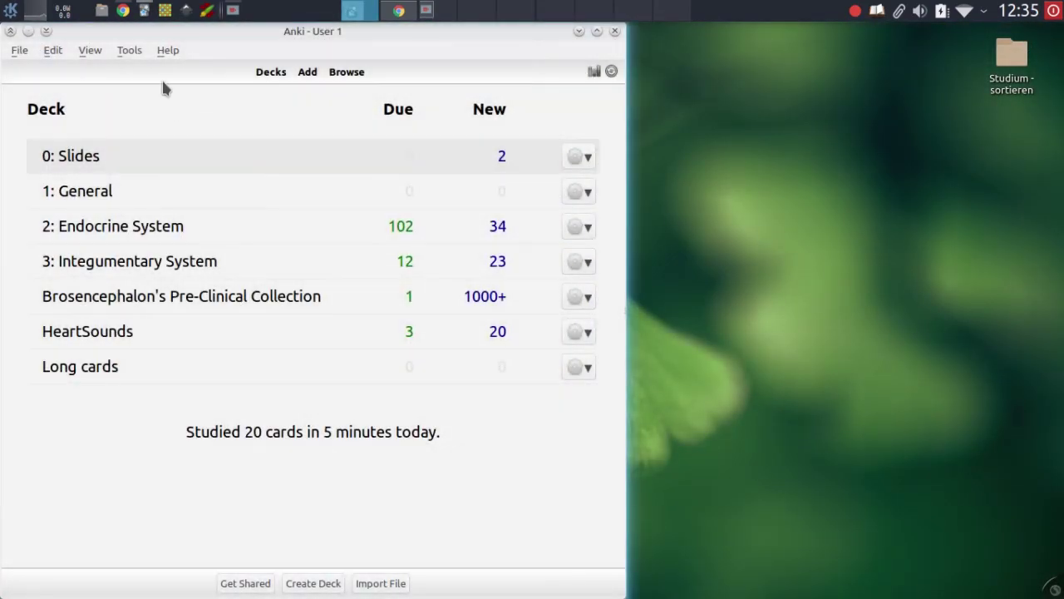
# Reopen the Button_Colours_Good_Again source and remove the extra closing parenthesis at the end of the else branch.
pyautogui.click(129, 50)
pyautogui.moveTo(211, 172)
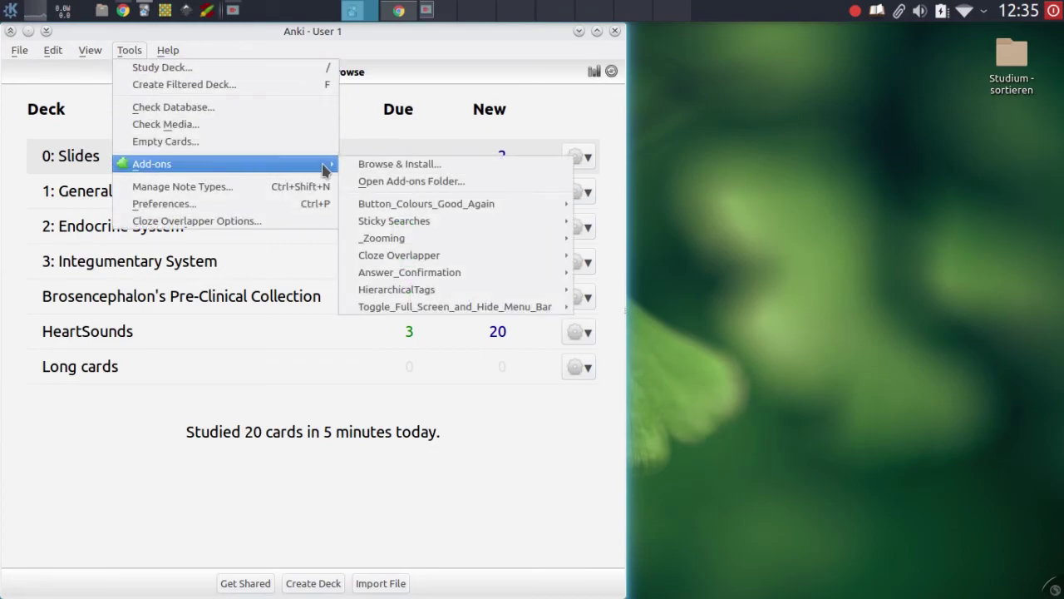
pyautogui.moveTo(453, 276)
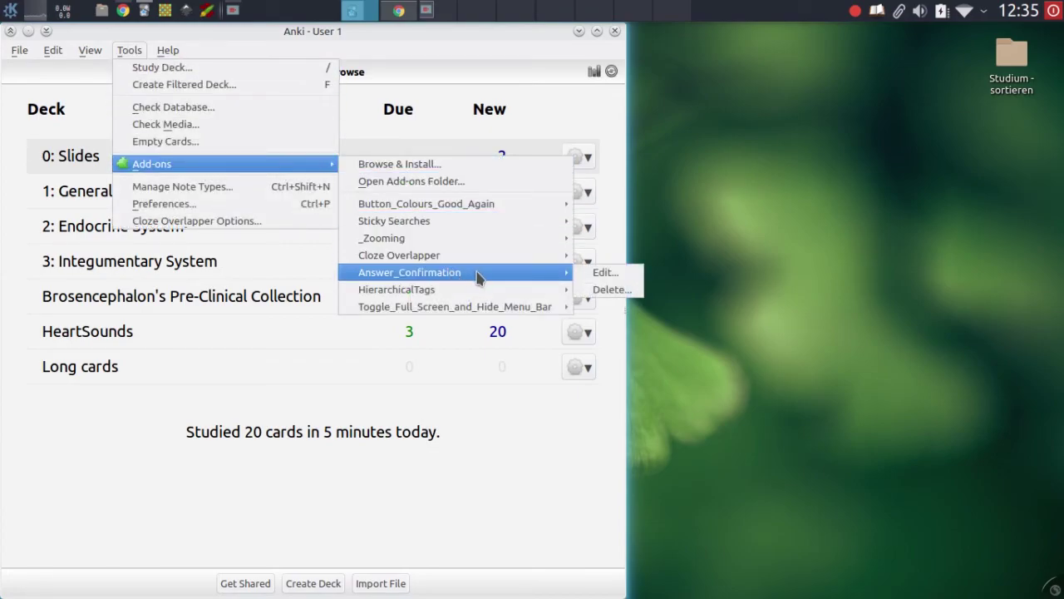
pyautogui.moveTo(483, 308)
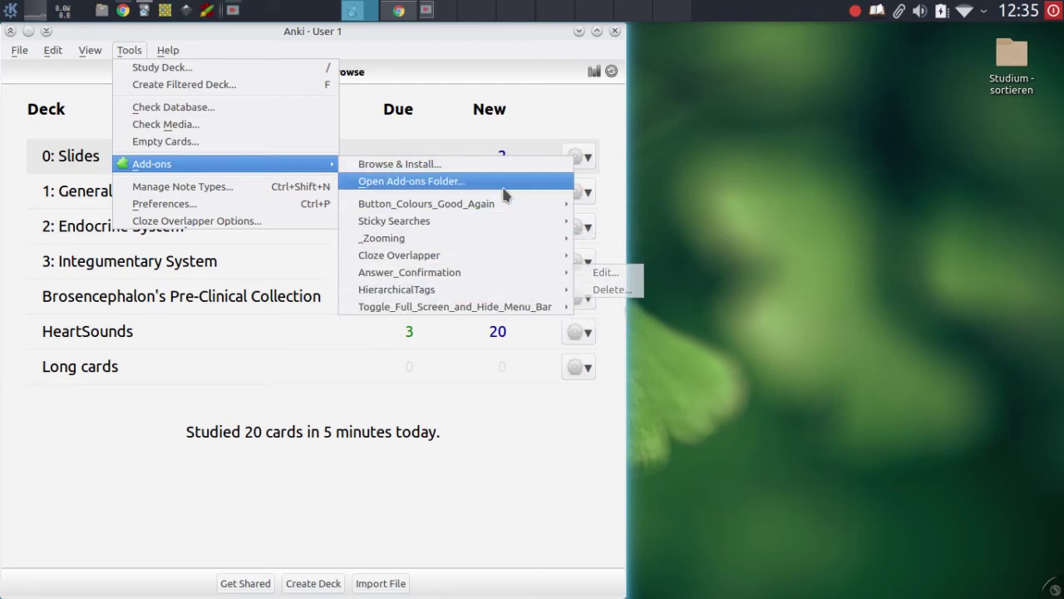
pyautogui.moveTo(528, 210)
pyautogui.click(599, 204)
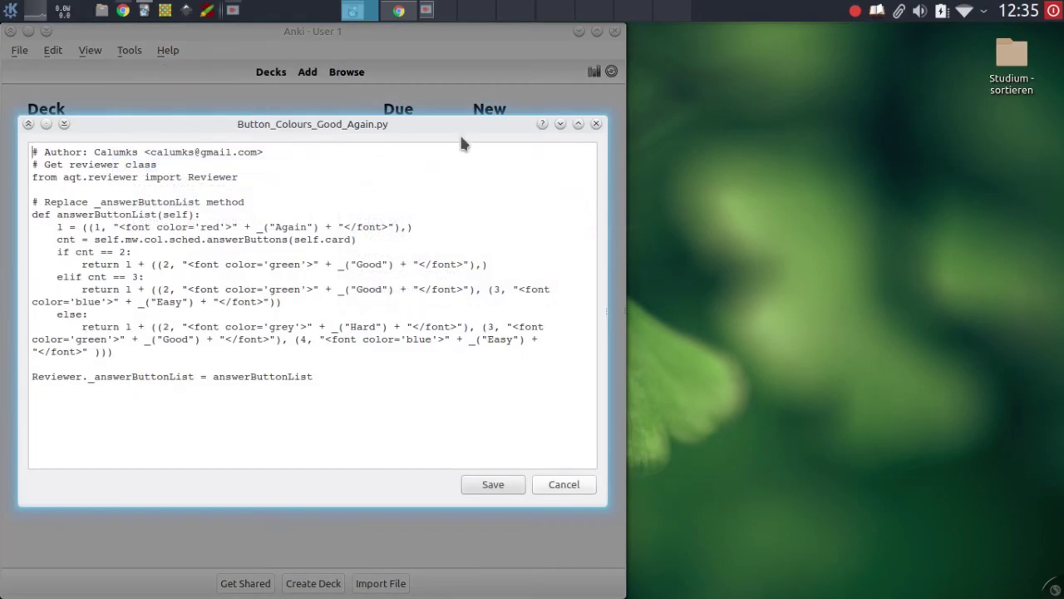
pyautogui.doubleClick(466, 121)
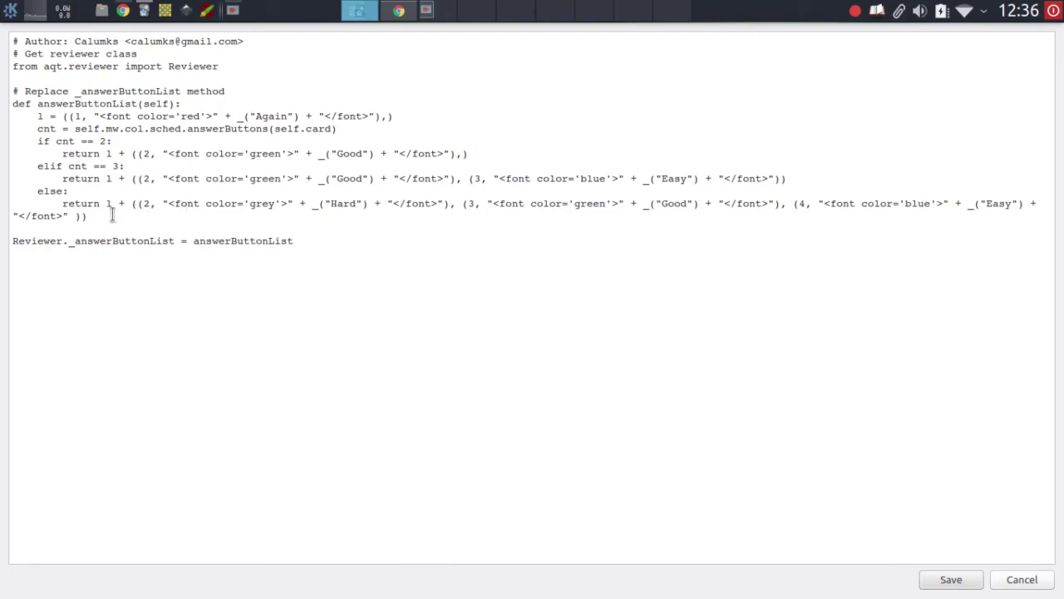
# Save the corrected Button_Colours_Good_Again code and restart Anki.
pyautogui.click(951, 580)
pyautogui.click(379, 340)
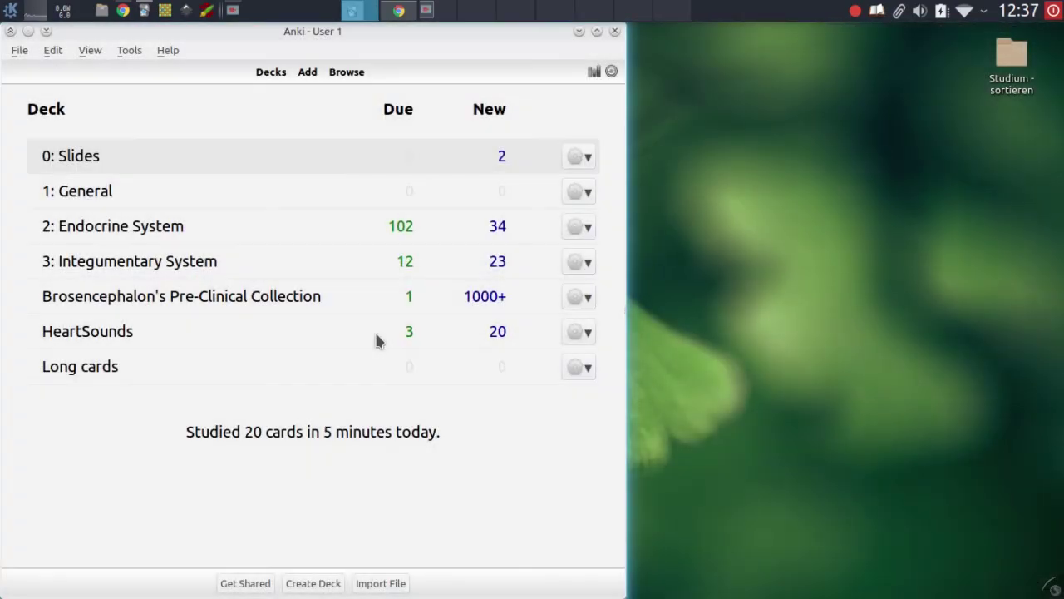
pyautogui.hotkey('ctrl', 'q')
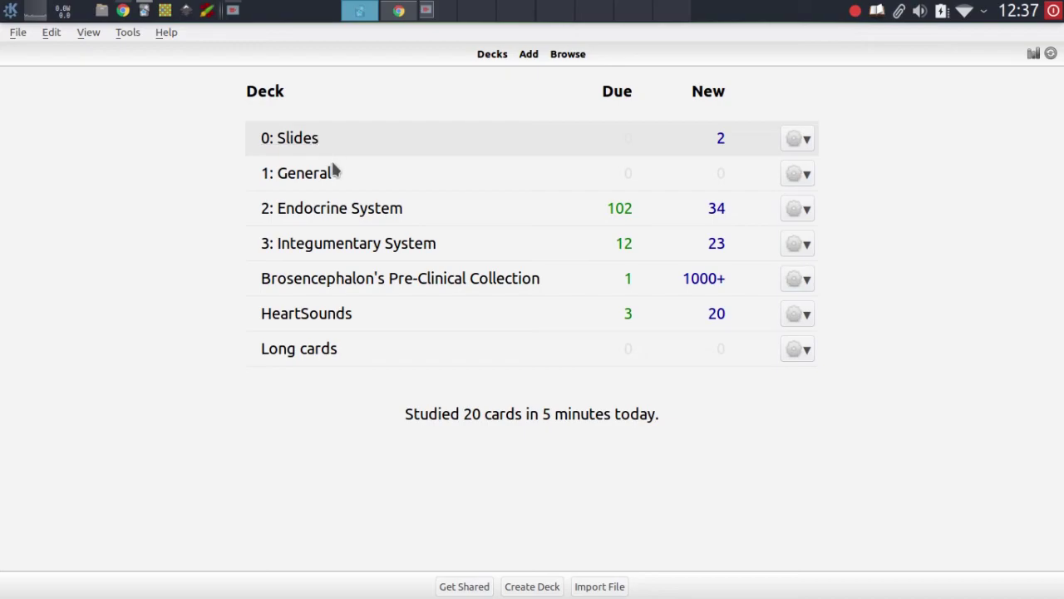
# Reveal the first card's answer in the Endocrine System and Integumentary System decks to check the answer-button colors.
pyautogui.click(340, 212)
pyautogui.press('s')
pyautogui.press('space')
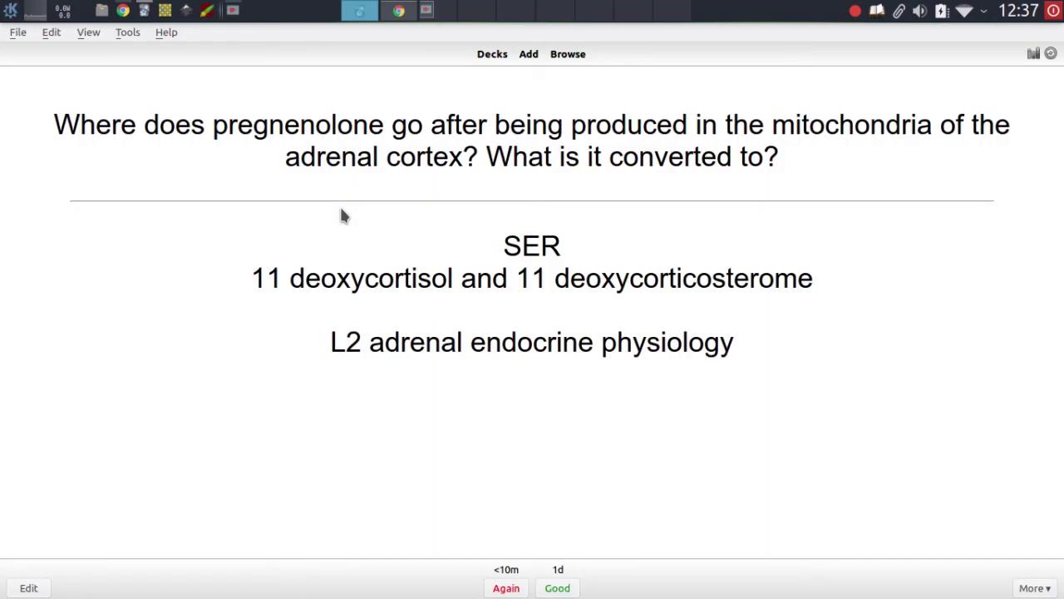
pyautogui.press('d')
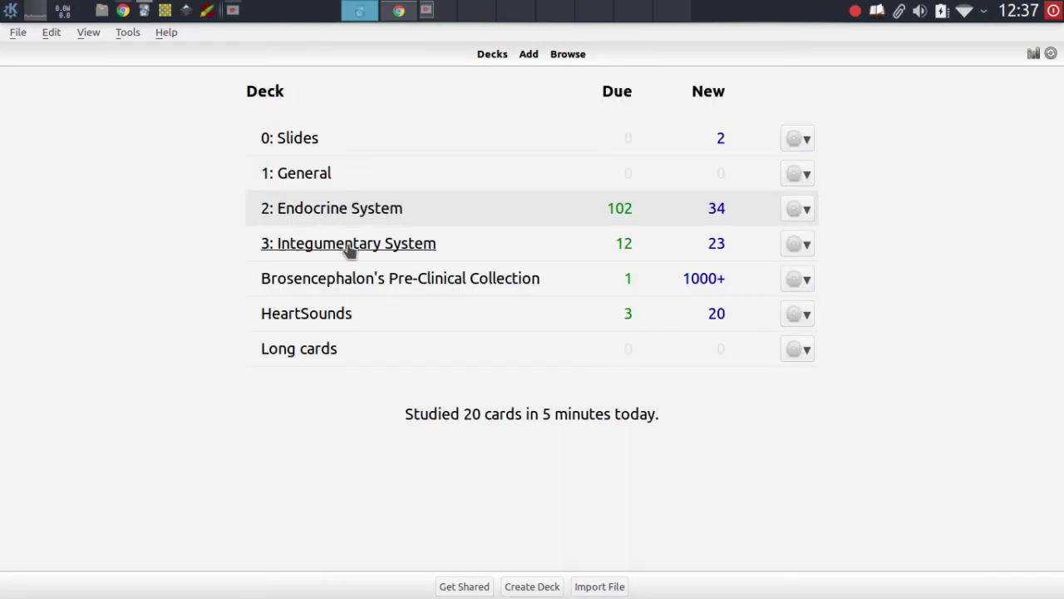
pyautogui.click(376, 249)
pyautogui.press('s')
pyautogui.press('space')
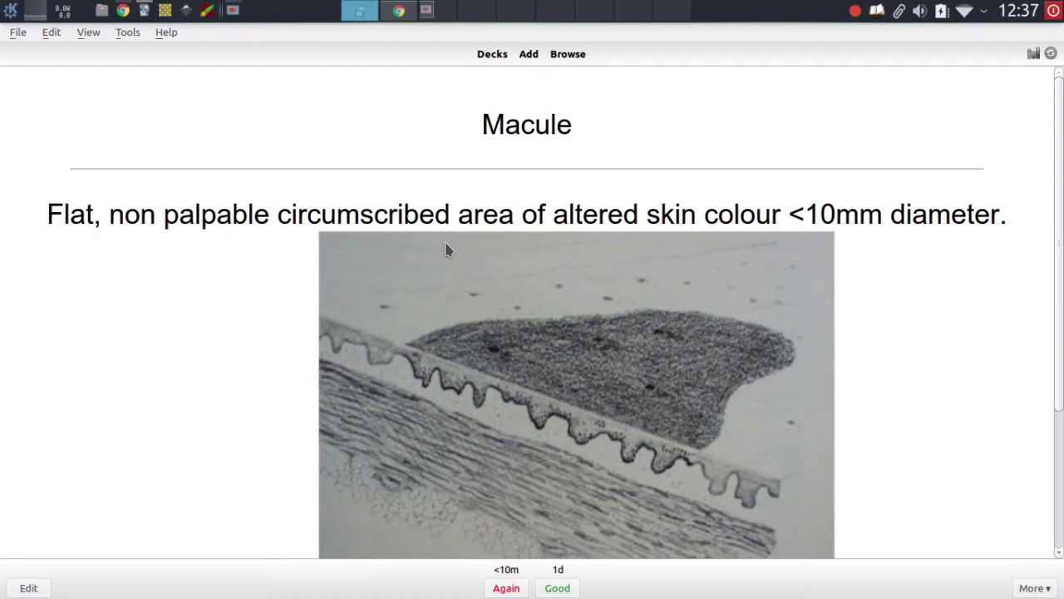
pyautogui.press('d')
# Grade the first card of Brosencephalon's Pre-Clinical Collection as Good, reveal the following answer and return to the deck list.
pyautogui.click(406, 287)
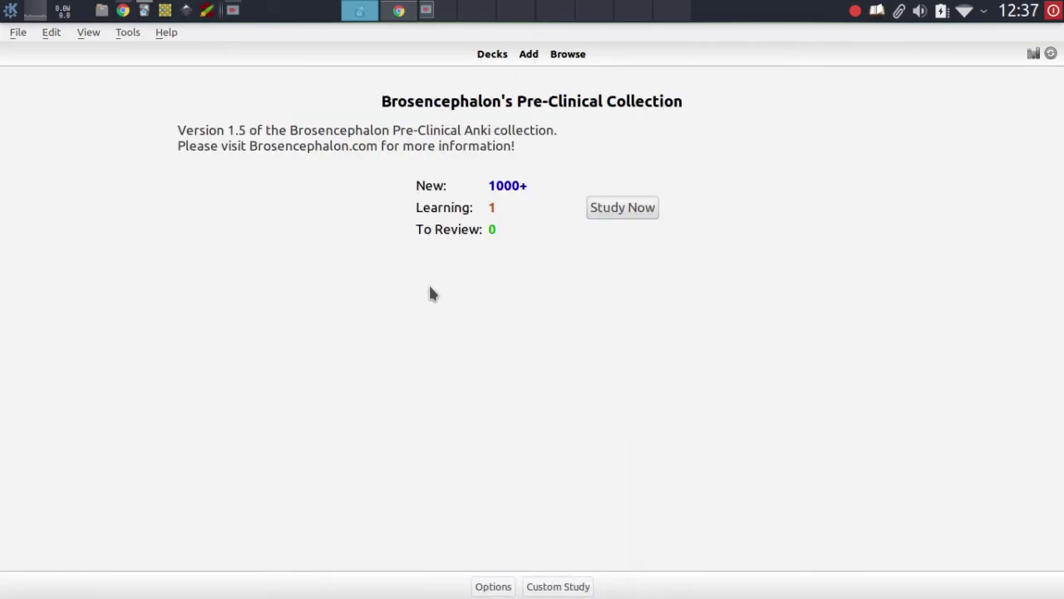
pyautogui.press('s')
pyautogui.press('space')
pyautogui.press('space')
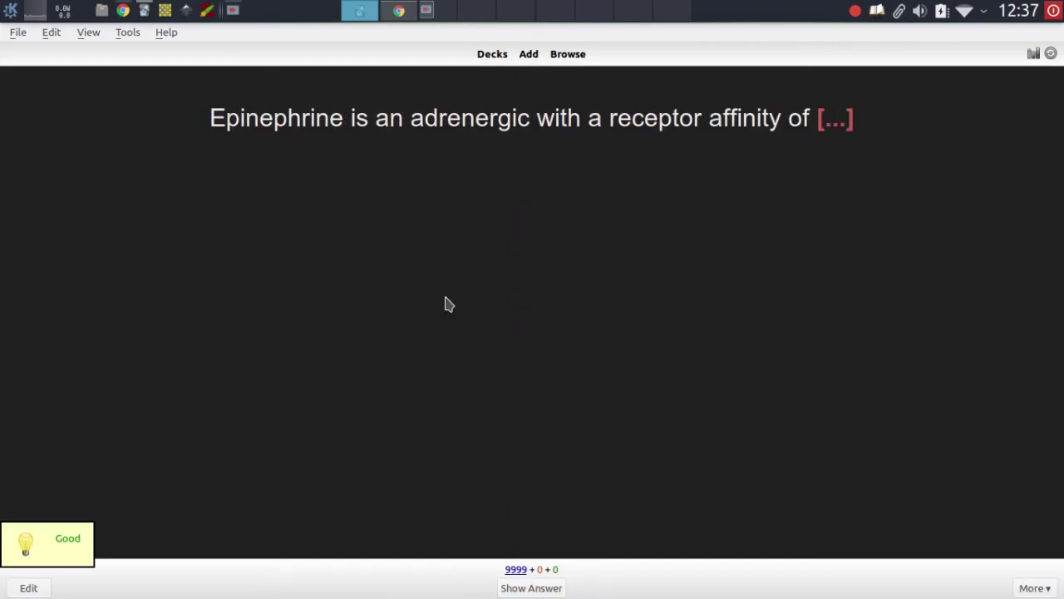
pyautogui.press('space')
pyautogui.press('d')
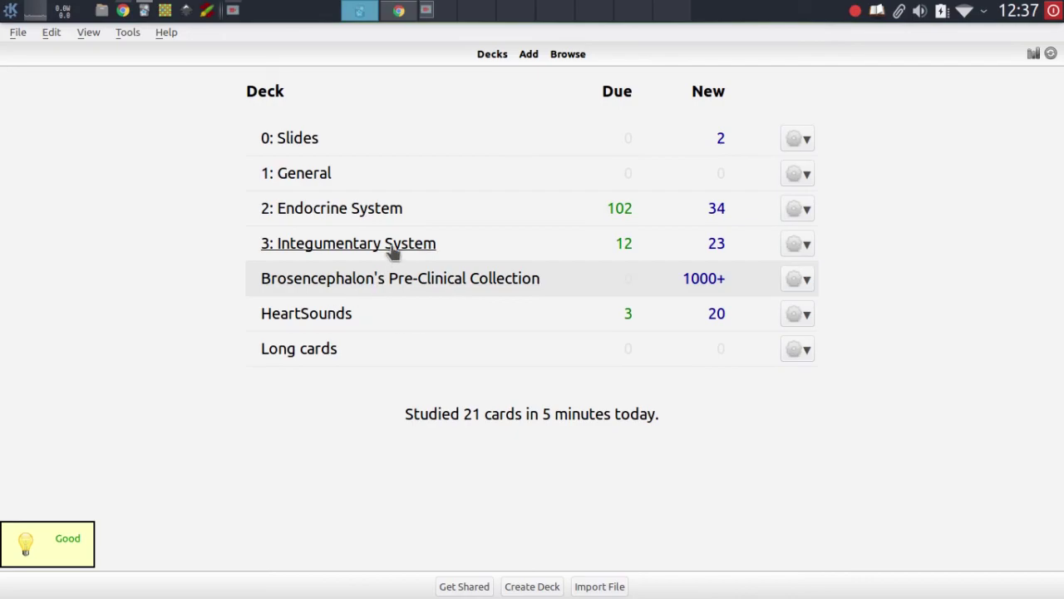
# Grade two Endocrine System cards with the default rating and reveal the third card's answer to check its button colors.
pyautogui.click(344, 210)
pyautogui.press('s')
pyautogui.press('space')
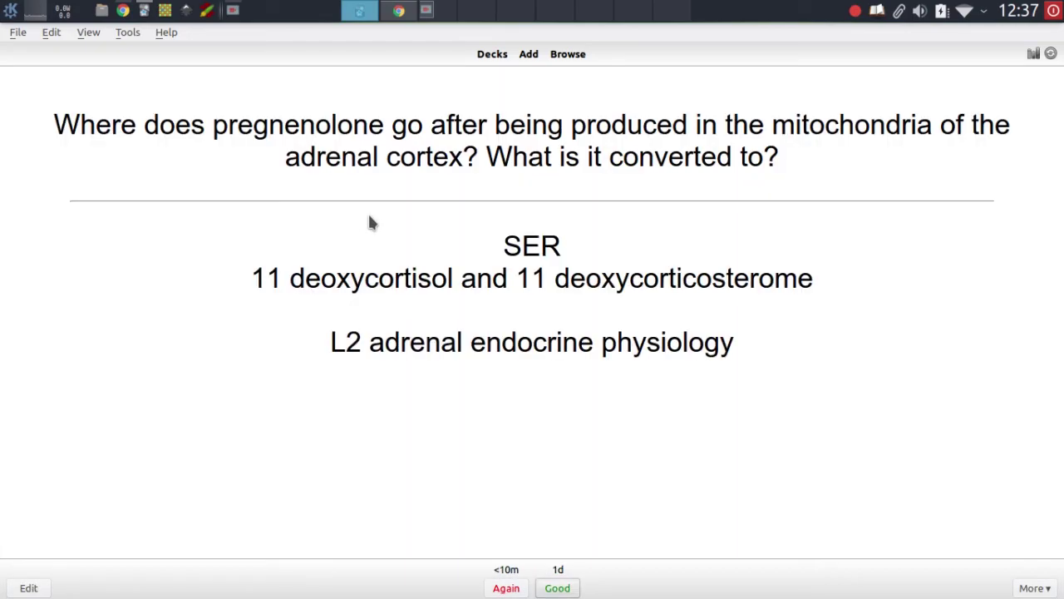
pyautogui.press('space')
pyautogui.press('space')
pyautogui.press('space')
pyautogui.press('space')
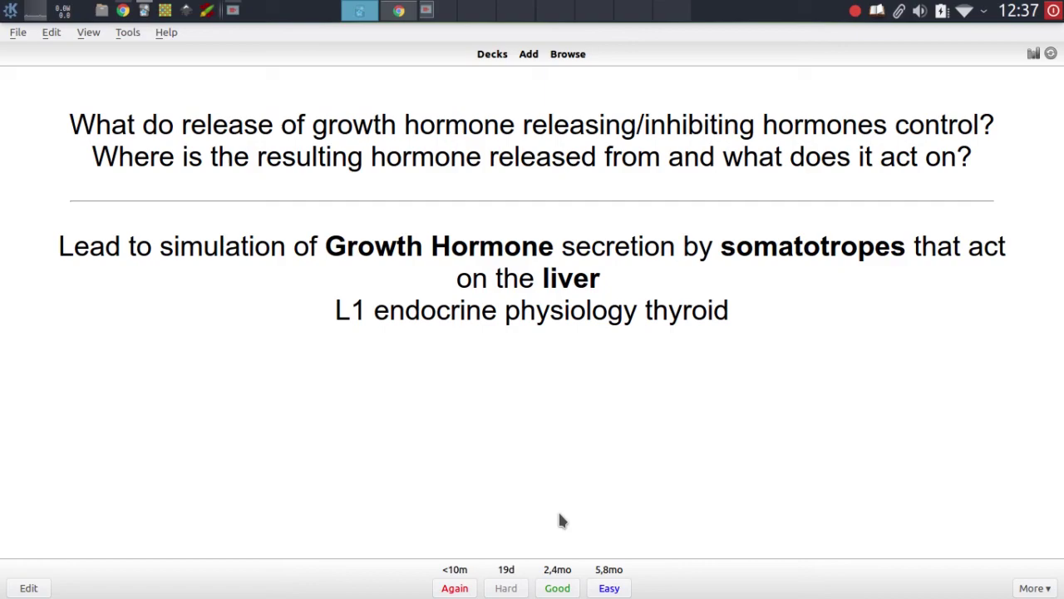
# Reopen the Endocrine System deck, reveal the current card's answer to recheck its buttons, and return to the deck list.
pyautogui.press('d')
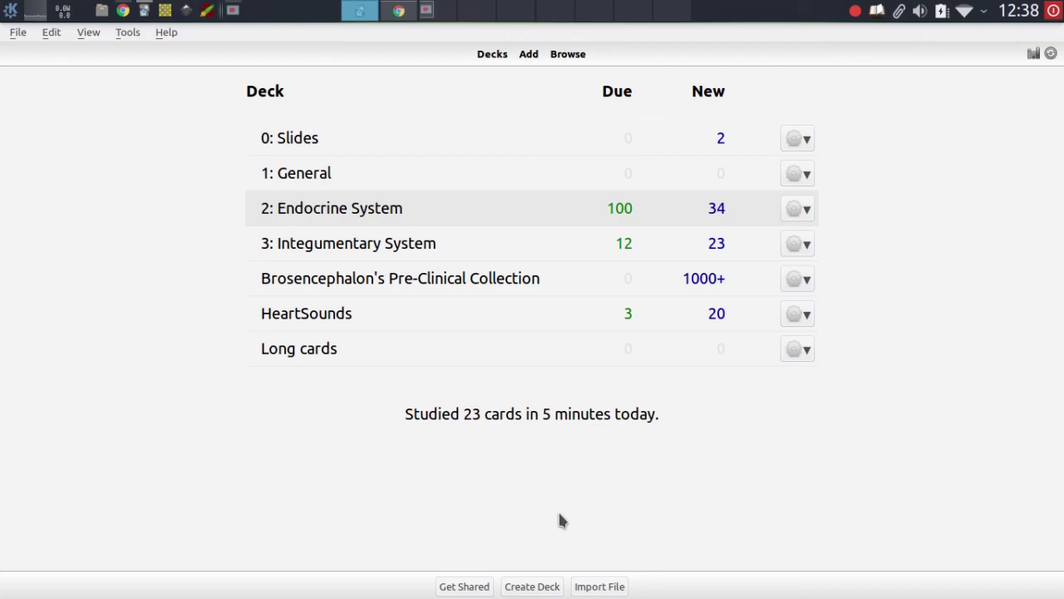
pyautogui.press('s')
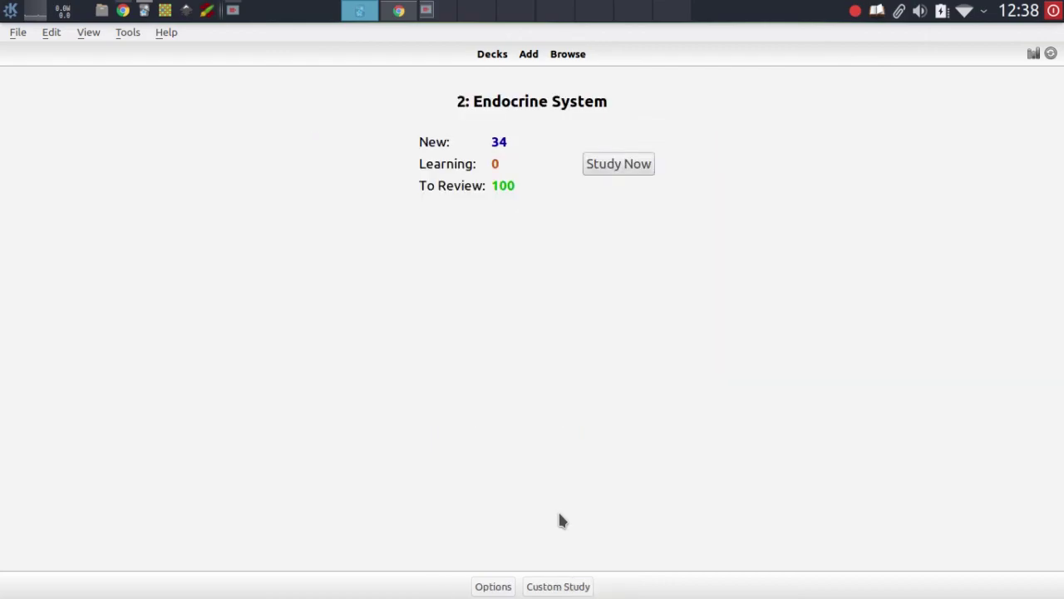
pyautogui.press('s')
pyautogui.press('space')
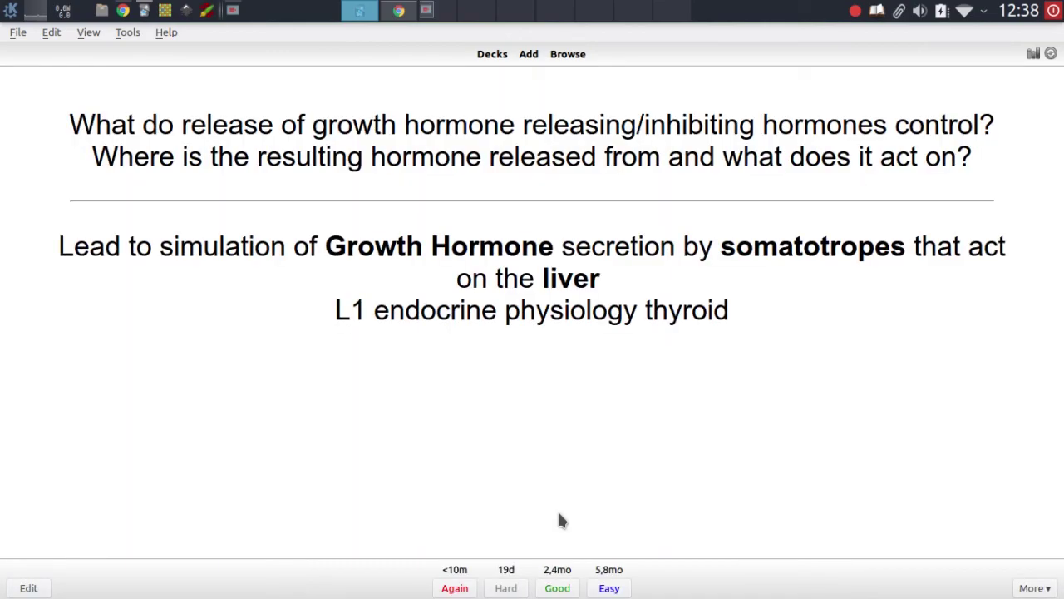
pyautogui.press('d')
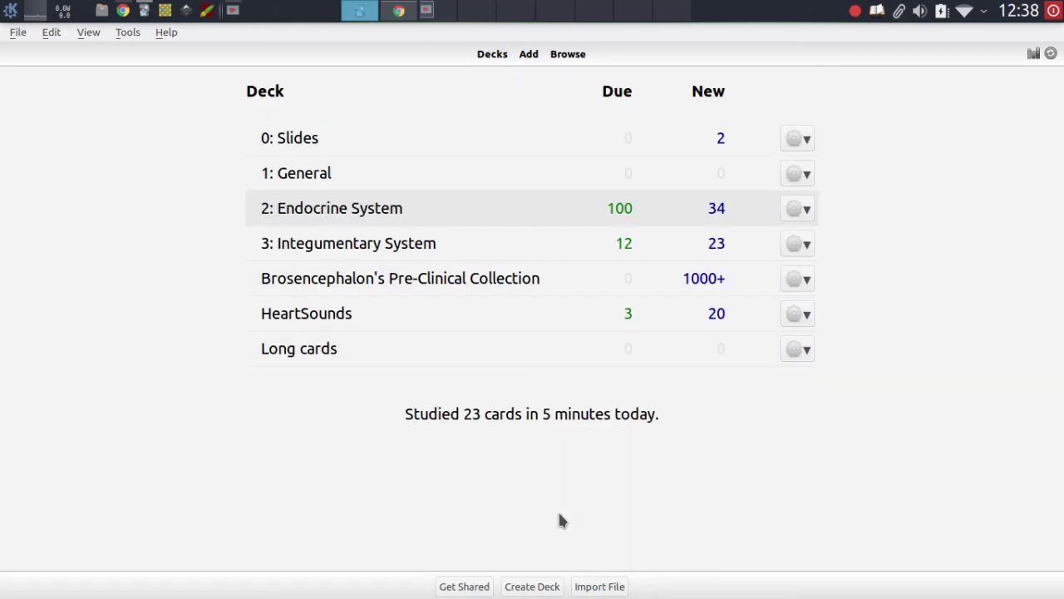
# Study the 0: Slides deck and reveal the second Configuration topic on the Answer Buttons slide.
pyautogui.click(306, 138)
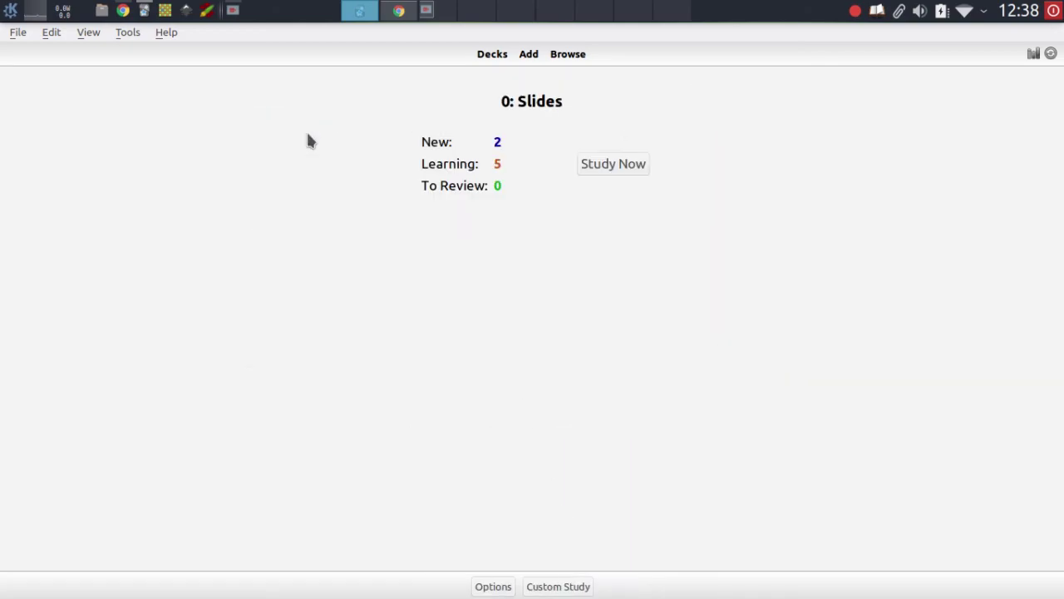
pyautogui.press('s')
pyautogui.scroll(-1, 403, 215)
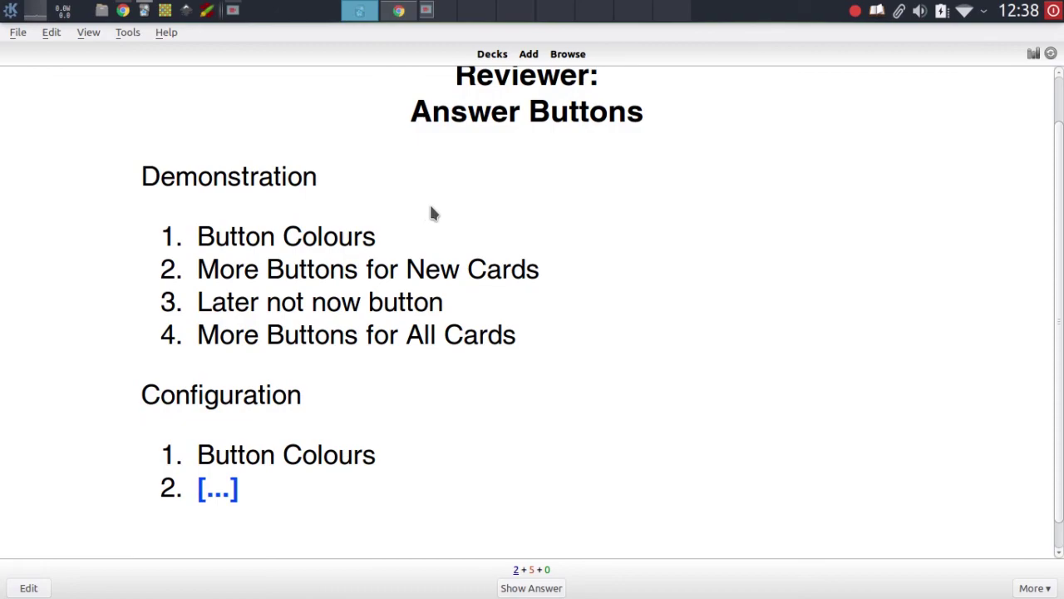
pyautogui.scroll(-1, 431, 213)
pyautogui.press('space')
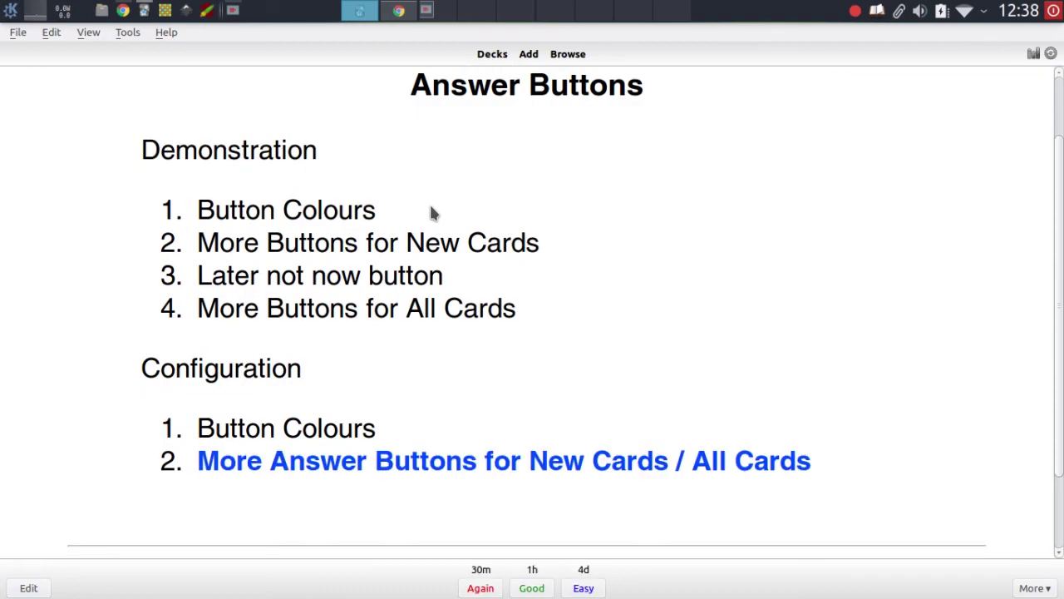